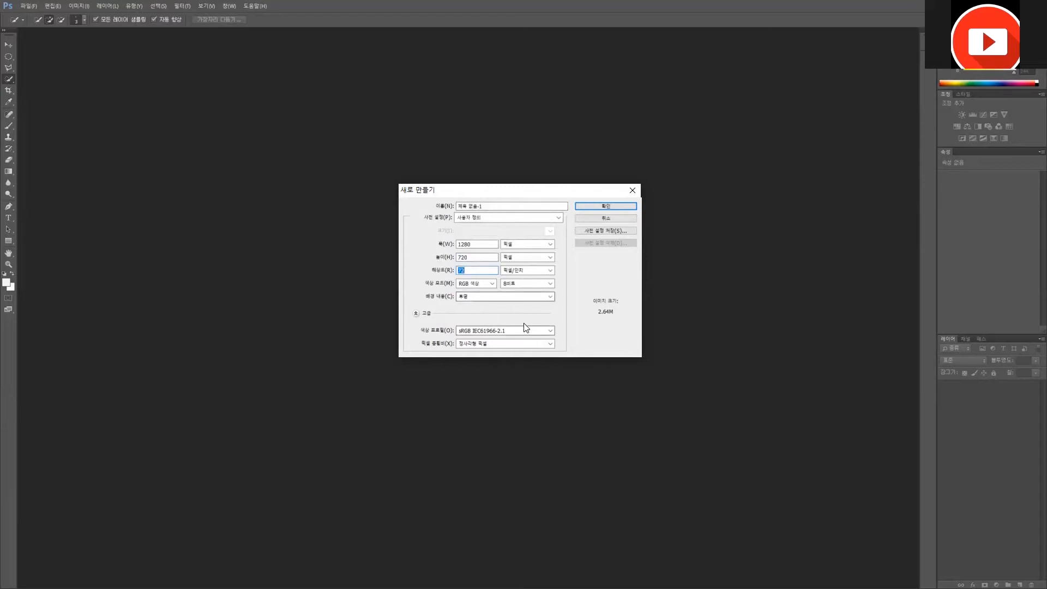
# Step: Set the new document's size to 1280 by 720 pixels with a resolution of 72 pixels/inch
pyautogui.click(480, 244)
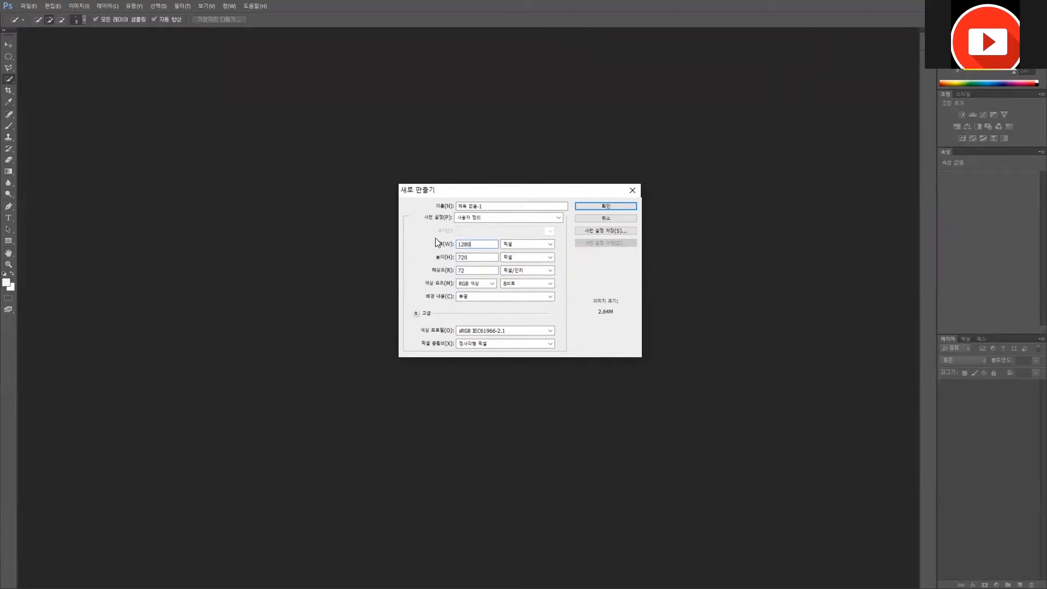
pyautogui.click(472, 257)
pyautogui.click(527, 256)
pyautogui.click(480, 271)
pyautogui.click(474, 268)
pyautogui.click(492, 271)
pyautogui.moveTo(472, 272); pyautogui.dragTo(451, 274)
pyautogui.click(476, 270)
pyautogui.doubleClick(468, 271)
# Step: Use RGB colour mode at 8 bits with transparent background contents, and create the new document
pyautogui.click(470, 286)
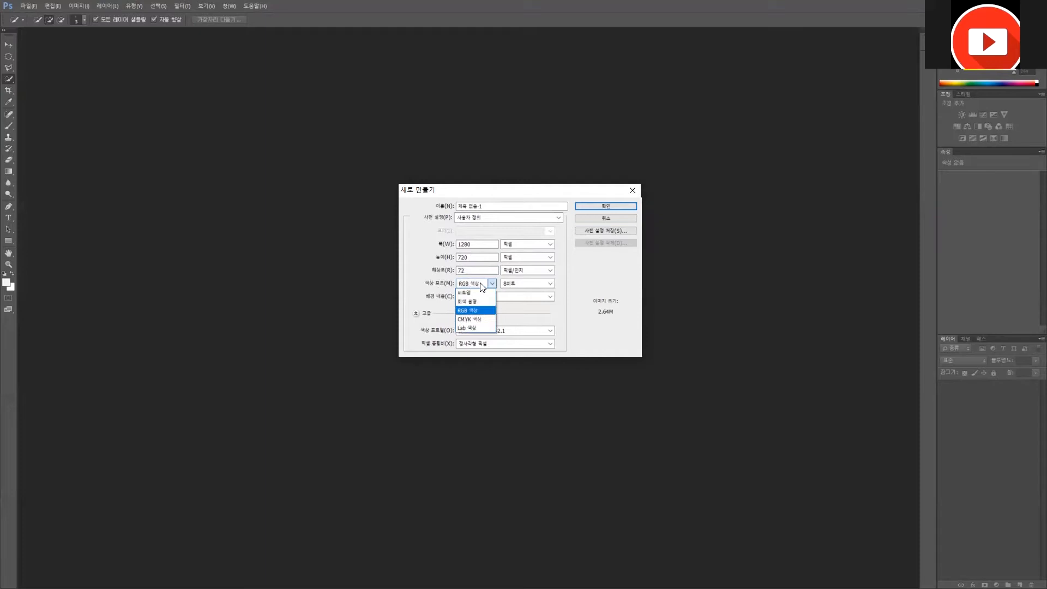
pyautogui.click(472, 312)
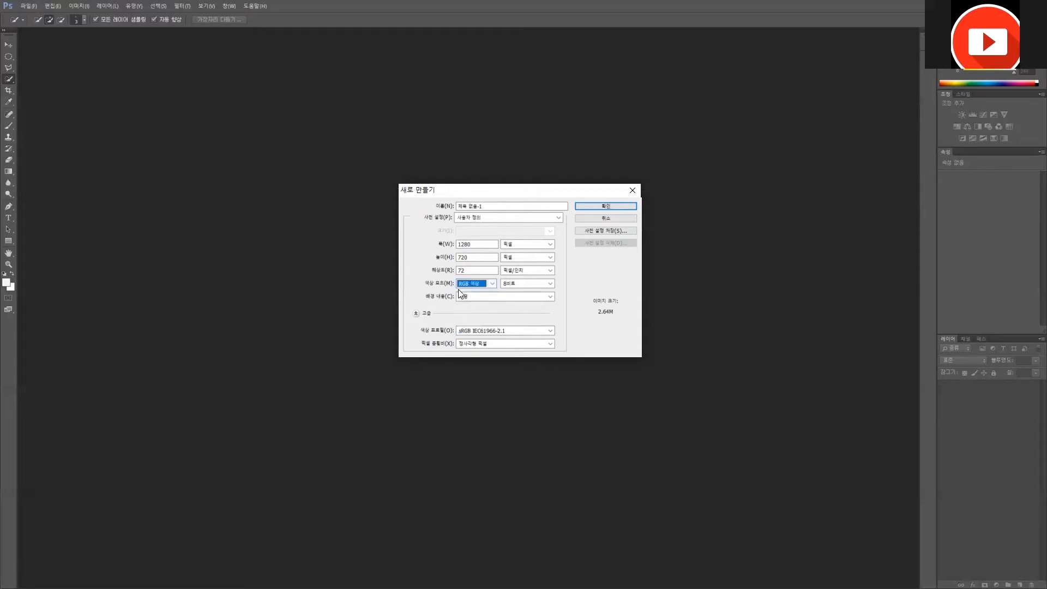
pyautogui.hotkey('shift', 'Tab')
pyautogui.click(527, 243)
pyautogui.click(504, 247)
pyautogui.click(591, 289)
pyautogui.click(475, 295)
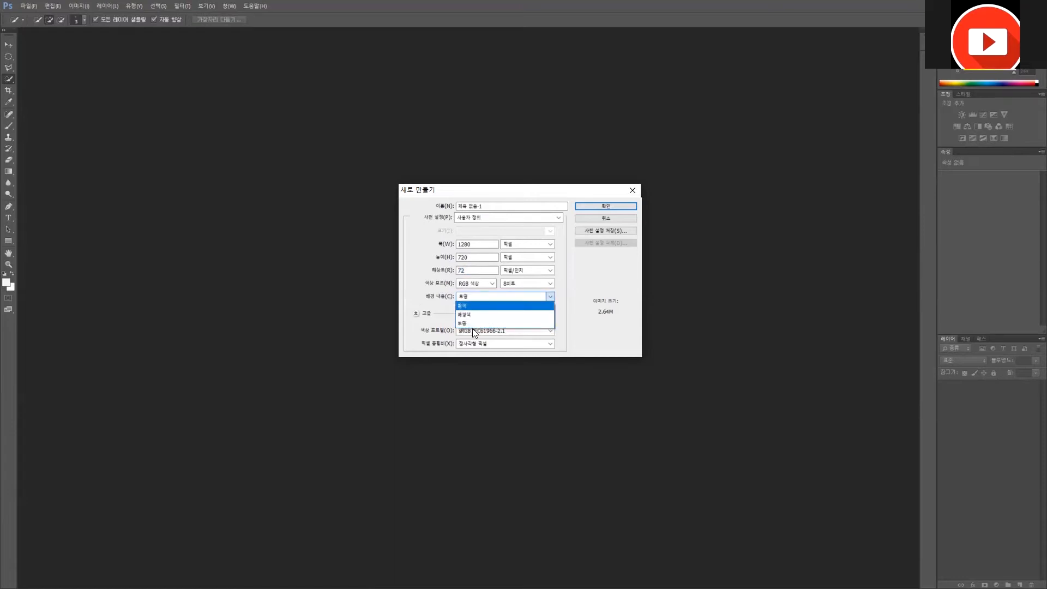
pyautogui.click(607, 282)
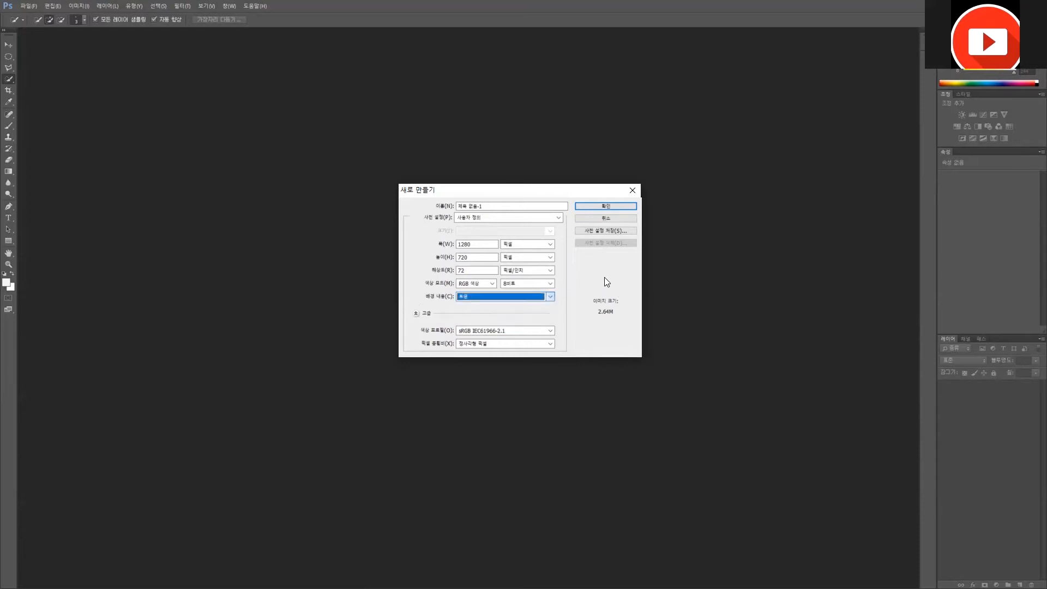
pyautogui.click(590, 265)
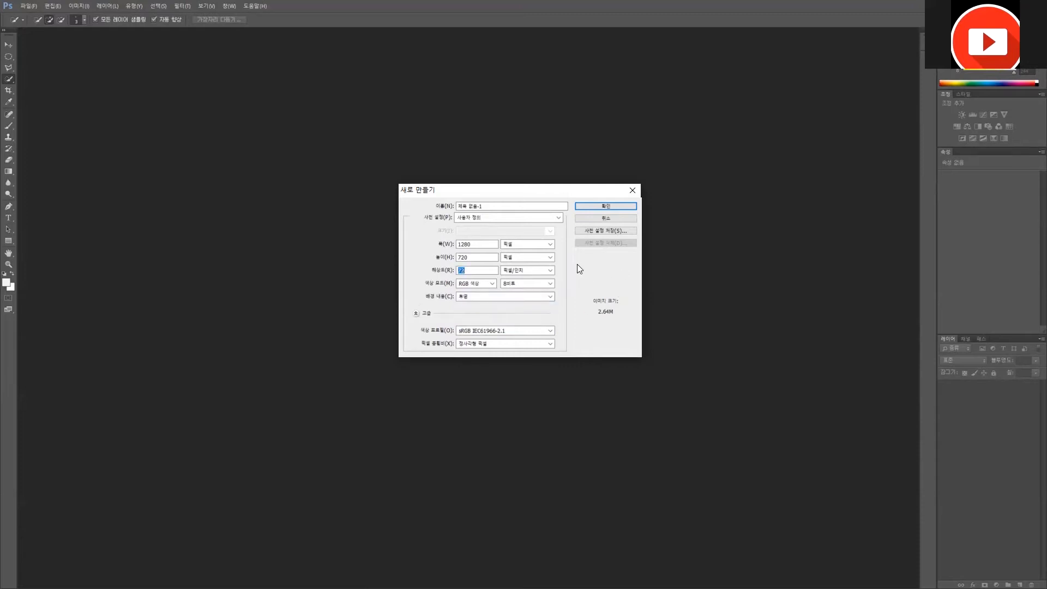
pyautogui.click(611, 206)
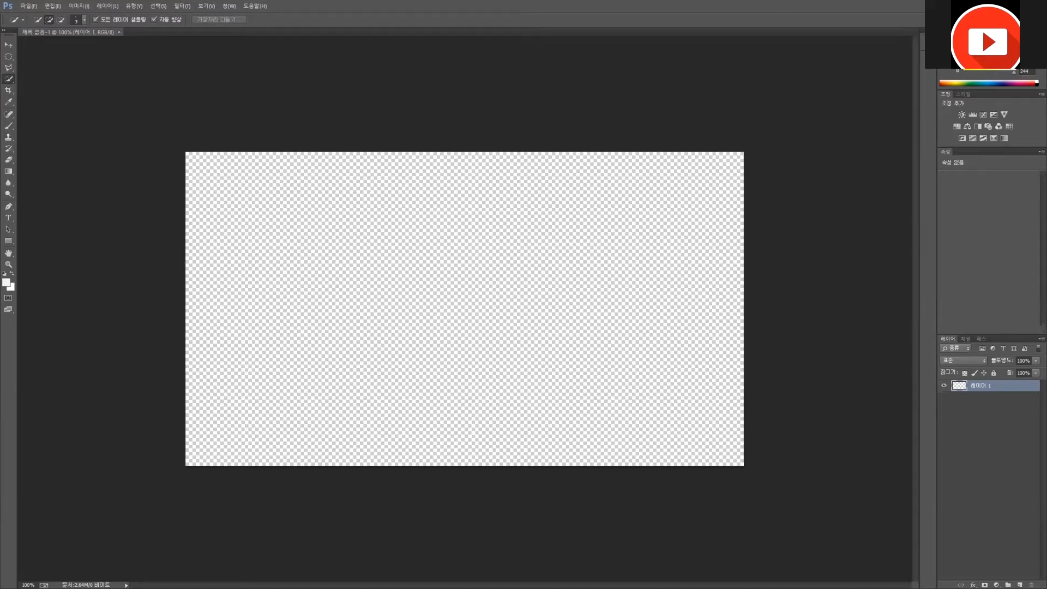
# Step: Activate the Move tool on the blank canvas
pyautogui.click(8, 45)
pyautogui.click(367, 284)
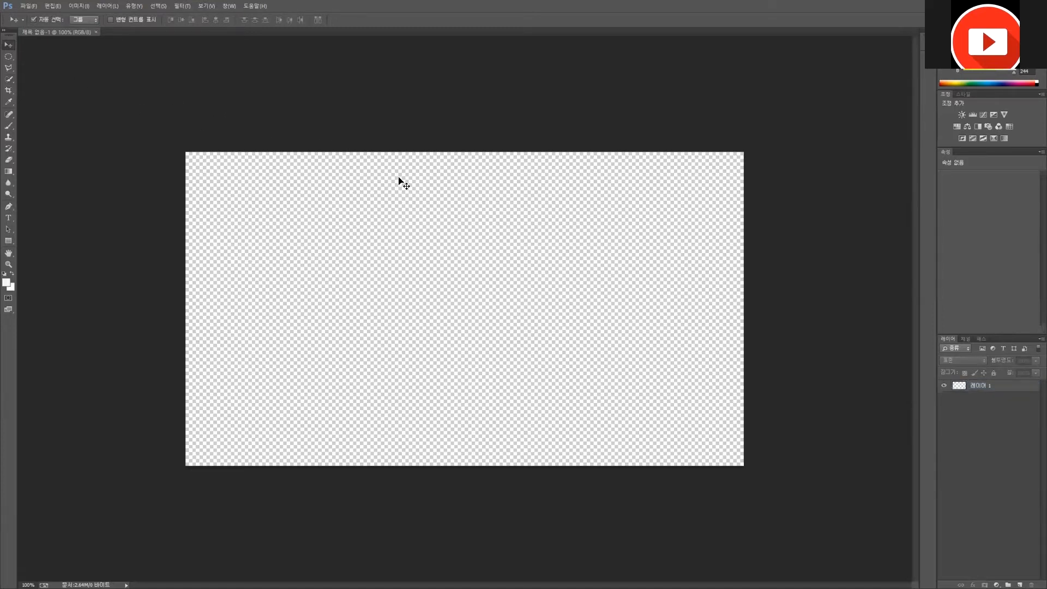
pyautogui.click(26, 6)
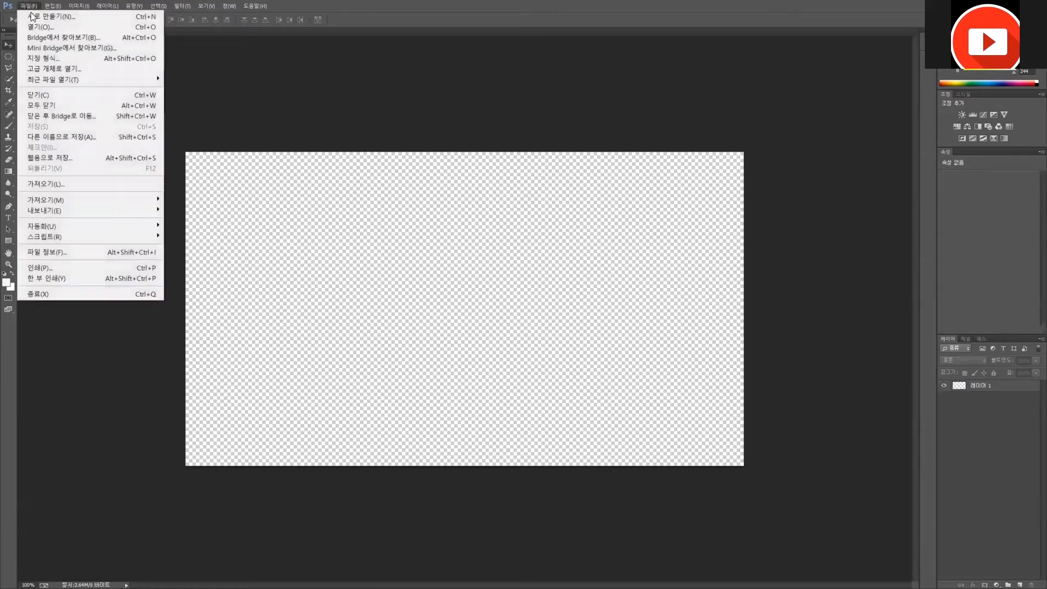
pyautogui.click(31, 13)
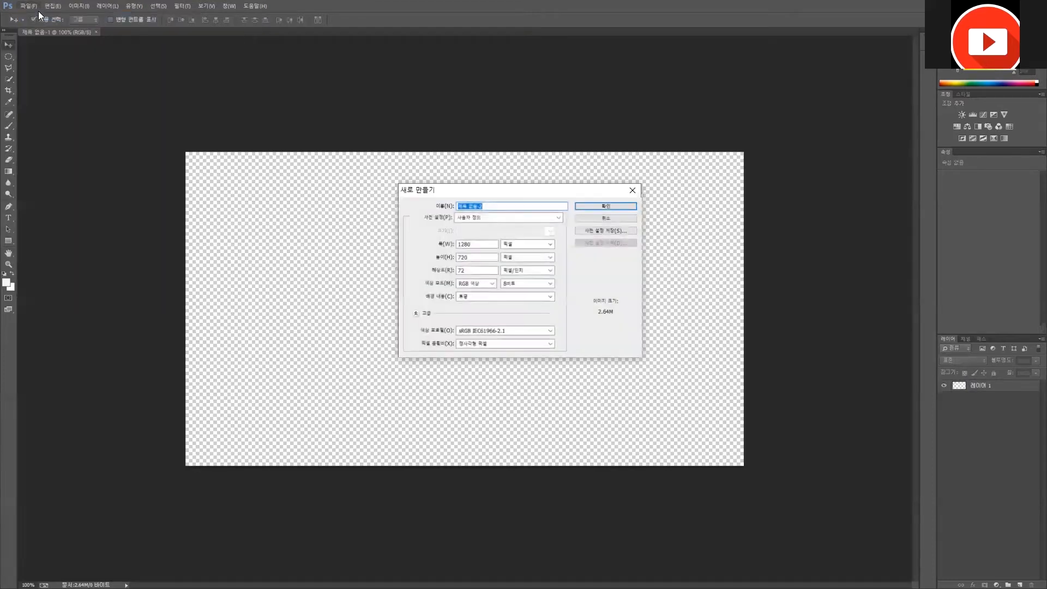
pyautogui.click(632, 190)
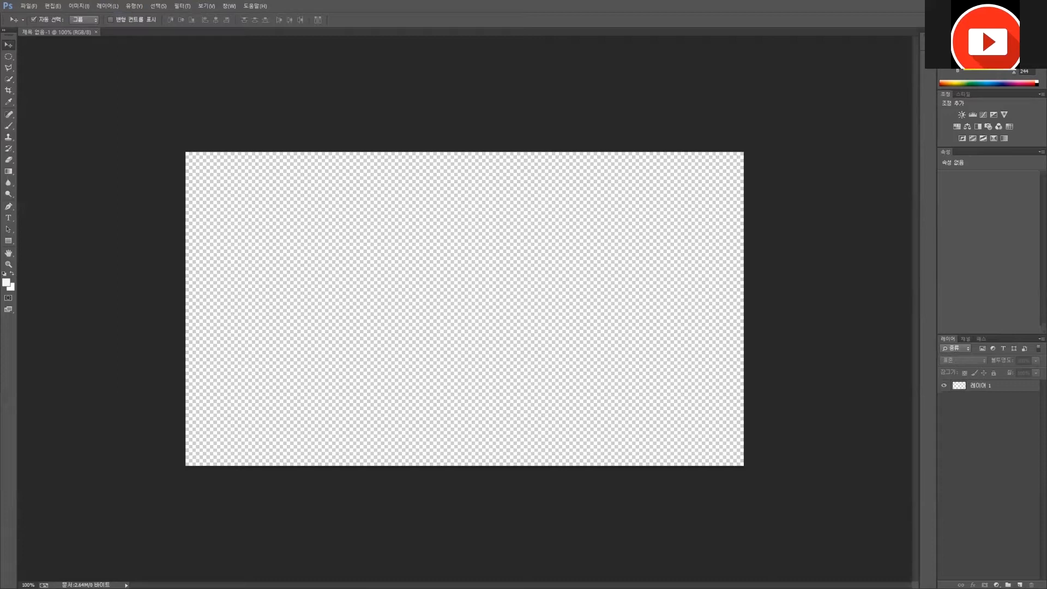
# Step: Place the 자동차 image from the 사진자료1 folder in File Explorer onto the Photoshop canvas and commit the placement
pyautogui.hotkey('alt', 'Tab')
pyautogui.click(725, 291)
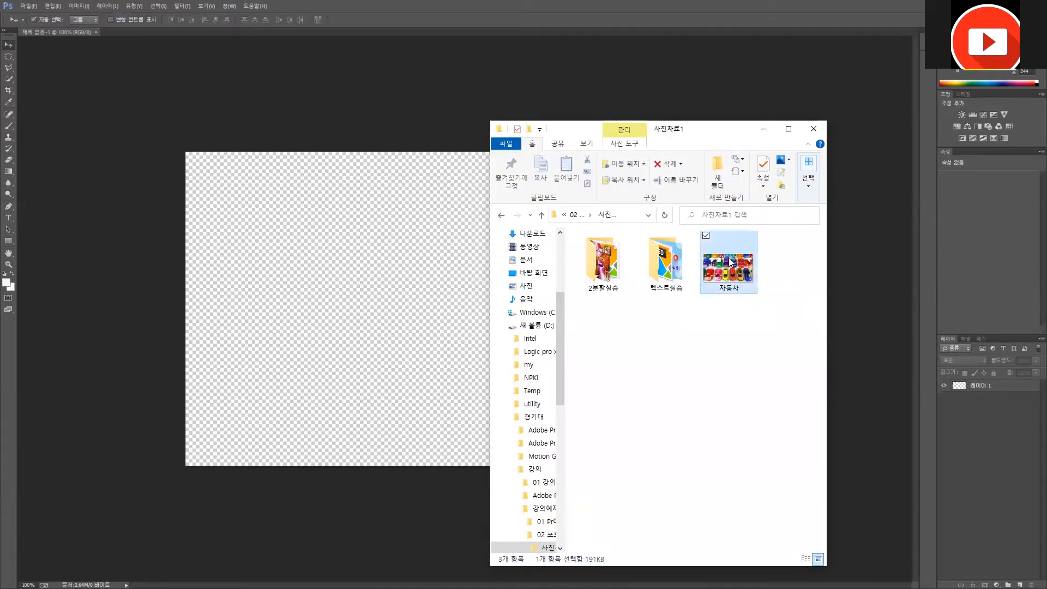
pyautogui.moveTo(706, 138); pyautogui.dragTo(826, 78)
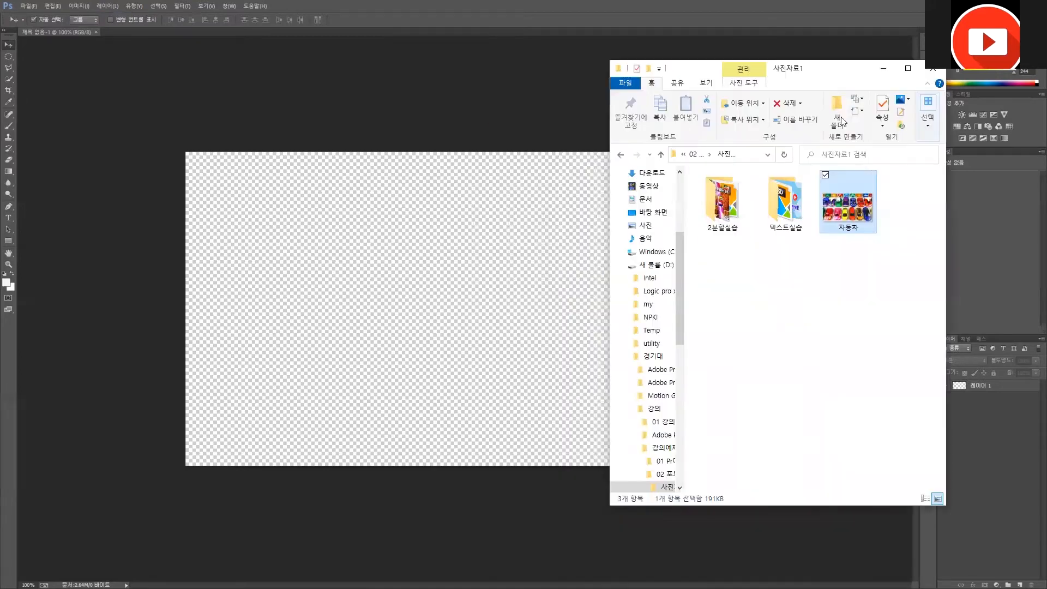
pyautogui.moveTo(855, 209); pyautogui.dragTo(434, 330)
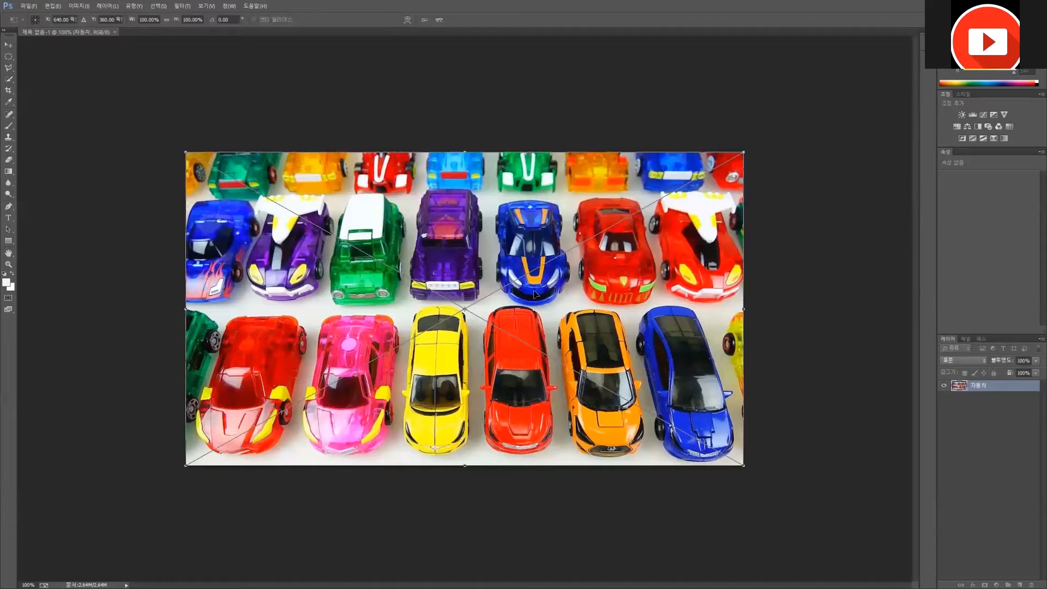
pyautogui.moveTo(478, 302); pyautogui.dragTo(493, 252)
pyautogui.moveTo(632, 236); pyautogui.dragTo(618, 283)
pyautogui.press('Return')
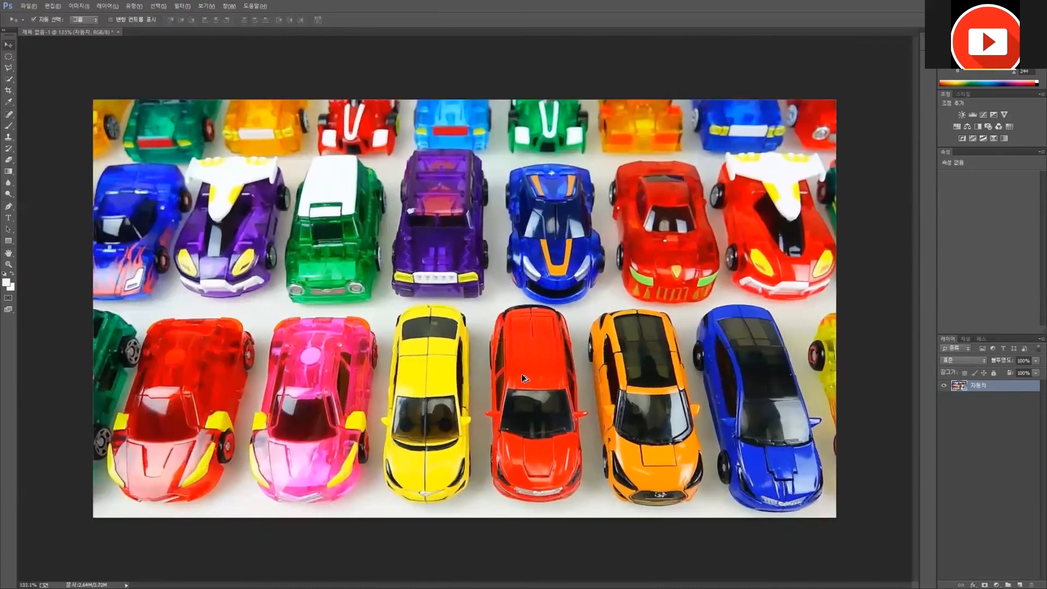
# Step: Examine the placed toy car image at different zoom levels
pyautogui.scroll(4, 521, 374)
pyautogui.scroll(-3, 522, 374)
pyautogui.scroll(3, 522, 375)
pyautogui.scroll(-3, 521, 375)
pyautogui.scroll(2, 521, 375)
pyautogui.scroll(-2, 521, 375)
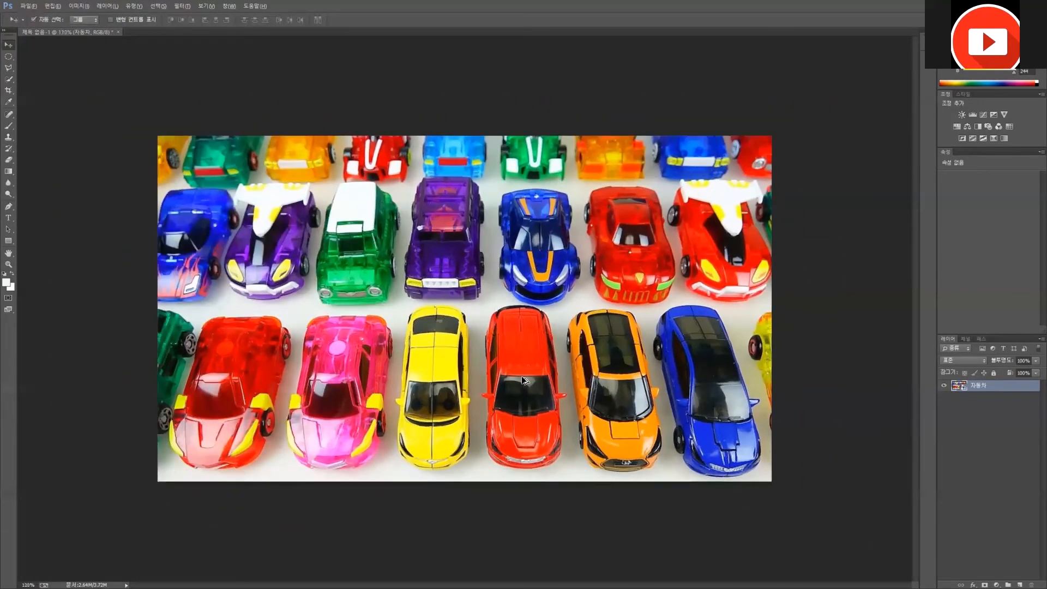
pyautogui.scroll(2, 523, 380)
pyautogui.scroll(1, 522, 380)
pyautogui.scroll(-2, 523, 380)
pyautogui.scroll(1, 522, 380)
pyautogui.scroll(-2, 522, 380)
pyautogui.scroll(3, 522, 380)
pyautogui.scroll(-2, 522, 380)
pyautogui.scroll(2, 522, 380)
pyautogui.scroll(1, 521, 375)
pyautogui.scroll(-4, 521, 375)
pyautogui.scroll(6, 471, 372)
pyautogui.scroll(-3, 471, 375)
pyautogui.scroll(2, 464, 376)
pyautogui.scroll(-1, 486, 398)
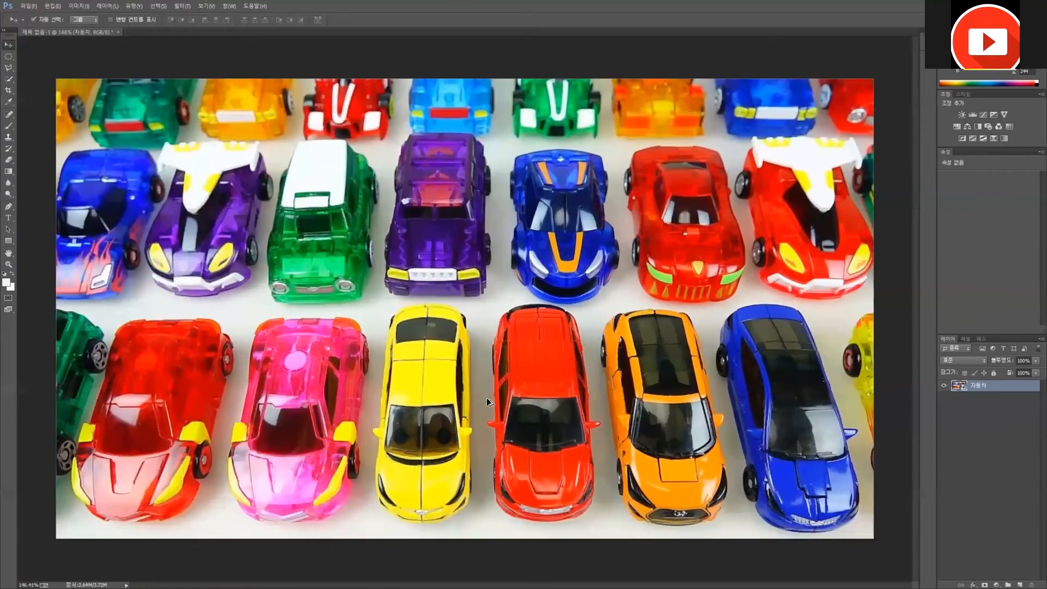
pyautogui.scroll(-2, 467, 371)
pyautogui.scroll(3, 461, 365)
pyautogui.scroll(1, 458, 359)
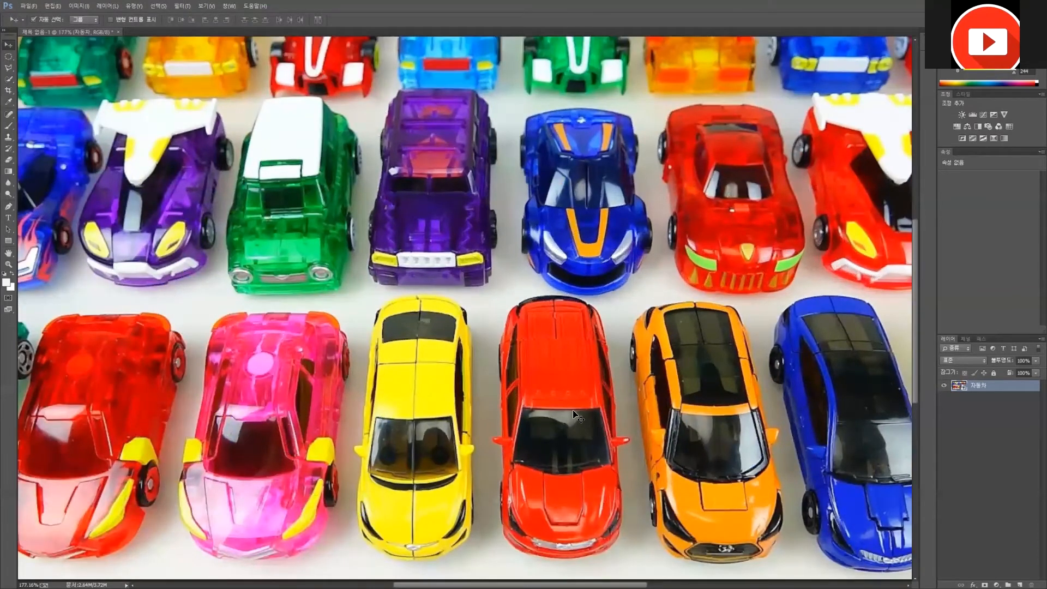
pyautogui.scroll(-4, 465, 374)
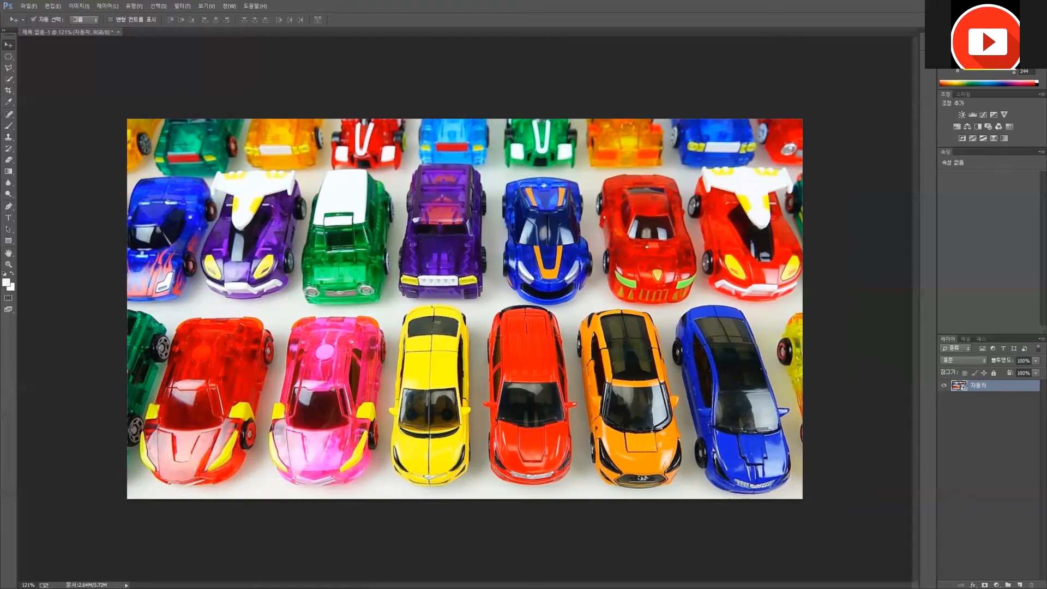
# Step: Examine which adjustment layers and image adjustments are offered for the 자동차 layer
pyautogui.click(996, 584)
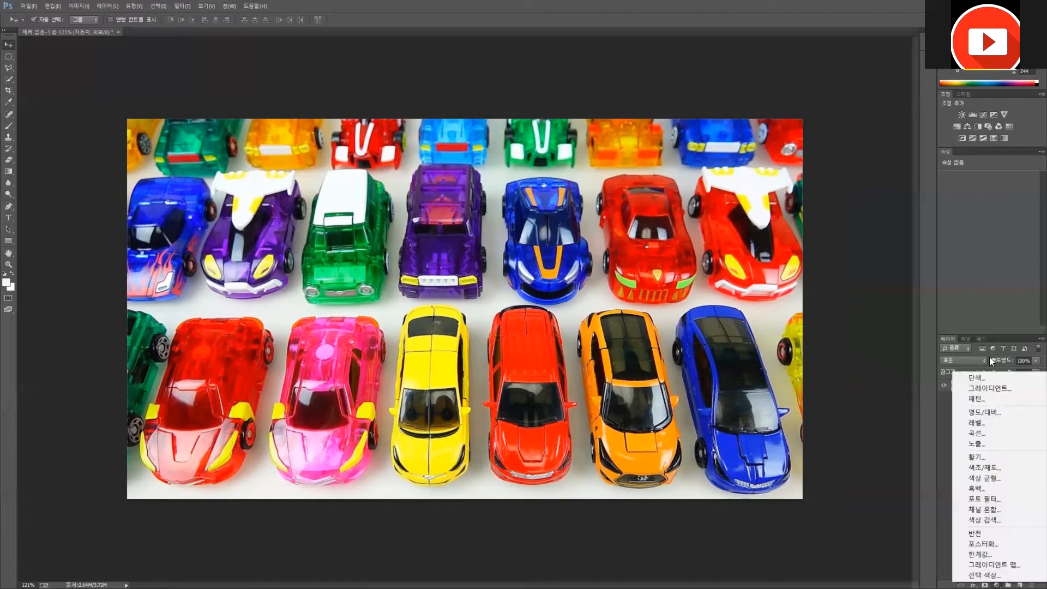
pyautogui.click(939, 425)
pyautogui.click(981, 437)
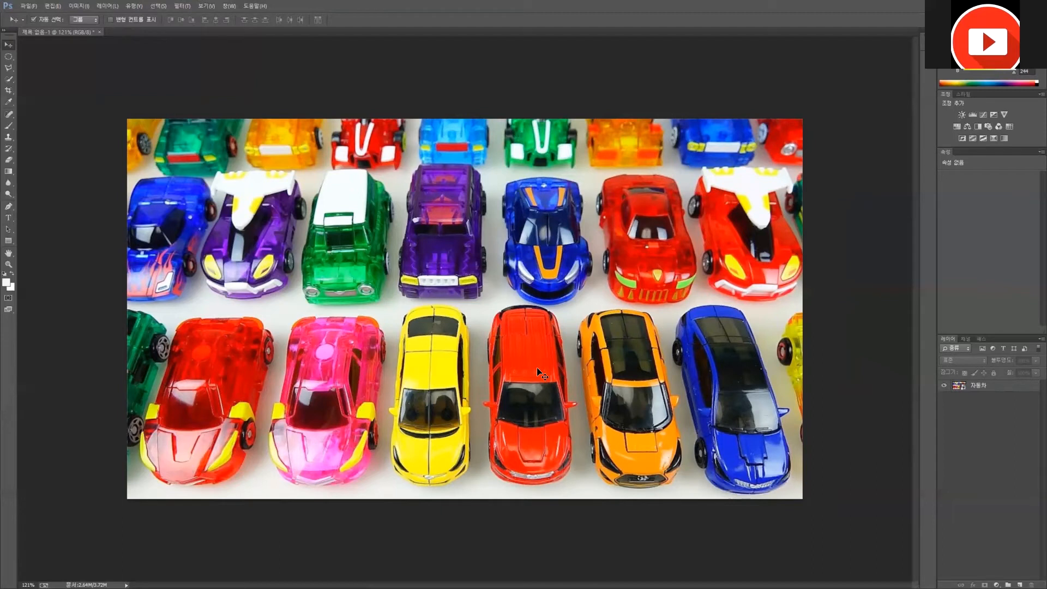
pyautogui.keyDown('alt'); pyautogui.scroll(-2, 537, 367); pyautogui.keyUp('alt')
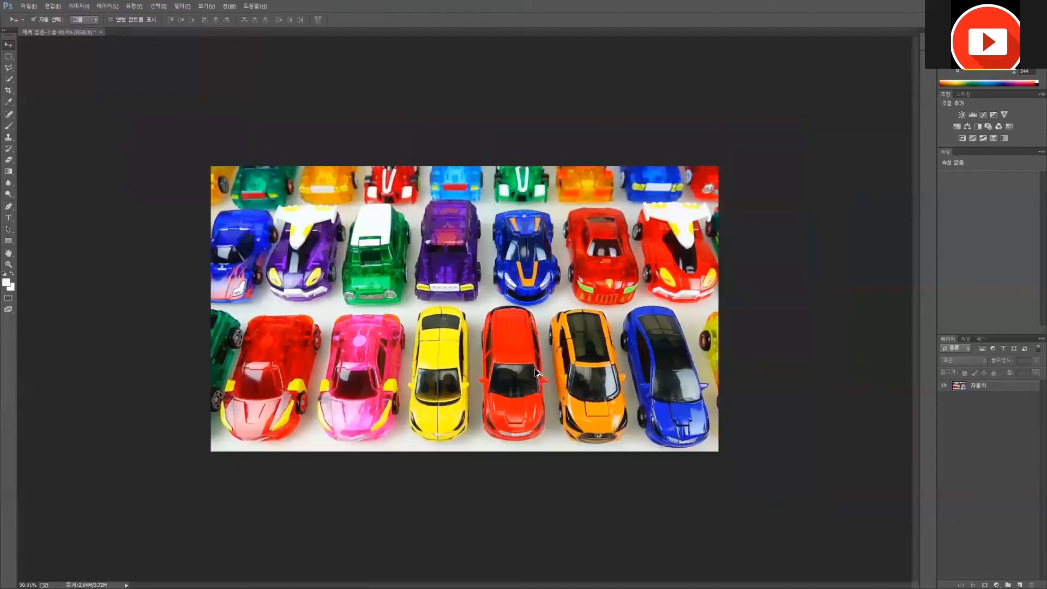
pyautogui.click(991, 389)
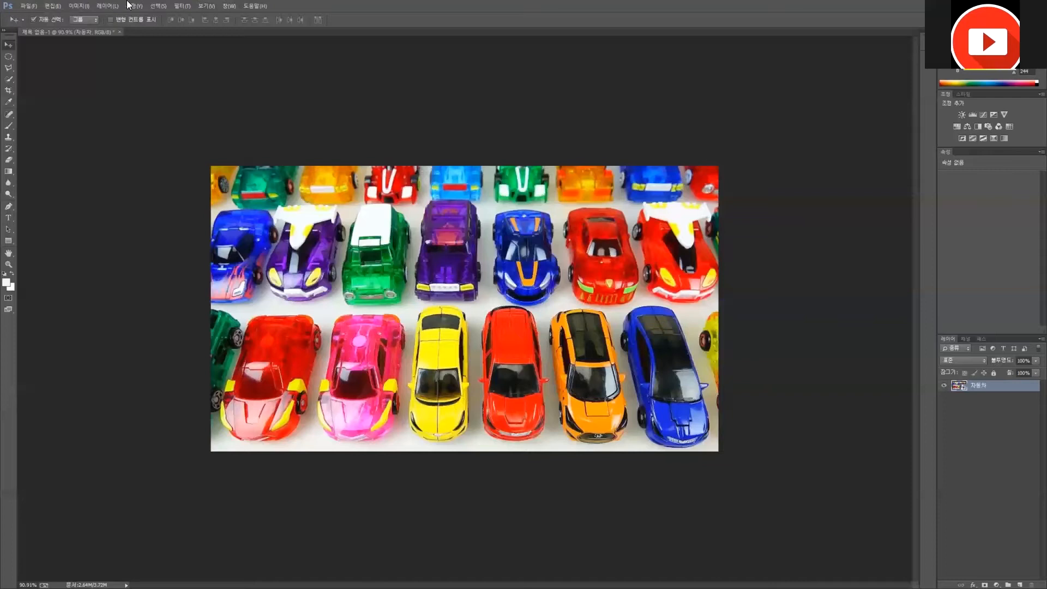
pyautogui.click(84, 8)
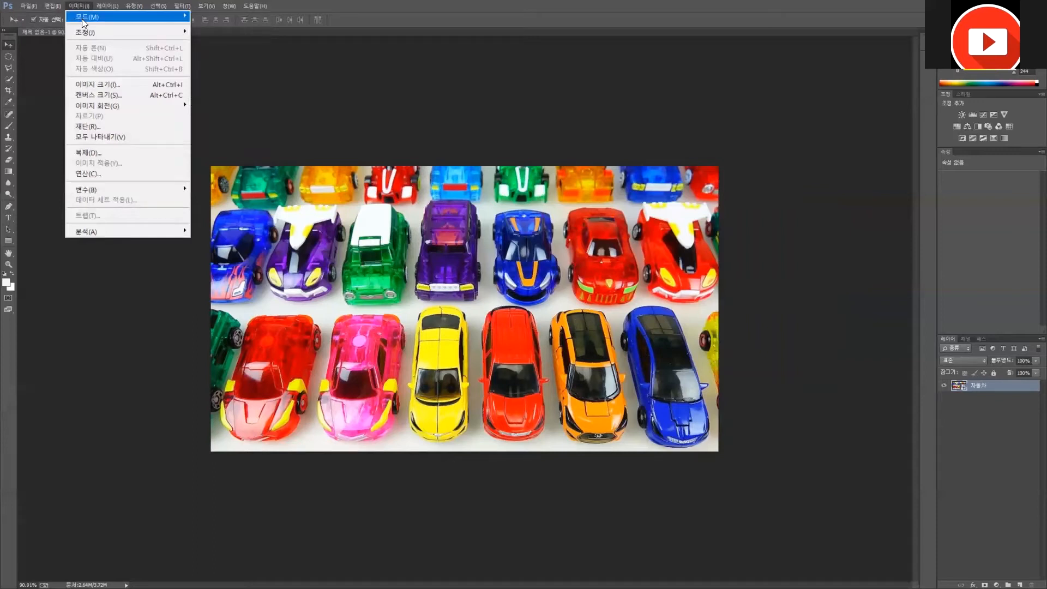
pyautogui.moveTo(108, 30)
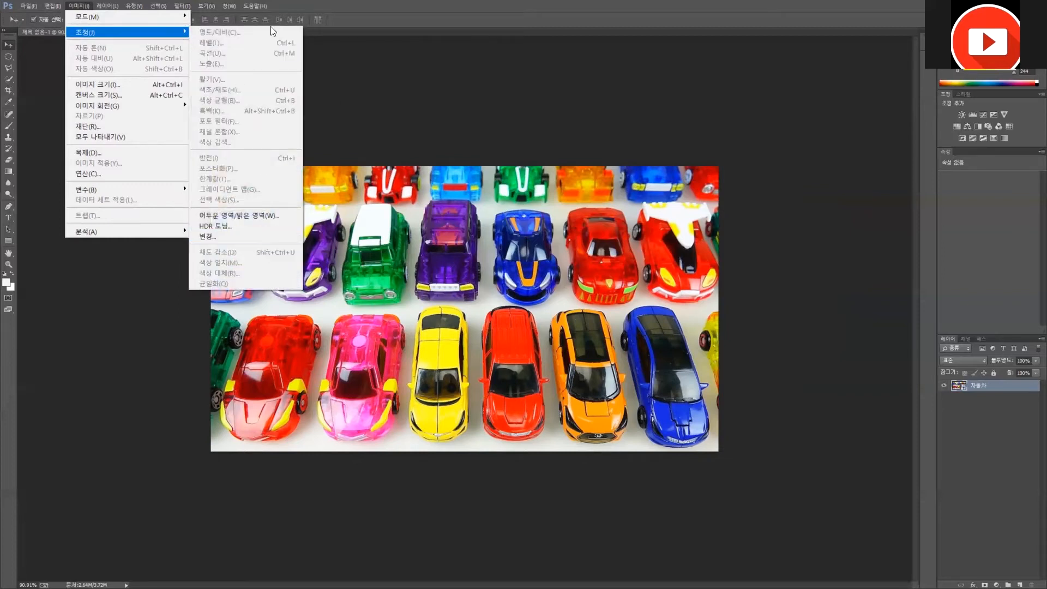
pyautogui.moveTo(143, 31)
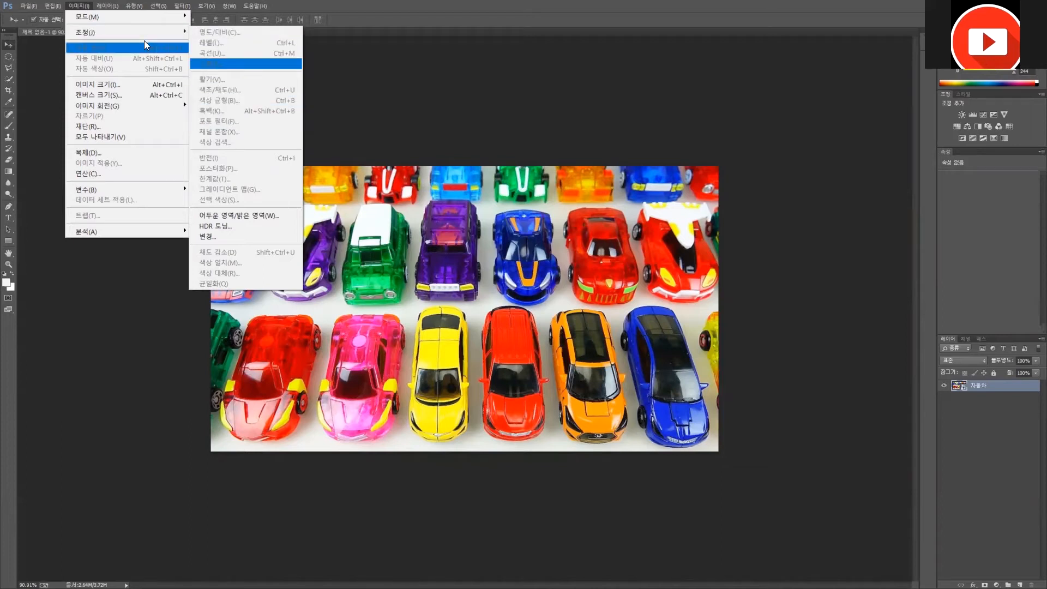
pyautogui.click(740, 145)
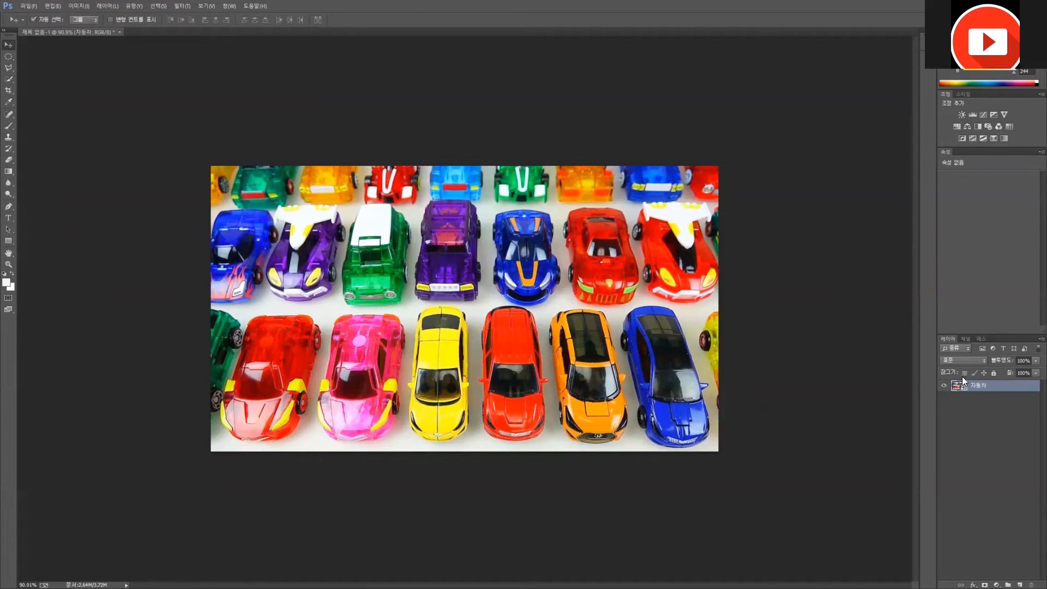
# Step: Separate the Layers panel from its group and rasterize the 자동차 layer
pyautogui.moveTo(946, 339)
pyautogui.mouseDown()
pyautogui.moveTo(807, 286)
pyautogui.moveTo(583, 247)
pyautogui.moveTo(952, 355)
pyautogui.mouseUp()
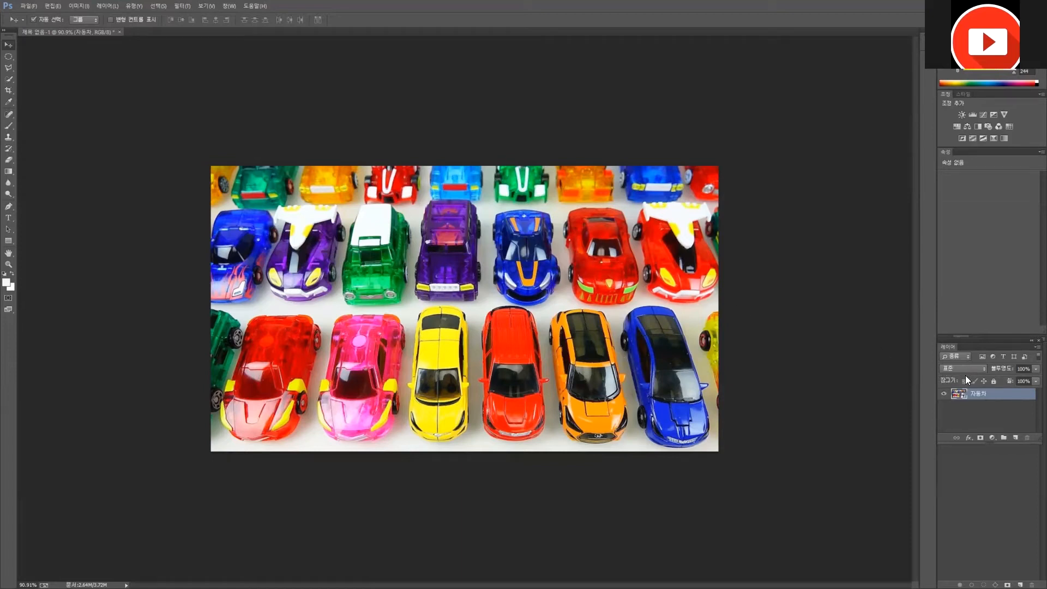
pyautogui.rightClick(1001, 397)
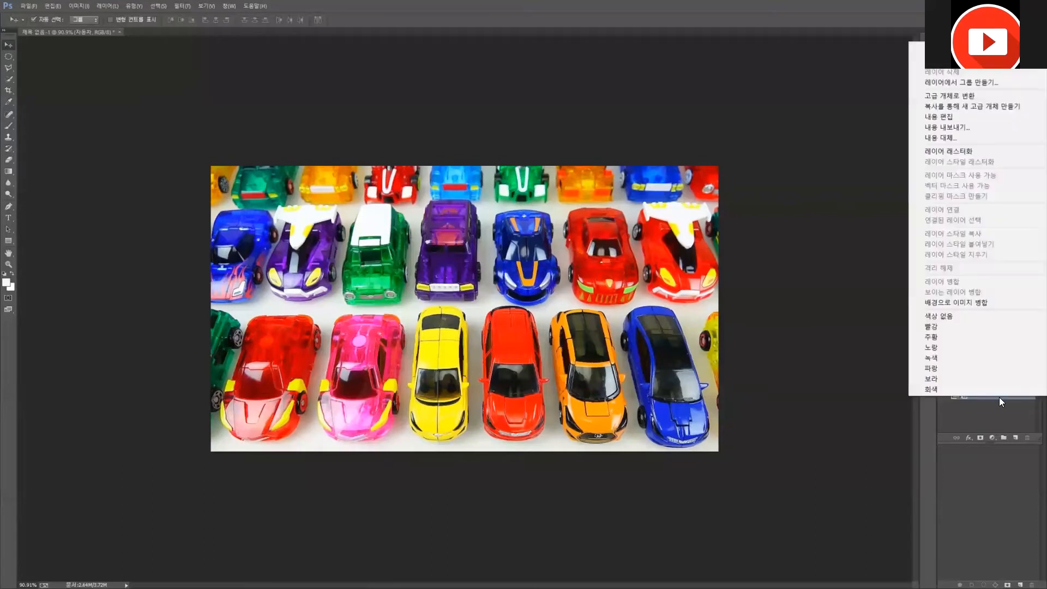
pyautogui.click(989, 402)
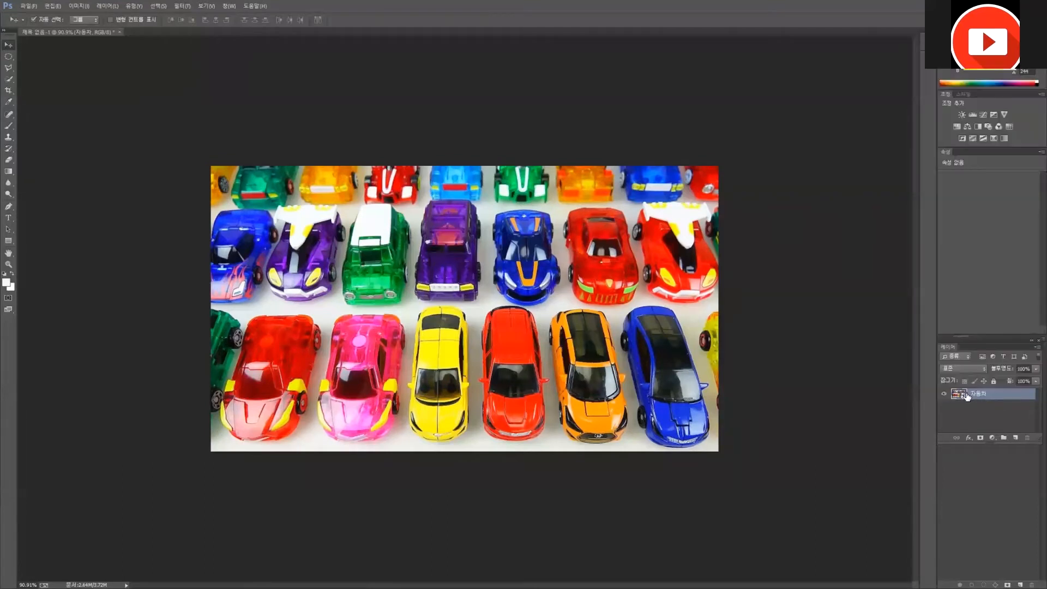
pyautogui.rightClick(1009, 396)
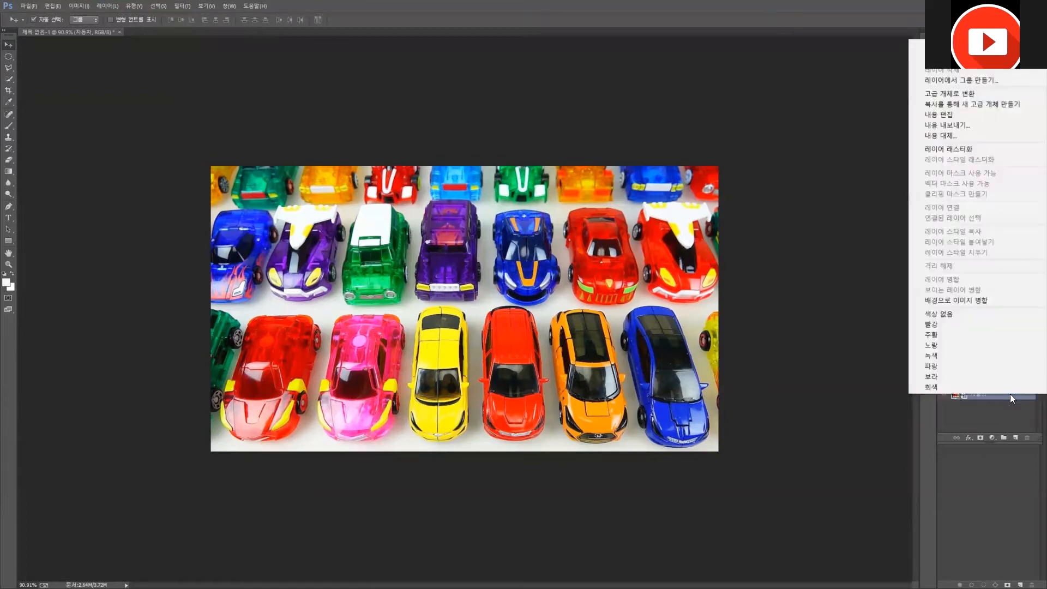
pyautogui.click(980, 148)
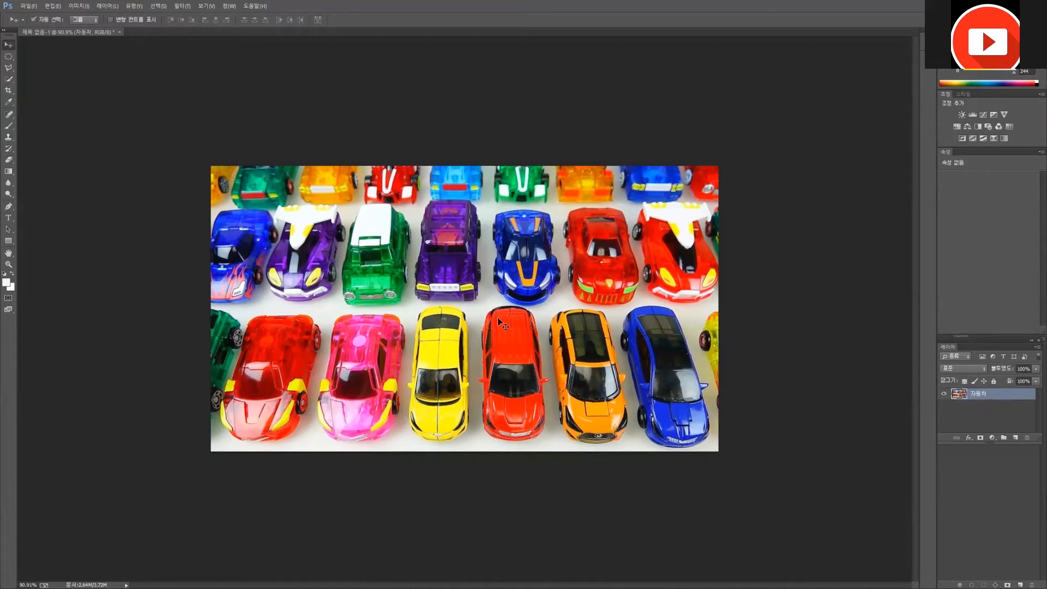
# Step: Check which image adjustments are available for the rasterized 자동차 layer
pyautogui.click(71, 8)
pyautogui.moveTo(86, 33)
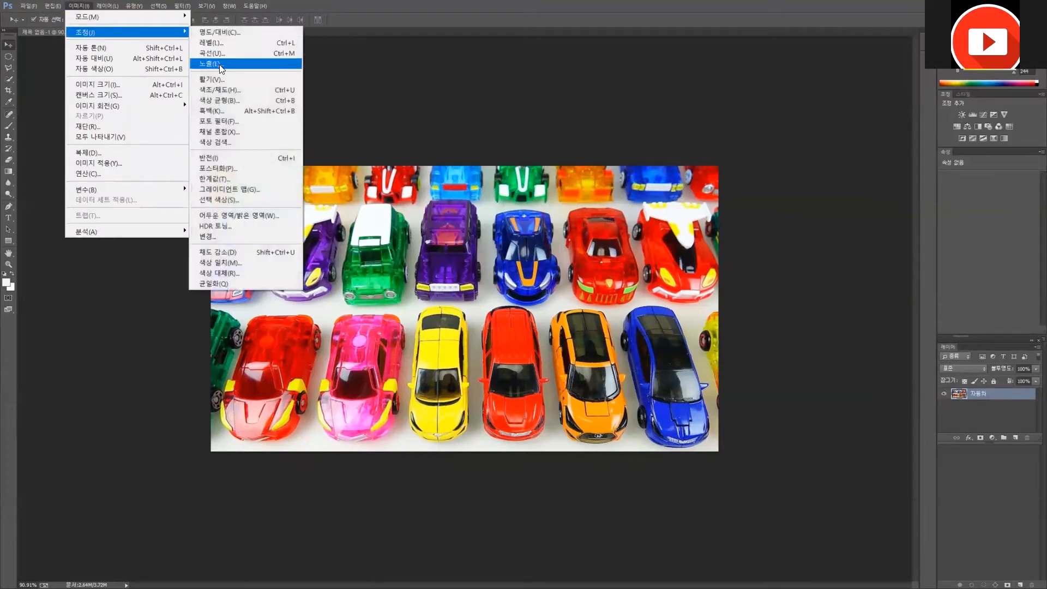
pyautogui.click(699, 136)
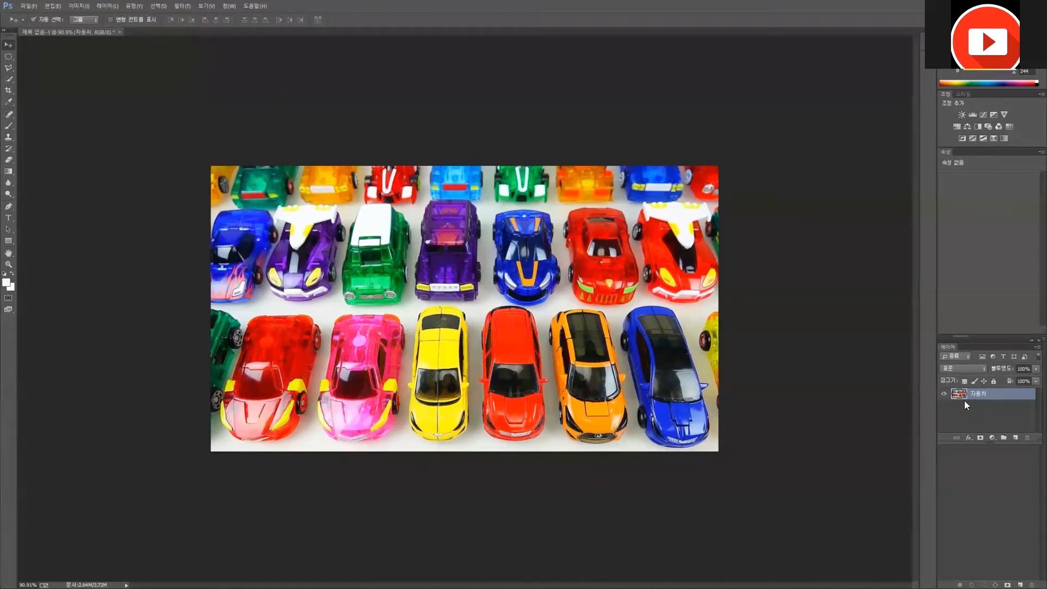
pyautogui.click(29, 7)
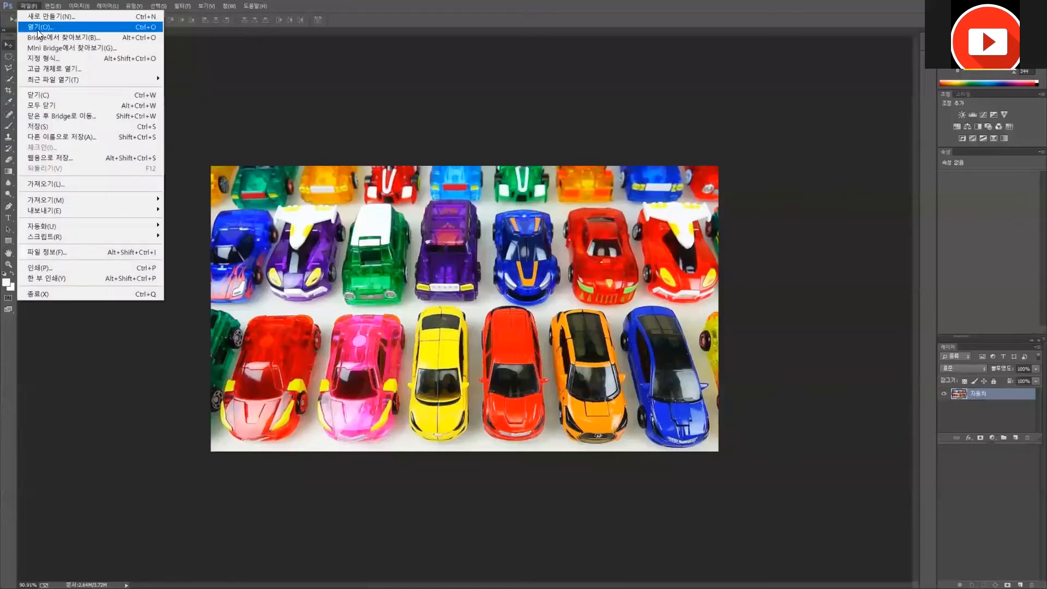
pyautogui.click(37, 29)
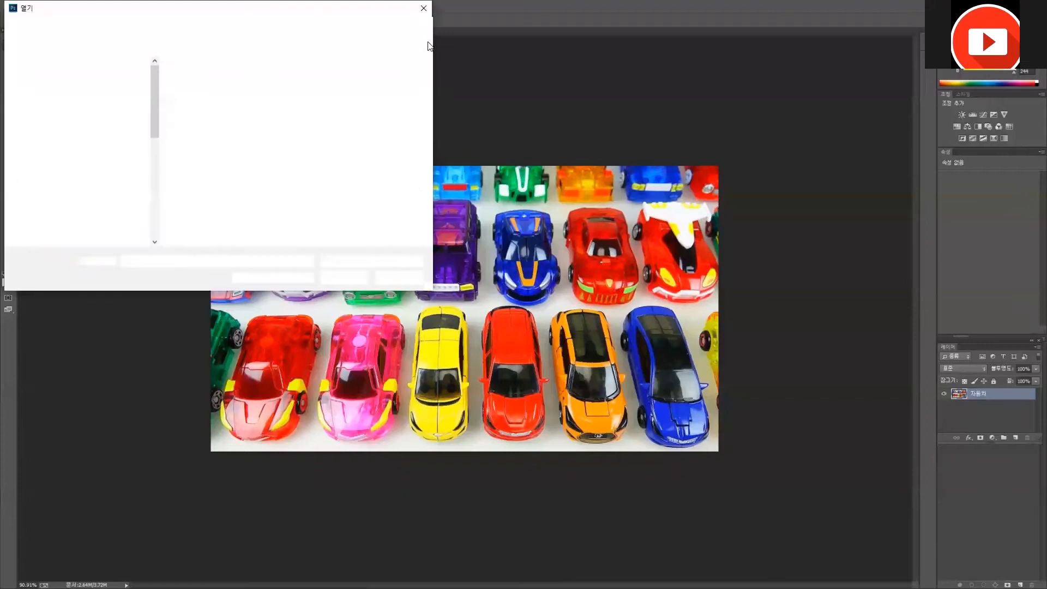
pyautogui.click(422, 11)
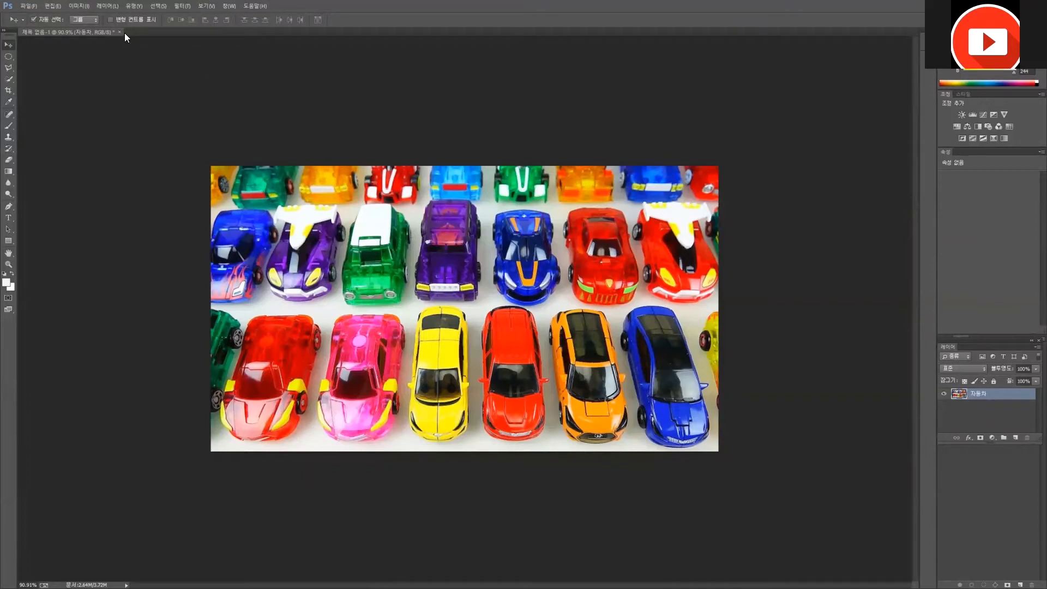
# Step: Apply a Levels adjustment to the 자동차 layer with an input black point of 21 and white point of 217
pyautogui.click(76, 6)
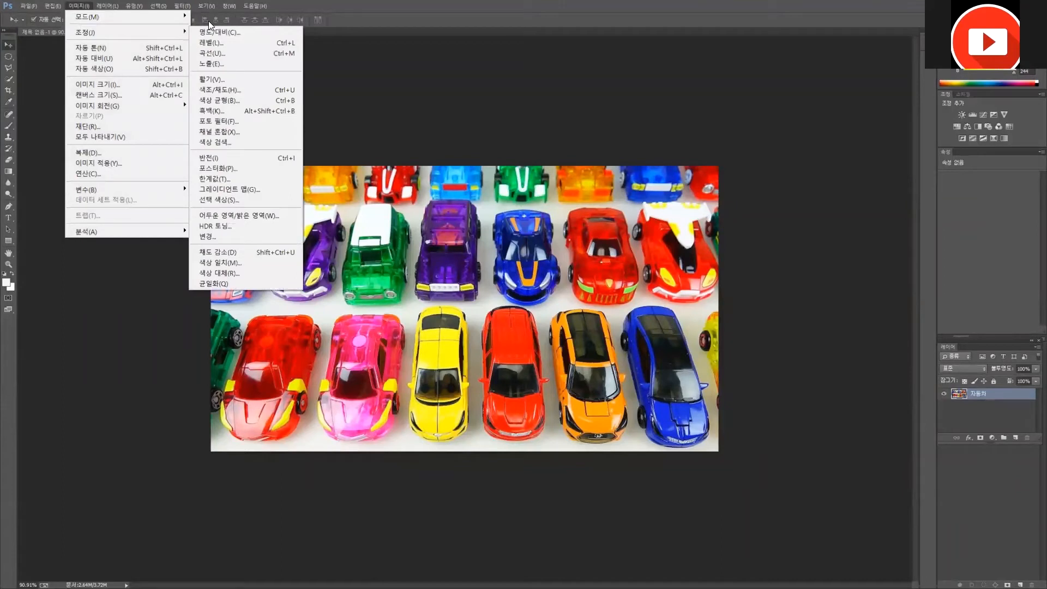
pyautogui.moveTo(174, 37)
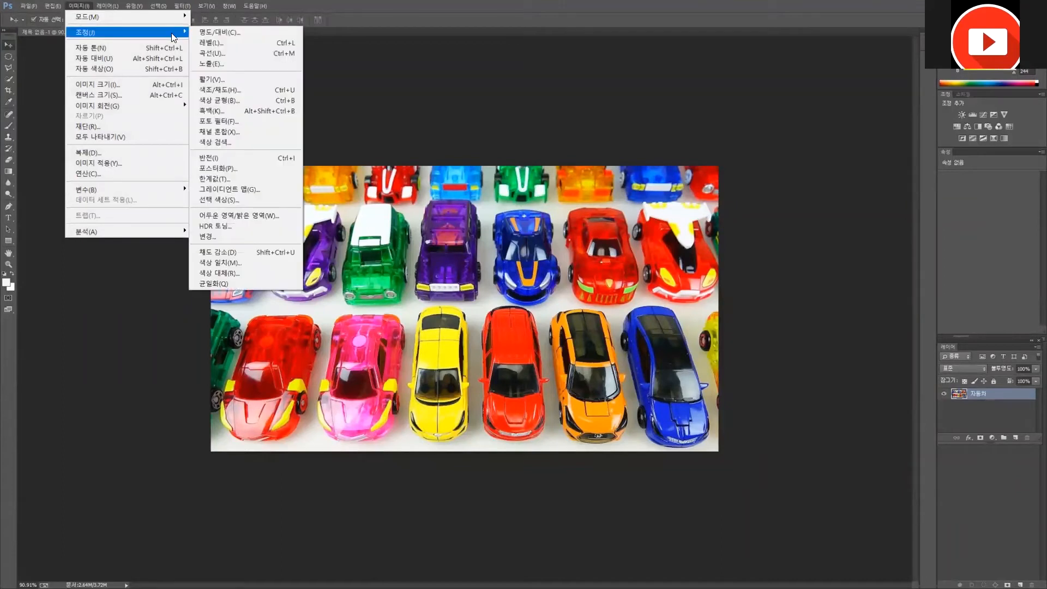
pyautogui.click(223, 43)
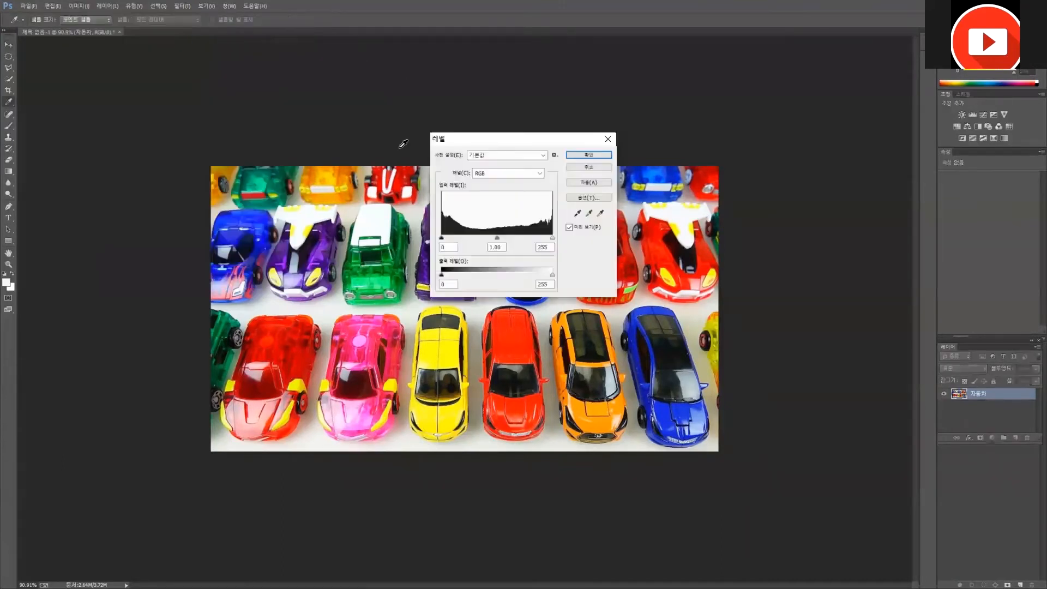
pyautogui.moveTo(475, 140); pyautogui.dragTo(771, 129)
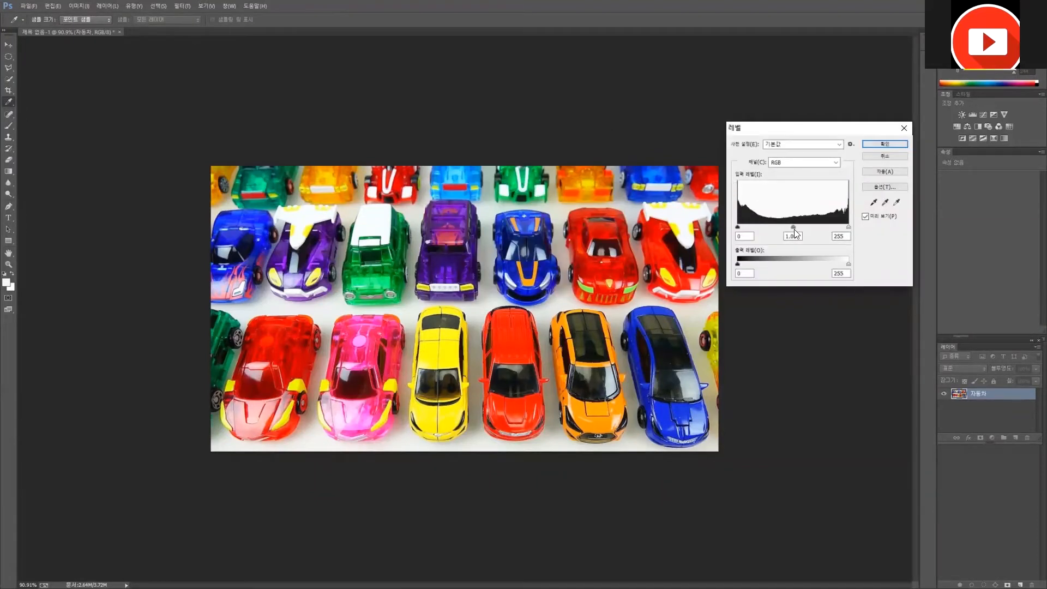
pyautogui.click(737, 227)
pyautogui.moveTo(738, 230)
pyautogui.mouseDown()
pyautogui.moveTo(769, 229)
pyautogui.moveTo(731, 218)
pyautogui.mouseUp()
pyautogui.moveTo(849, 227)
pyautogui.mouseDown()
pyautogui.moveTo(824, 226)
pyautogui.moveTo(859, 220)
pyautogui.mouseUp()
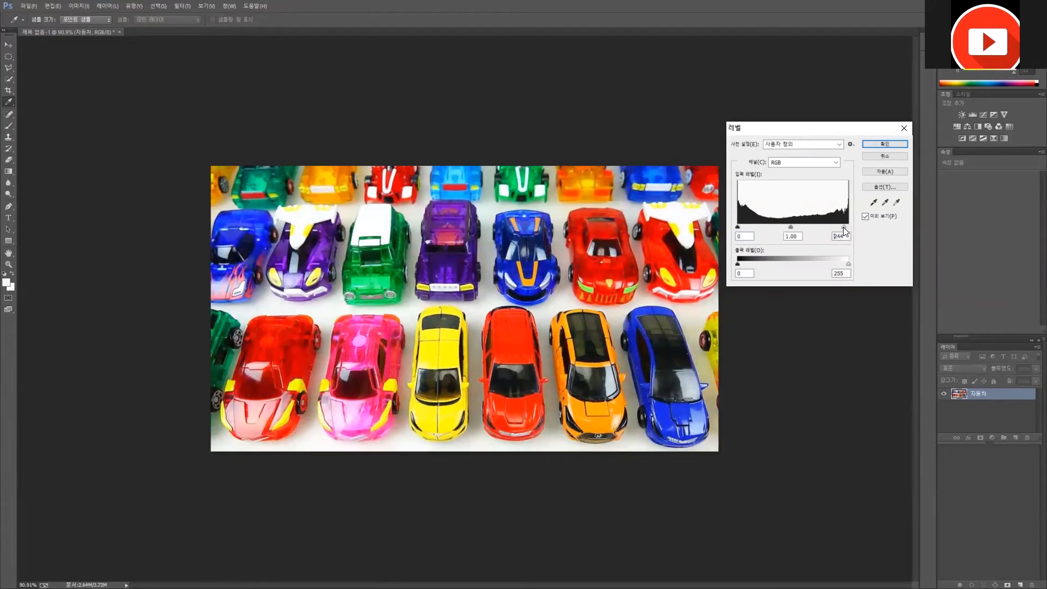
pyautogui.moveTo(844, 228); pyautogui.dragTo(829, 225)
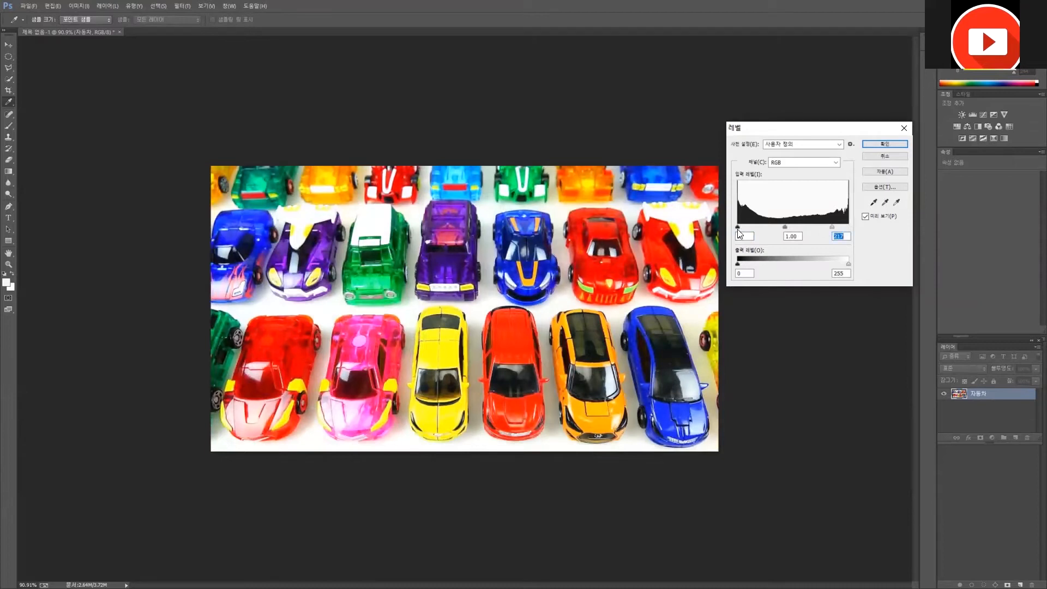
pyautogui.moveTo(739, 229); pyautogui.dragTo(746, 230)
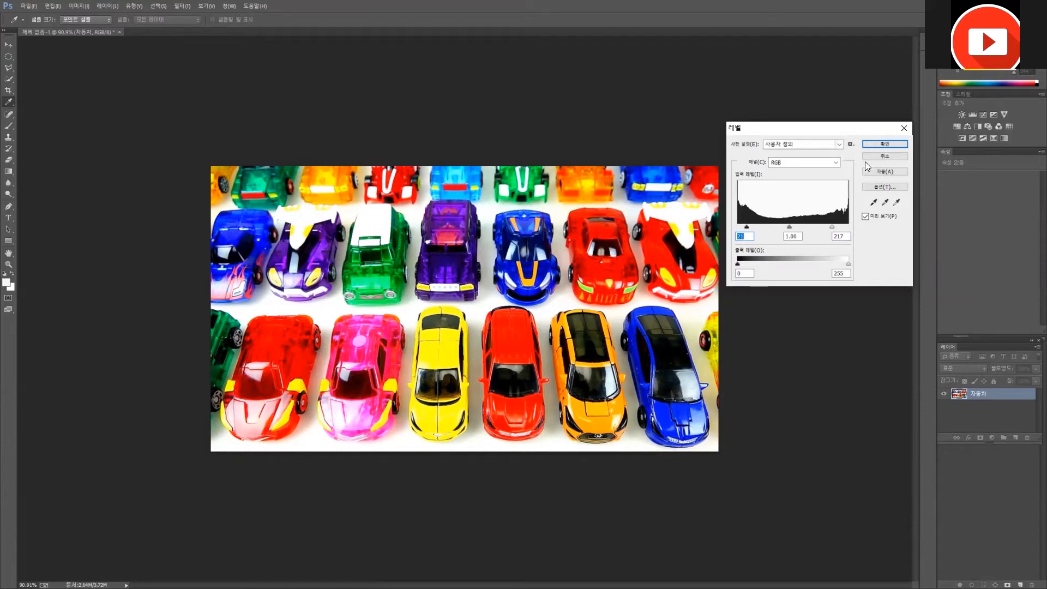
pyautogui.click(877, 145)
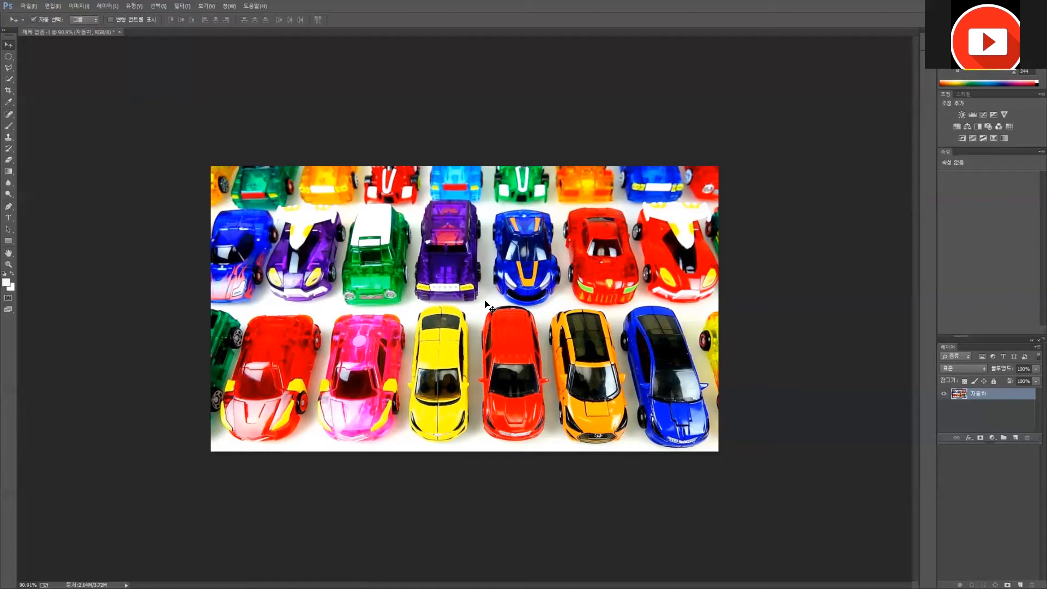
# Step: Examine the Levels-adjusted toy car image at different zoom levels
pyautogui.scroll(3, 497, 336)
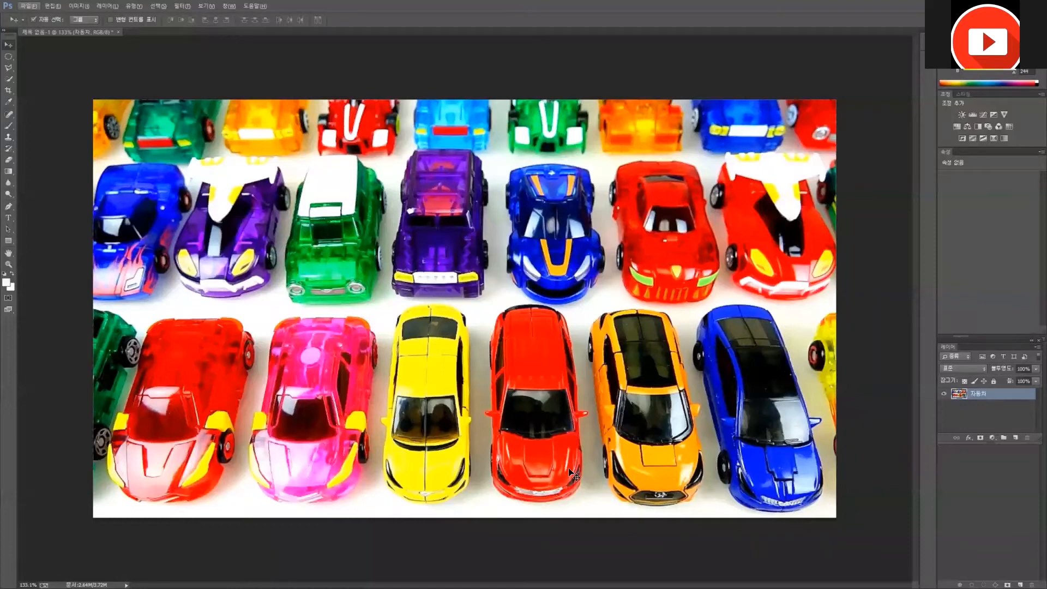
pyautogui.scroll(-3, 567, 469)
pyautogui.scroll(4, 564, 420)
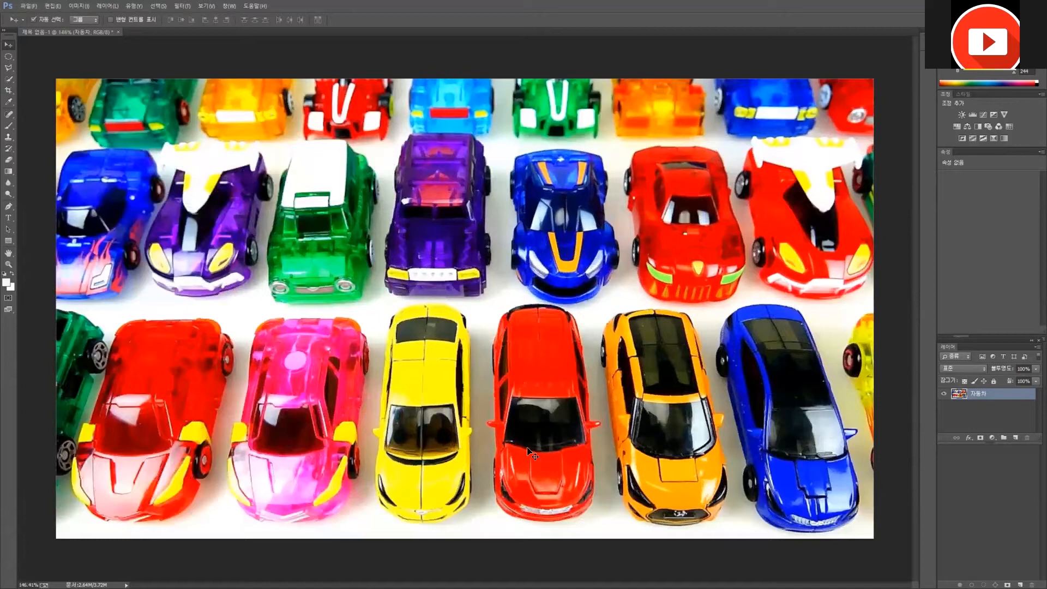
pyautogui.scroll(-4, 537, 461)
pyautogui.scroll(-1, 537, 461)
pyautogui.scroll(4, 507, 430)
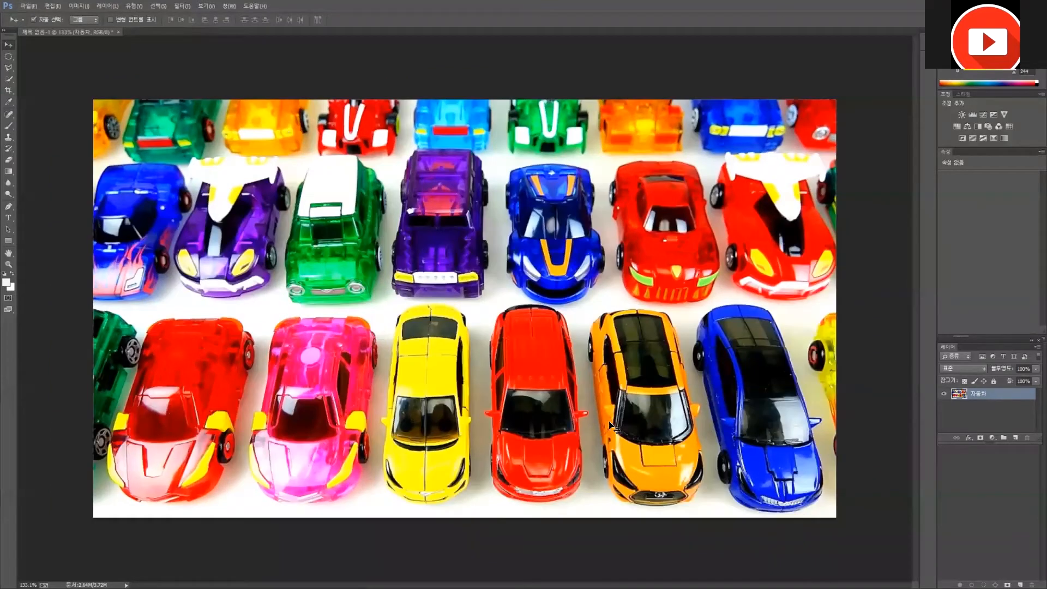
pyautogui.scroll(-4, 506, 431)
pyautogui.scroll(4, 540, 382)
# Step: Undock the toolbox at the window's edge and activate the Quick Selection tool
pyautogui.moveTo(10, 35); pyautogui.dragTo(14, 34)
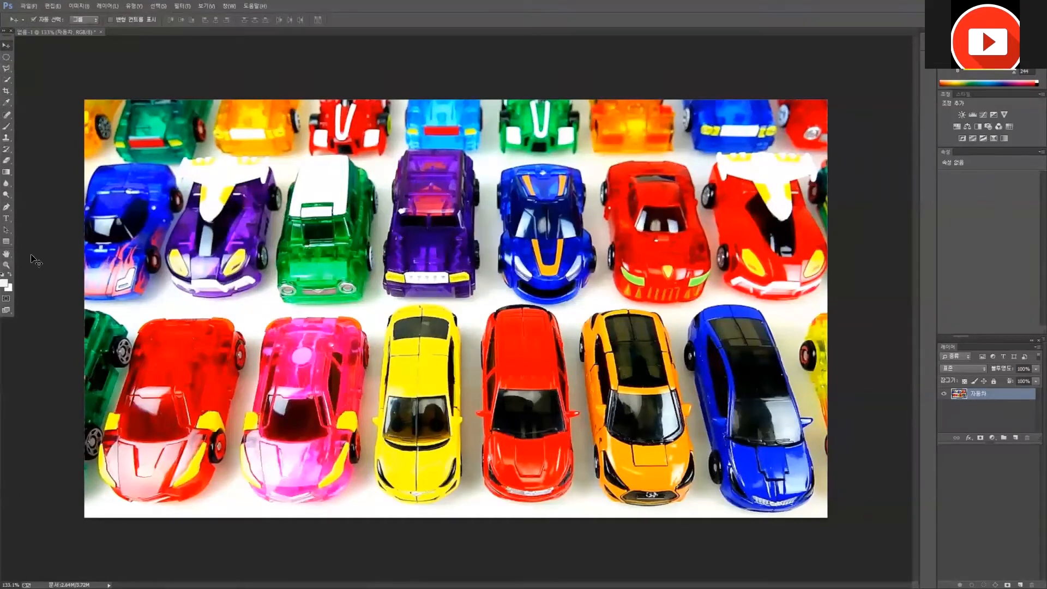
pyautogui.click(7, 80)
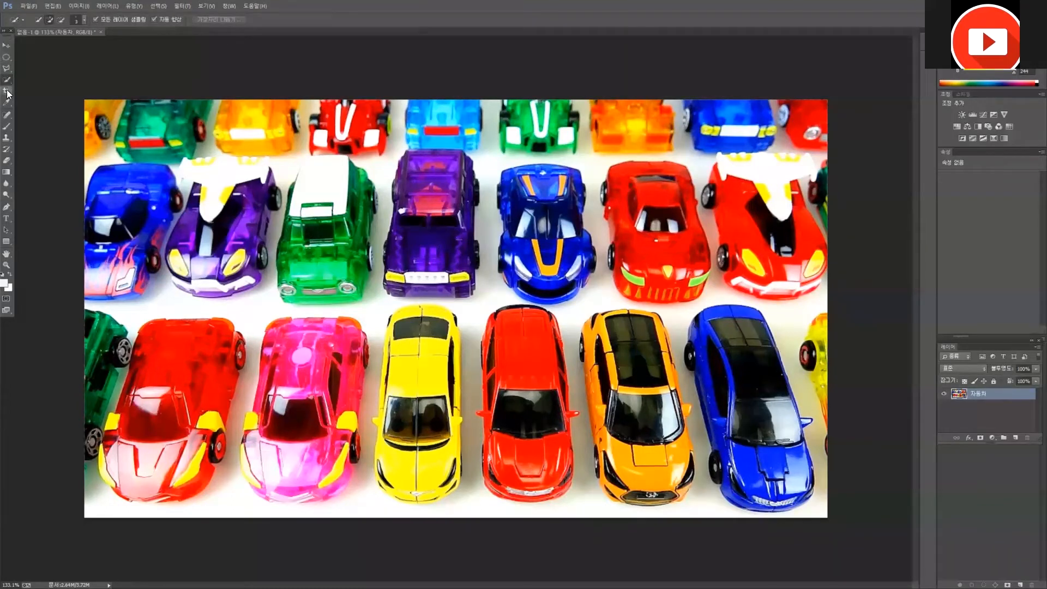
pyautogui.rightClick(7, 80)
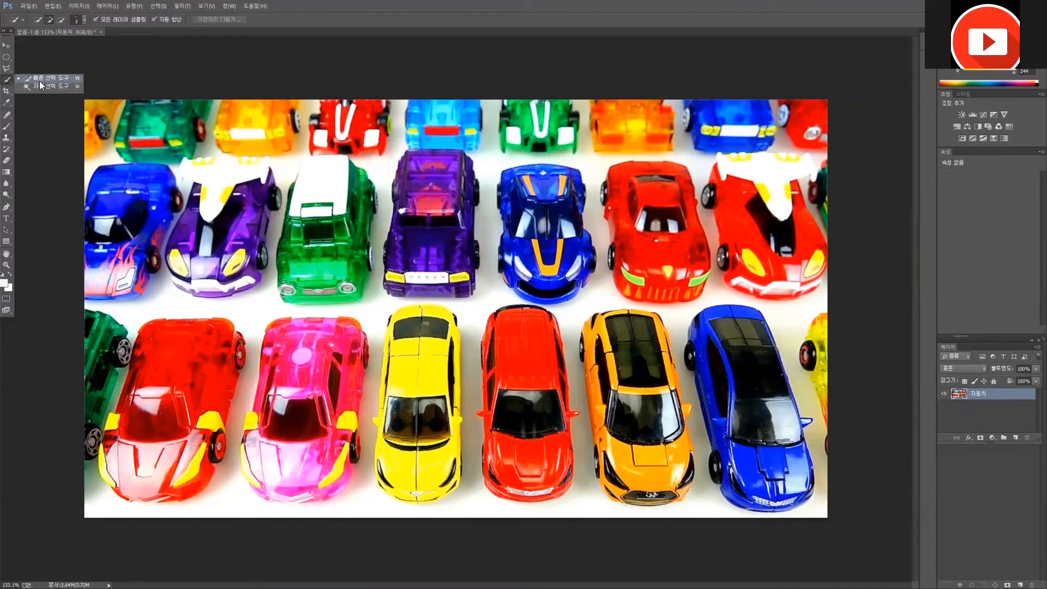
pyautogui.click(7, 85)
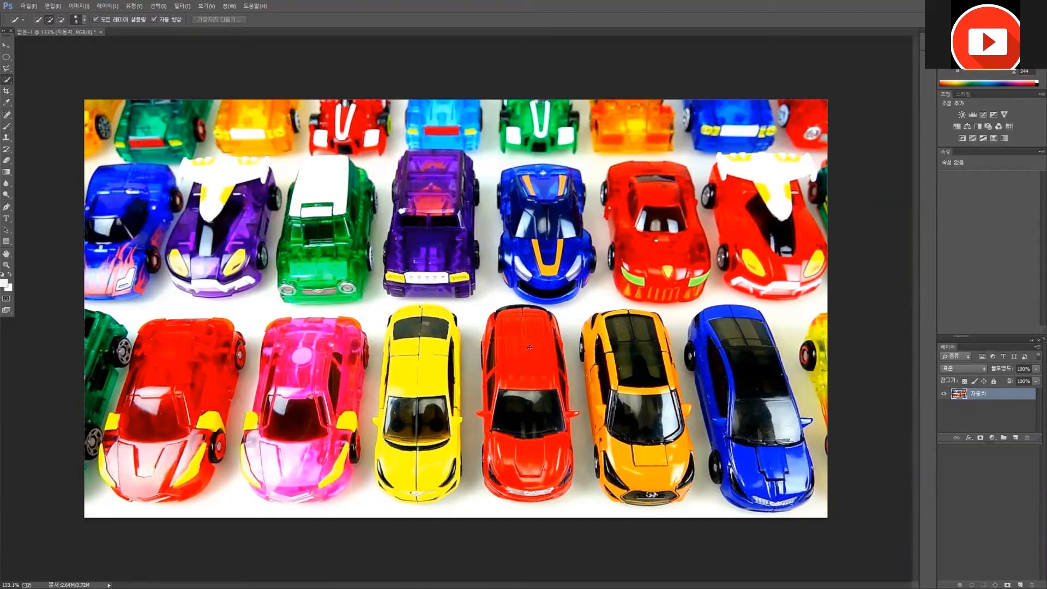
# Step: Try smaller and larger Quick Selection brush sizes and adjust the brush to suit the red car in the front row
pyautogui.press(']')
pyautogui.press(']')
pyautogui.press(']')
pyautogui.press(']')
pyautogui.press('[')
pyautogui.press('[')
pyautogui.press('[')
pyautogui.press('[')
pyautogui.press('[')
pyautogui.press('[')
pyautogui.press('[')
pyautogui.press(']')
pyautogui.press(']')
pyautogui.press('[')
pyautogui.press('[')
pyautogui.press(']')
pyautogui.press(']')
pyautogui.press(']')
pyautogui.press(']')
pyautogui.press(']')
pyautogui.press(']')
pyautogui.press(']')
pyautogui.press(']')
pyautogui.press(']')
pyautogui.press(']')
pyautogui.press('[')
pyautogui.press('[')
pyautogui.press('[')
# Step: Select the whole red car in the middle of the front row, from its roof to its hood, with the Quick Selection tool
pyautogui.moveTo(518, 340); pyautogui.dragTo(520, 353)
pyautogui.scroll(3, 534, 375)
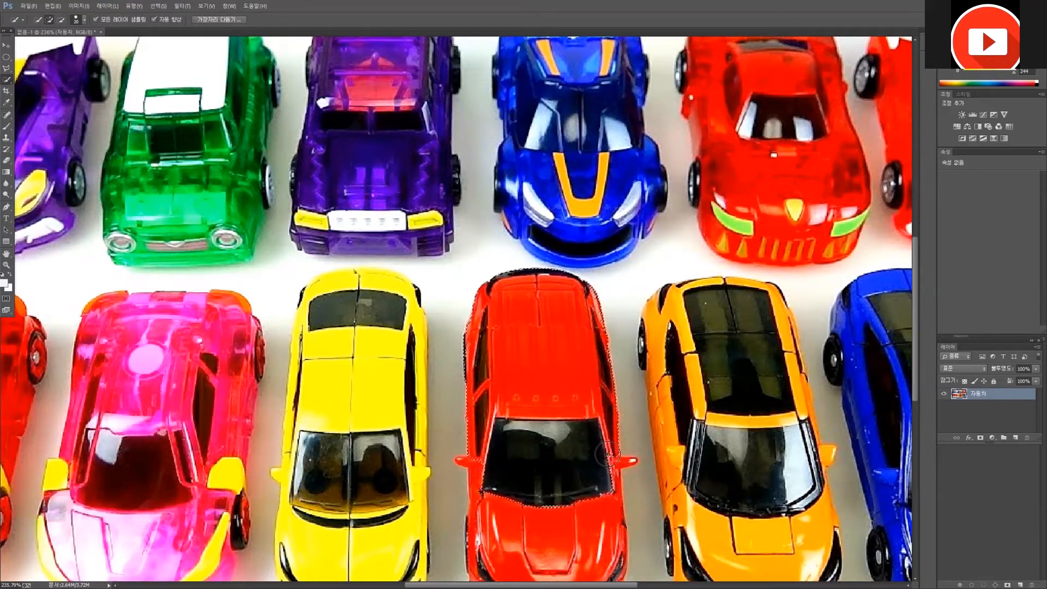
pyautogui.scroll(-2, 588, 468)
pyautogui.scroll(-3, 576, 470)
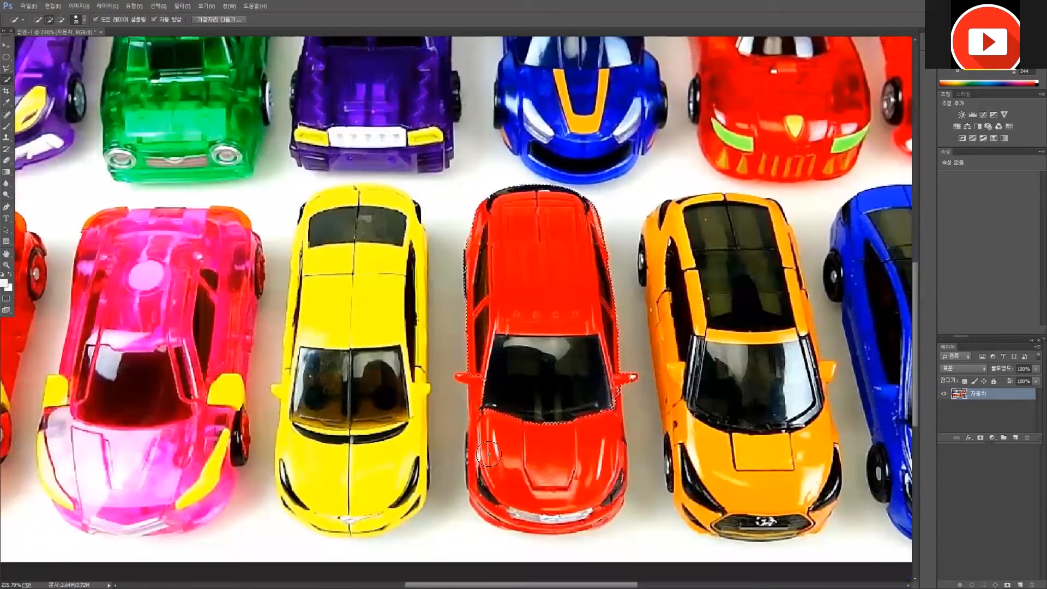
pyautogui.moveTo(497, 434)
pyautogui.mouseDown()
pyautogui.moveTo(563, 443)
pyautogui.moveTo(597, 412)
pyautogui.moveTo(602, 498)
pyautogui.mouseUp()
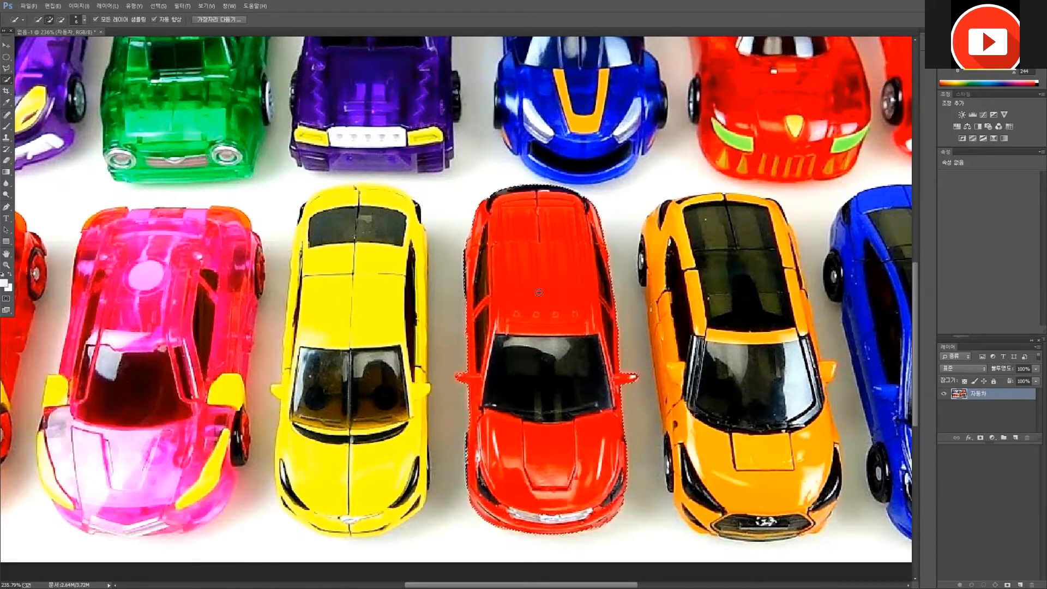
# Step: Examine the selection outline around the red car at different zoom levels
pyautogui.scroll(-2, 539, 378)
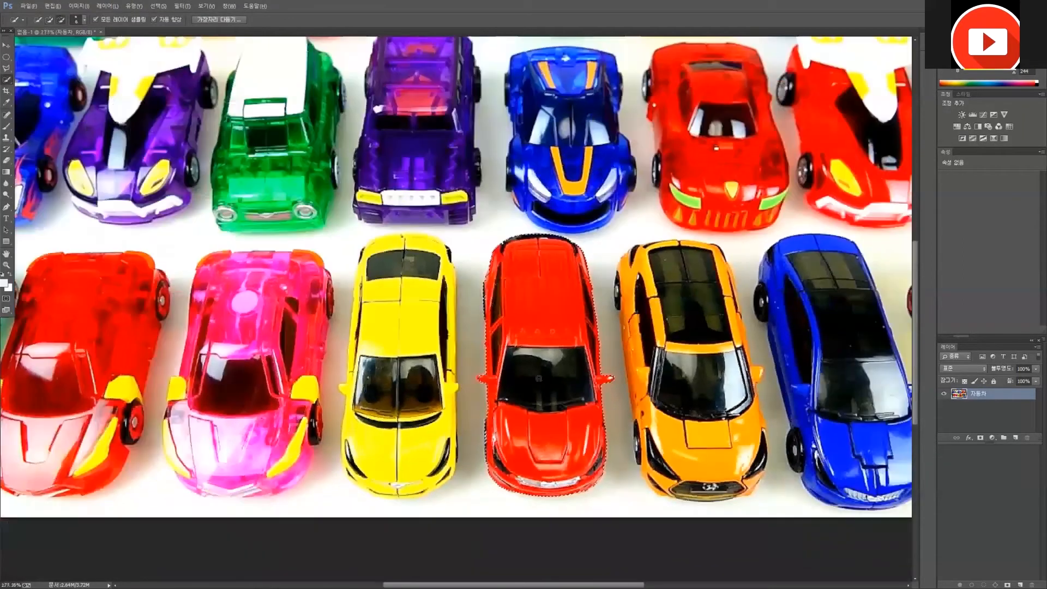
pyautogui.scroll(1, 550, 403)
pyautogui.scroll(1, 552, 409)
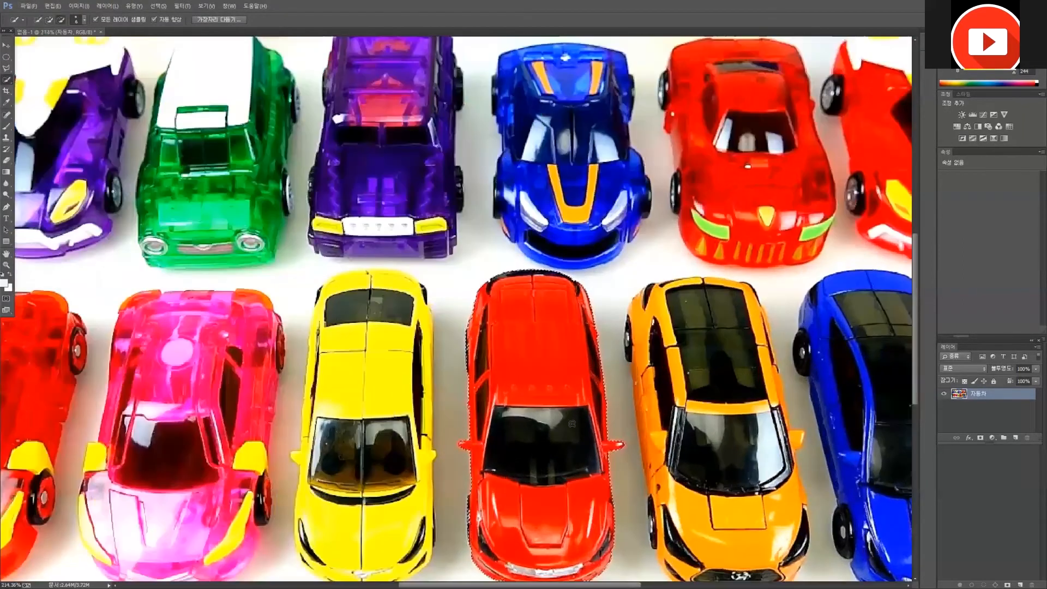
pyautogui.scroll(-2, 556, 417)
pyautogui.scroll(-1, 560, 425)
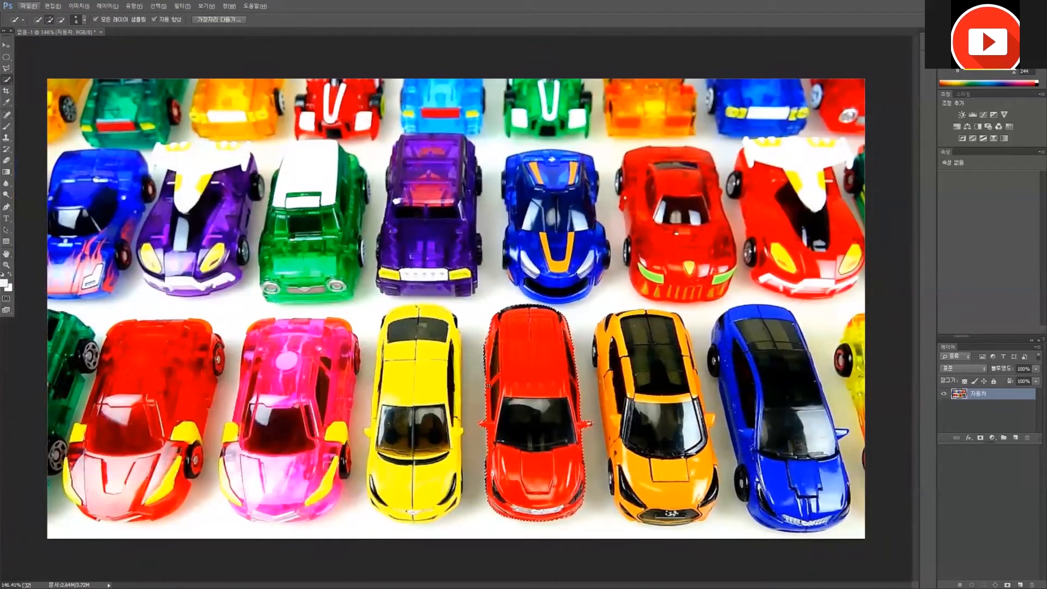
pyautogui.scroll(1, 531, 447)
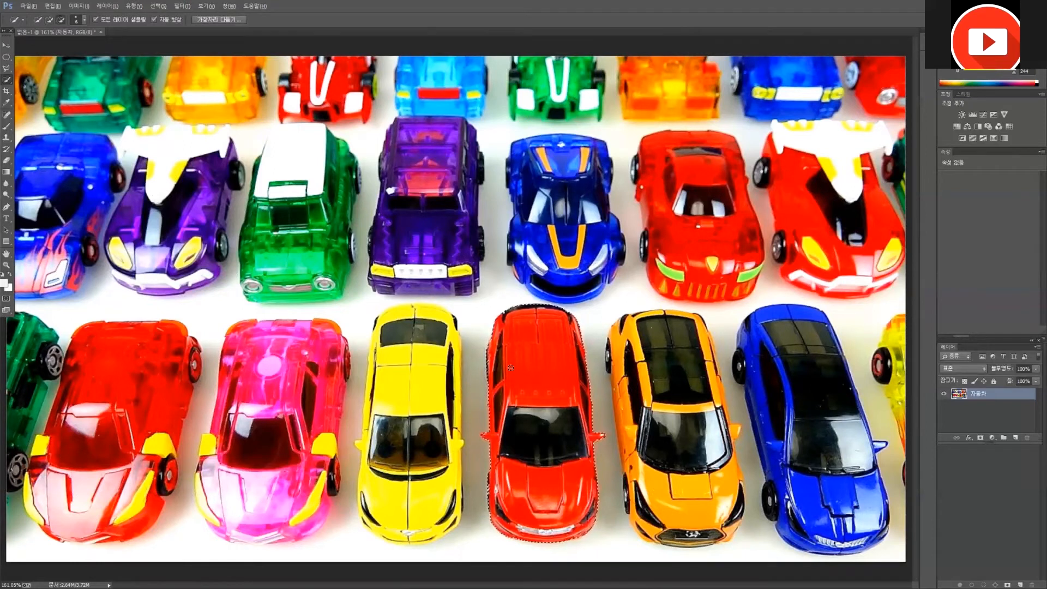
pyautogui.scroll(4, 528, 407)
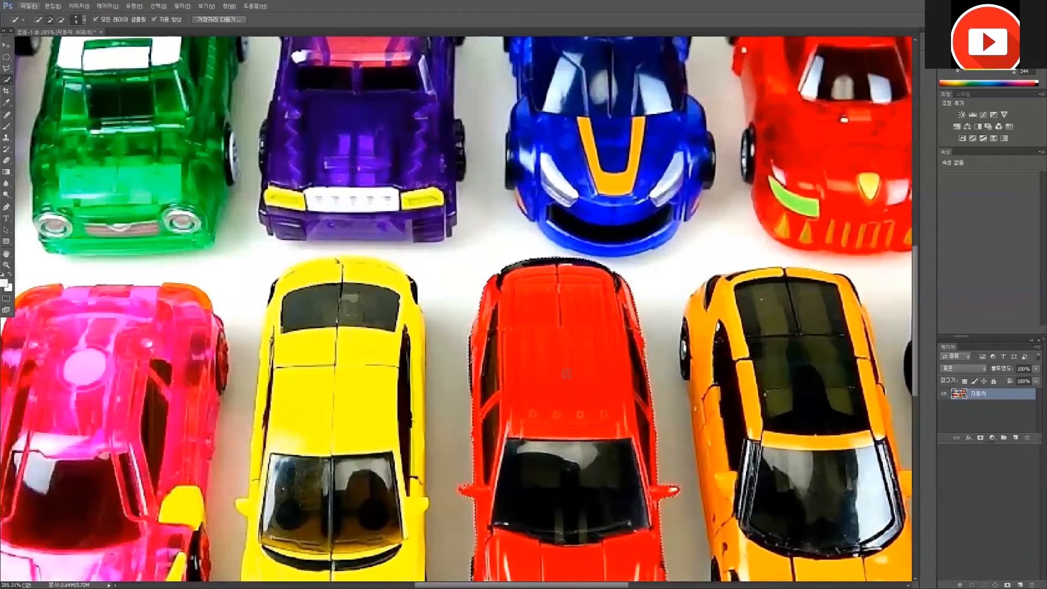
pyautogui.scroll(-1, 583, 384)
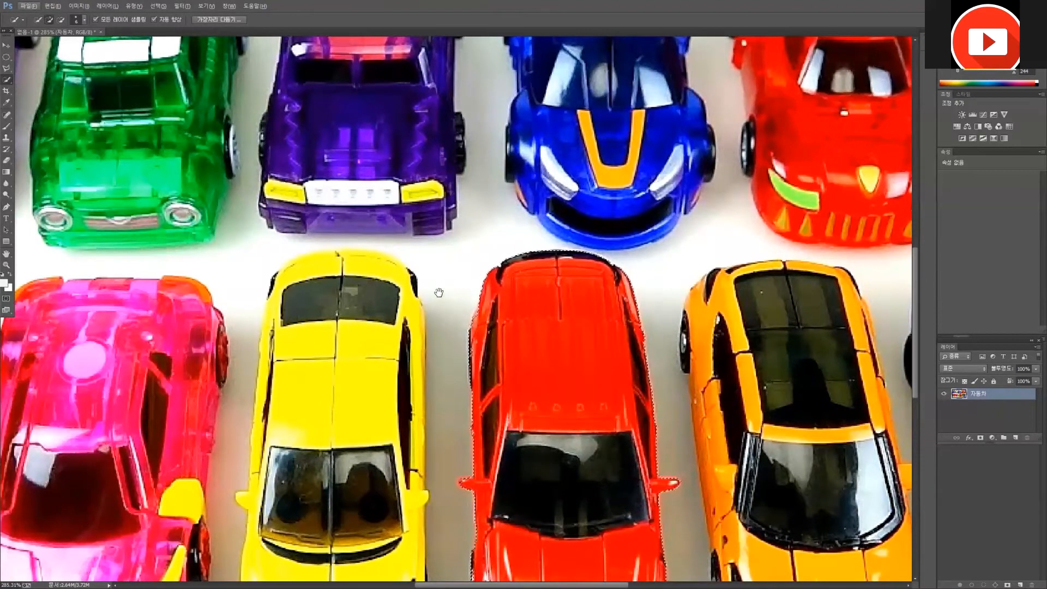
# Step: Look over the different areas of the enlarged toy car image, finishing at the selected red car
pyautogui.moveTo(399, 288); pyautogui.dragTo(773, 292)
pyautogui.moveTo(341, 250); pyautogui.dragTo(741, 345)
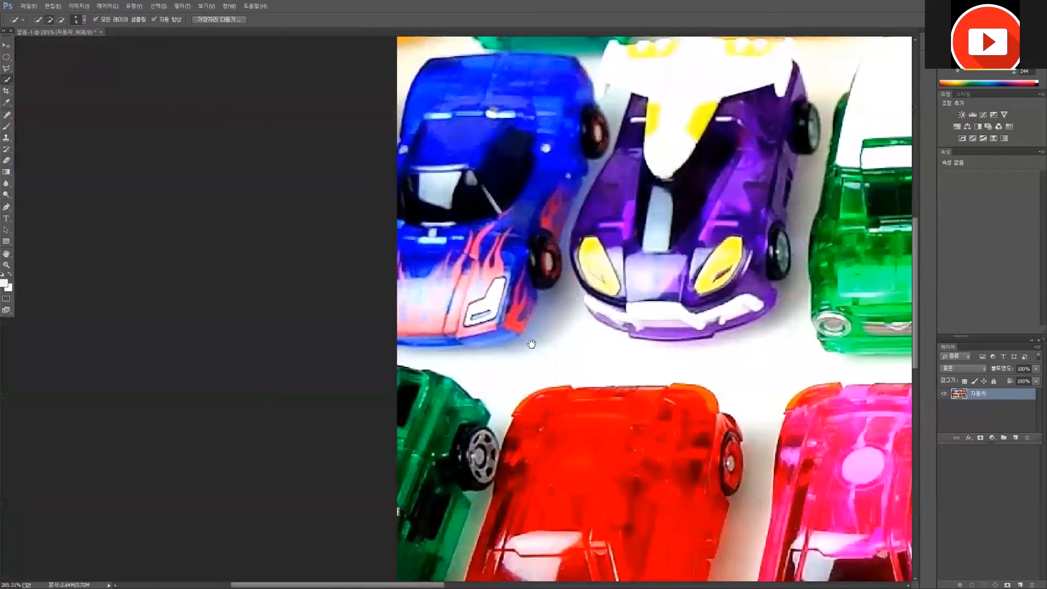
pyautogui.moveTo(532, 344); pyautogui.dragTo(238, 532)
pyautogui.moveTo(681, 452); pyautogui.dragTo(373, 451)
pyautogui.moveTo(894, 433); pyautogui.dragTo(590, 8)
pyautogui.moveTo(741, 355); pyautogui.dragTo(362, 450)
pyautogui.moveTo(355, 290); pyautogui.dragTo(676, 499)
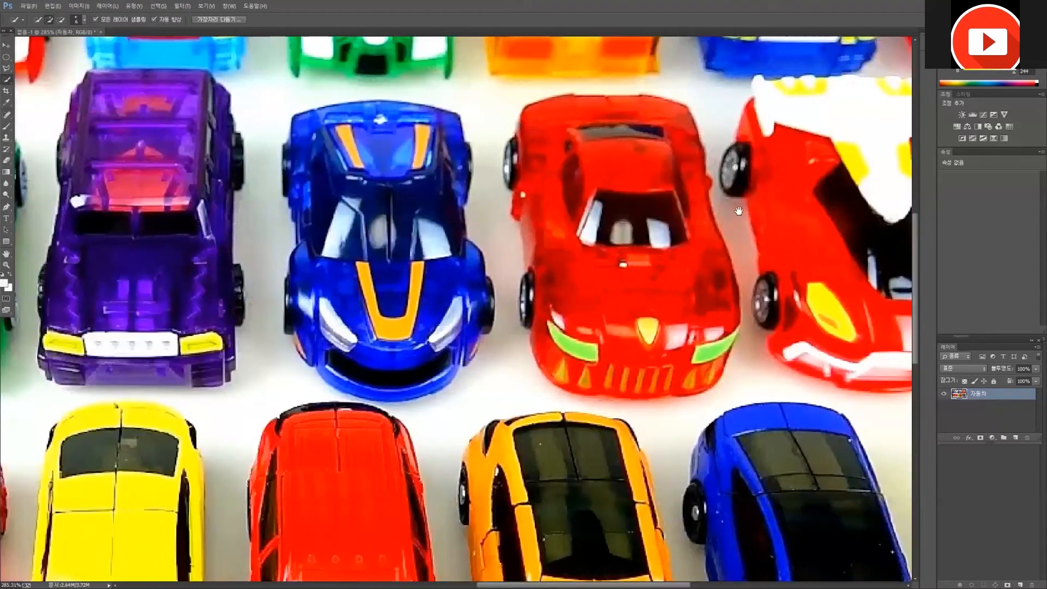
pyautogui.moveTo(738, 211); pyautogui.dragTo(533, 478)
pyautogui.moveTo(581, 349); pyautogui.dragTo(836, 79)
pyautogui.moveTo(420, 420); pyautogui.dragTo(665, 115)
pyautogui.moveTo(359, 394); pyautogui.dragTo(516, 333)
pyautogui.moveTo(320, 242); pyautogui.dragTo(641, 413)
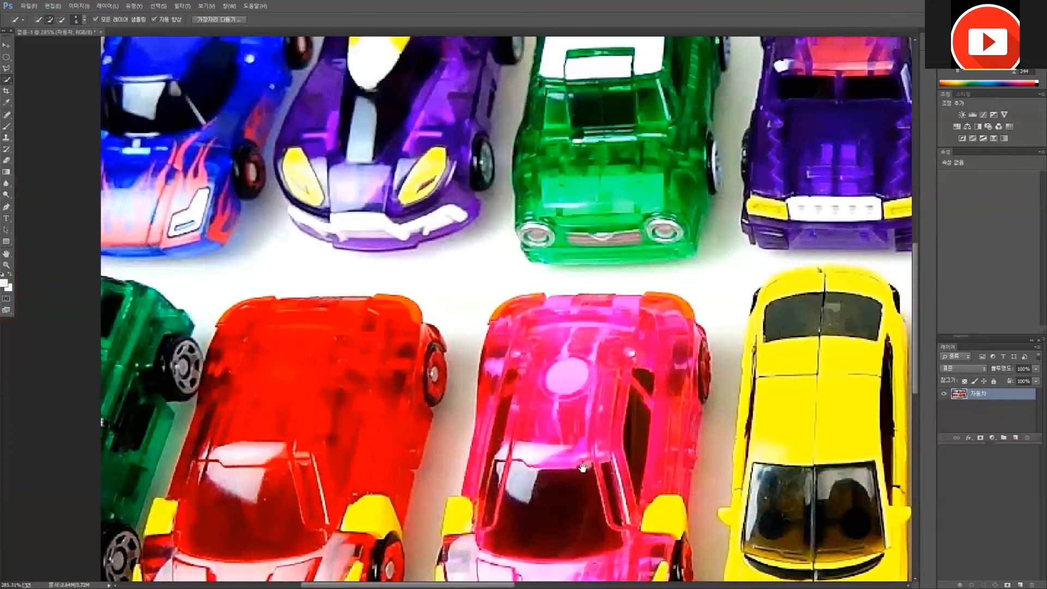
pyautogui.moveTo(725, 391); pyautogui.dragTo(409, 334)
pyautogui.moveTo(847, 418); pyautogui.dragTo(640, 342)
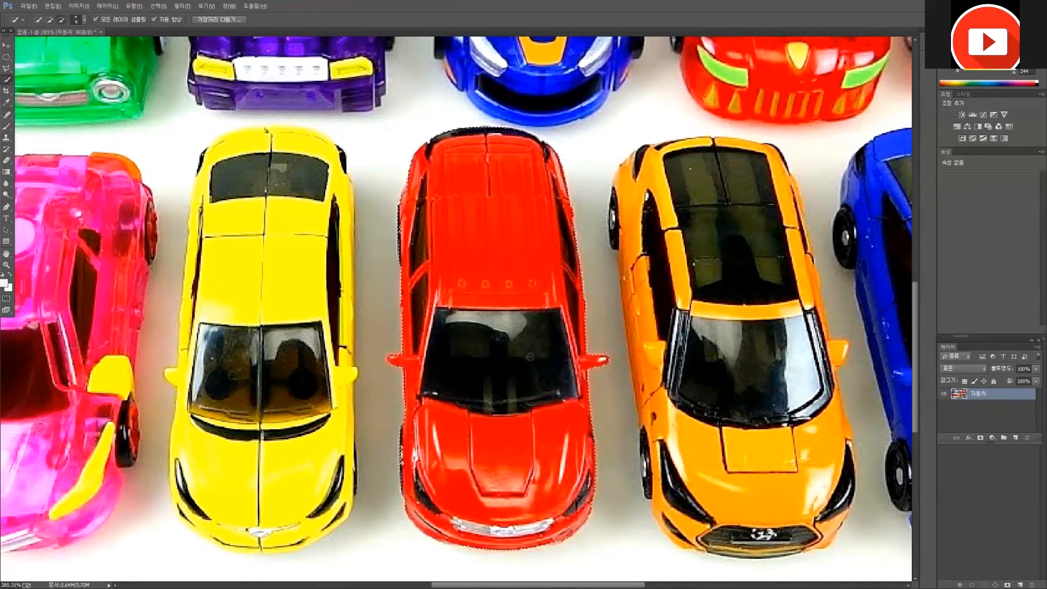
# Step: Open Hue/Saturation for the selected red car and shift its hue in the negative direction until the car is purple
pyautogui.scroll(-4, 550, 358)
pyautogui.scroll(-4, 562, 460)
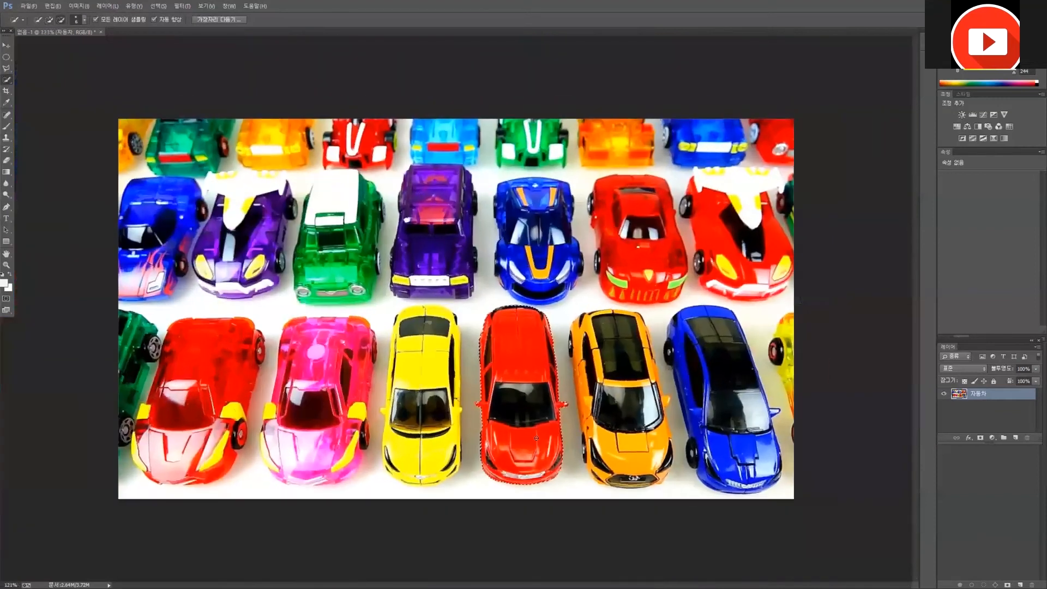
pyautogui.scroll(1, 539, 411)
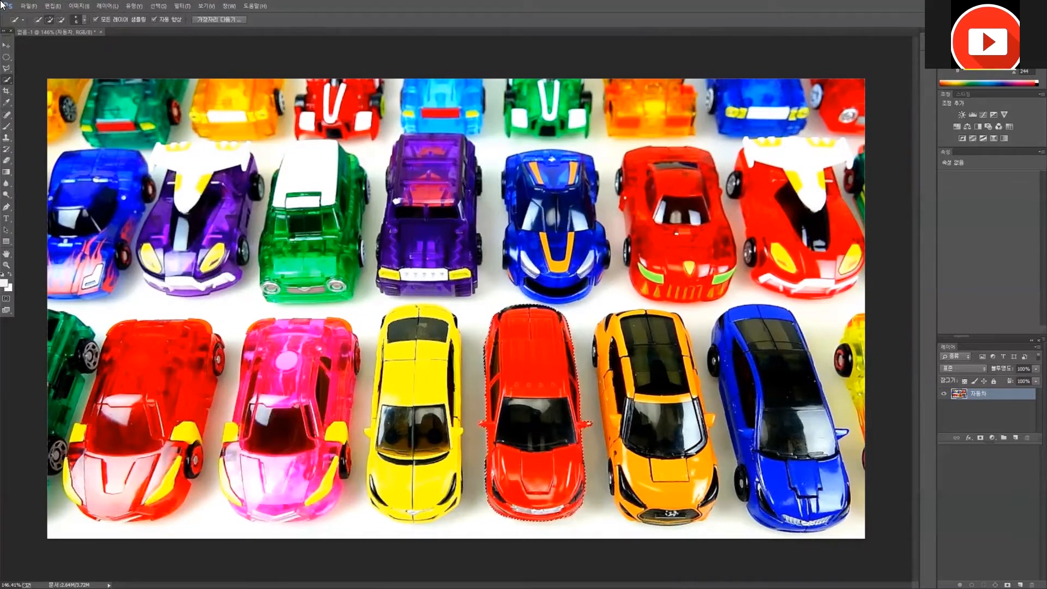
pyautogui.click(79, 6)
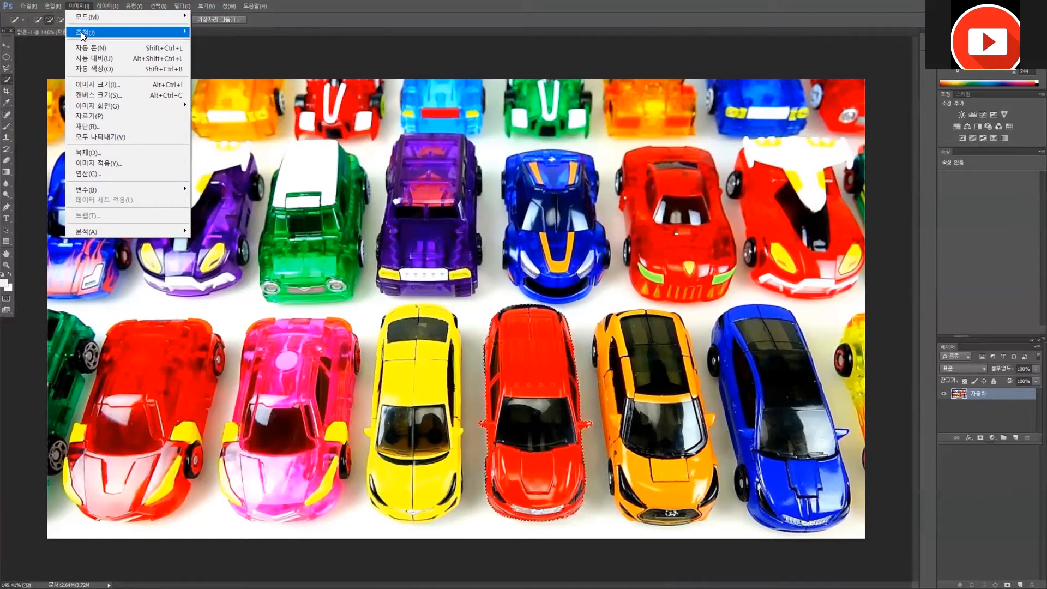
pyautogui.moveTo(175, 35)
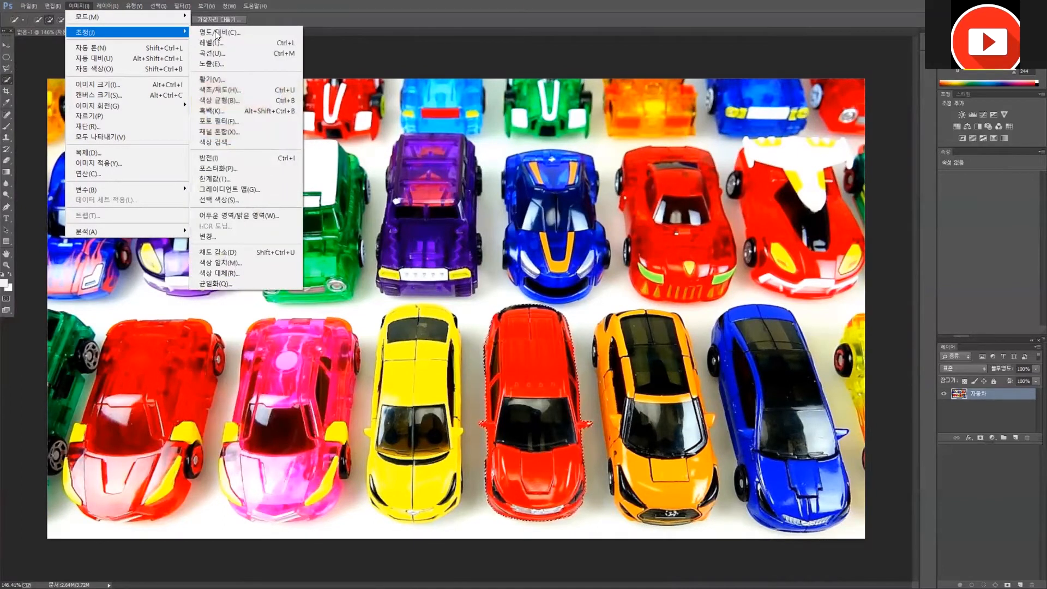
pyautogui.click(251, 90)
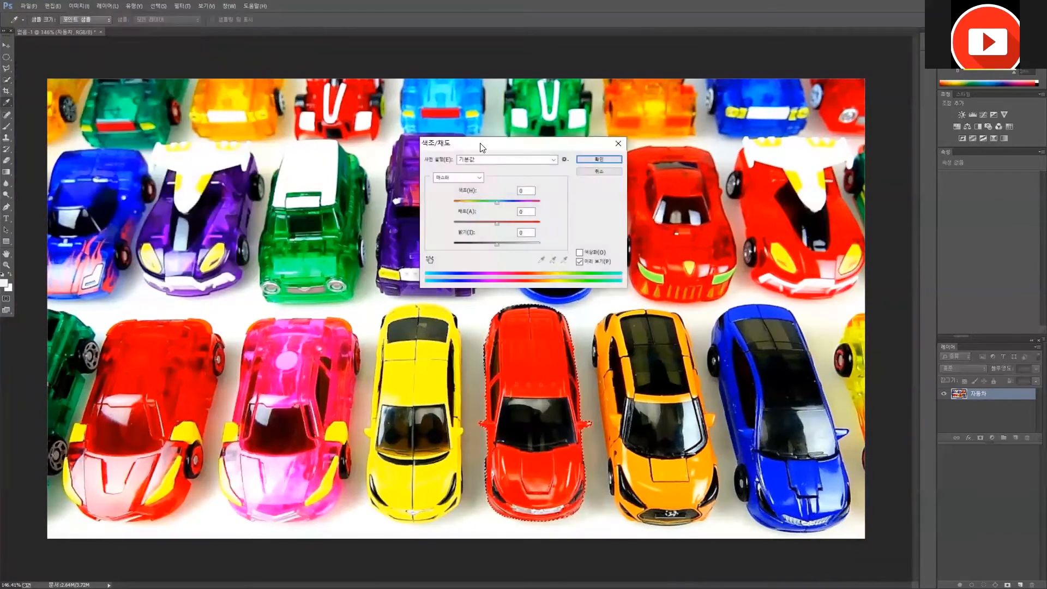
pyautogui.moveTo(528, 143); pyautogui.dragTo(684, 89)
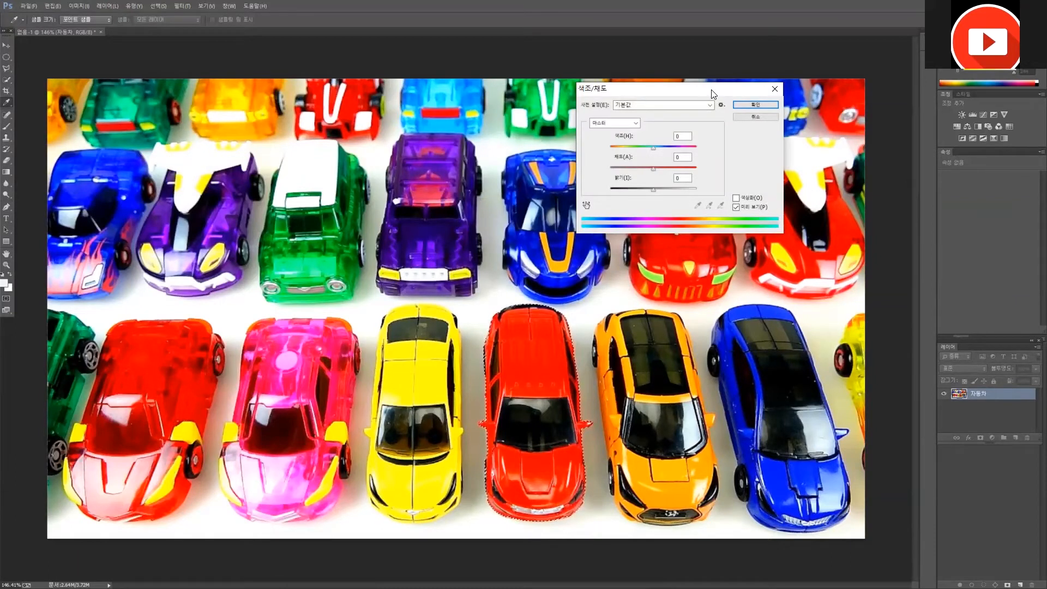
pyautogui.moveTo(711, 88); pyautogui.dragTo(731, 111)
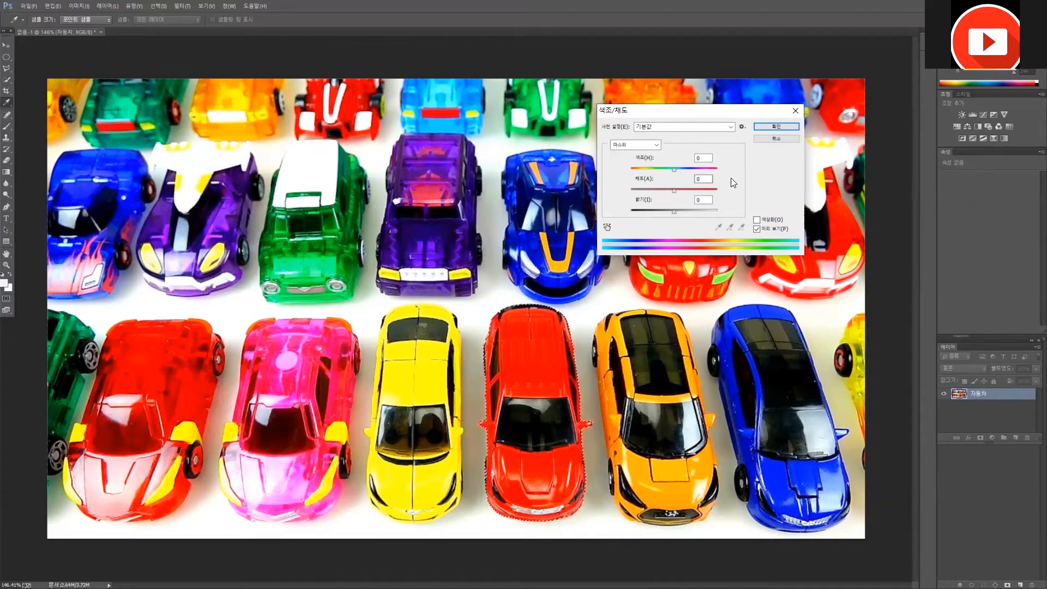
pyautogui.moveTo(673, 171); pyautogui.dragTo(647, 175)
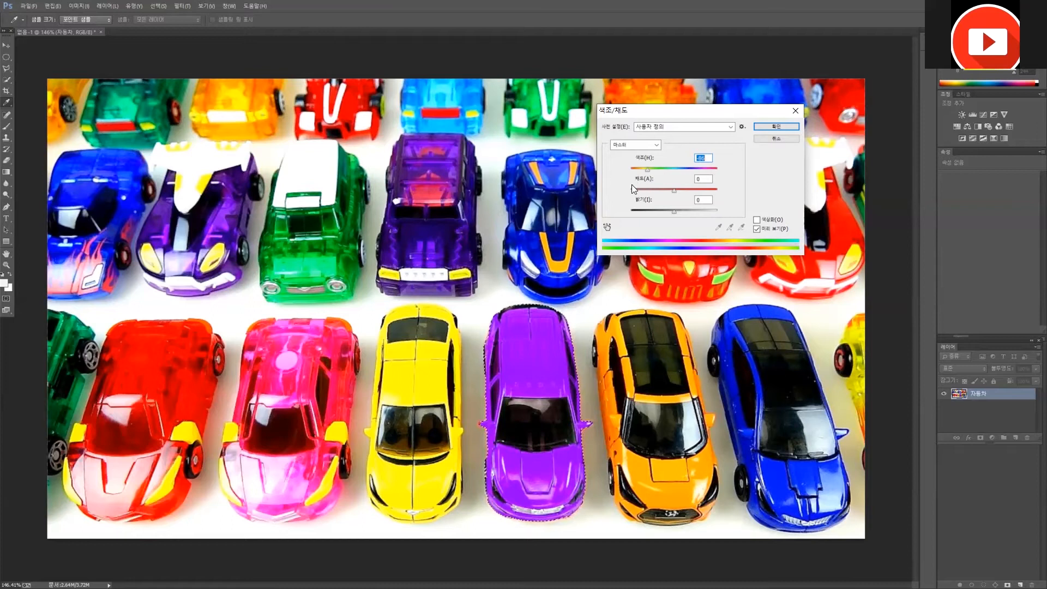
# Step: Try strong saturation on the selected car, reduce it to a slight increase and apply the Hue/Saturation adjustment
pyautogui.moveTo(675, 190)
pyautogui.mouseDown()
pyautogui.moveTo(654, 189)
pyautogui.moveTo(719, 190)
pyautogui.moveTo(634, 209)
pyautogui.moveTo(644, 195)
pyautogui.moveTo(672, 200)
pyautogui.mouseUp()
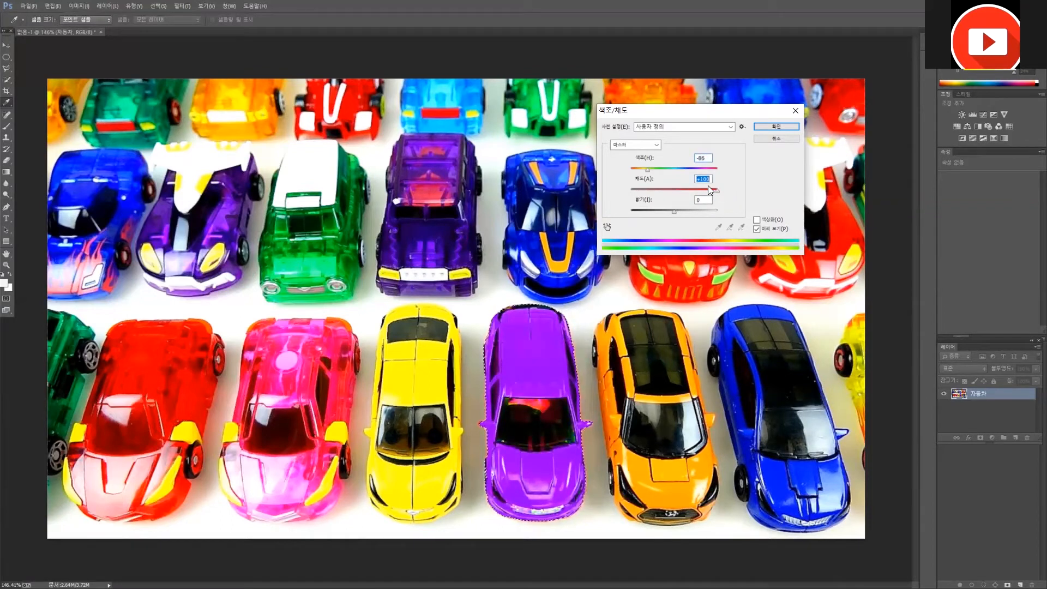
pyautogui.moveTo(708, 190)
pyautogui.mouseDown()
pyautogui.moveTo(659, 197)
pyautogui.moveTo(689, 191)
pyautogui.mouseUp()
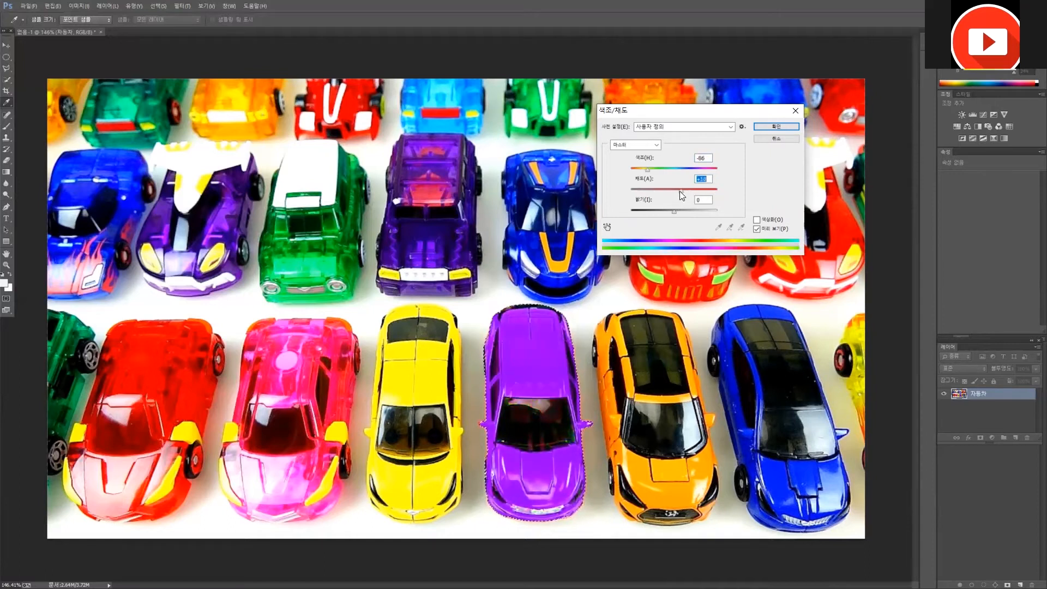
pyautogui.moveTo(680, 191)
pyautogui.mouseDown()
pyautogui.moveTo(663, 186)
pyautogui.moveTo(681, 190)
pyautogui.mouseUp()
pyautogui.click(776, 126)
# Step: Check the recolored purple car against the whole image, and clear the selection around it
pyautogui.scroll(-8, 590, 394)
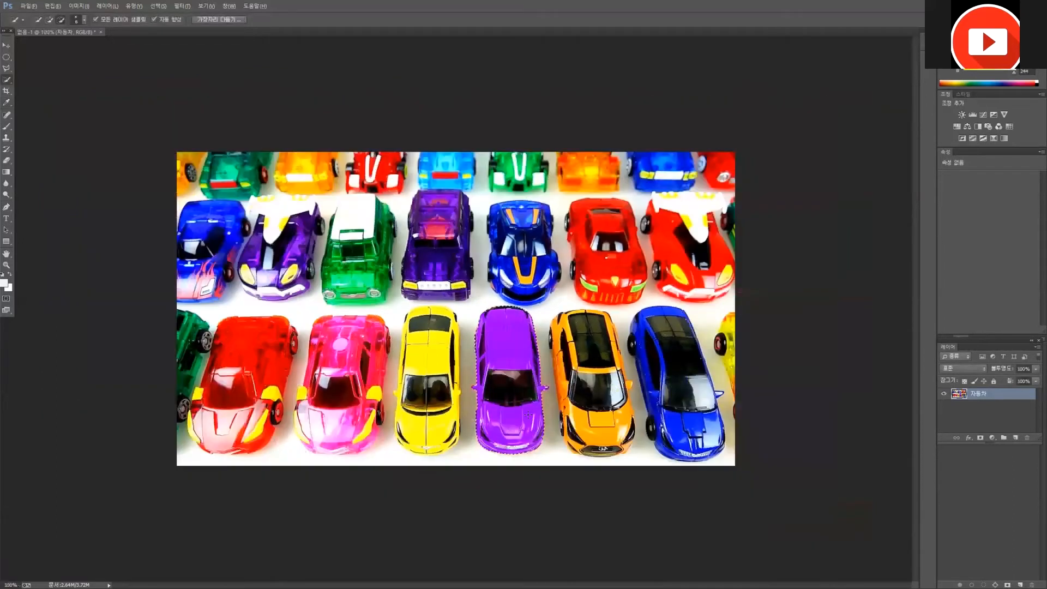
pyautogui.scroll(5, 517, 388)
pyautogui.scroll(-3, 517, 387)
pyautogui.scroll(3, 467, 381)
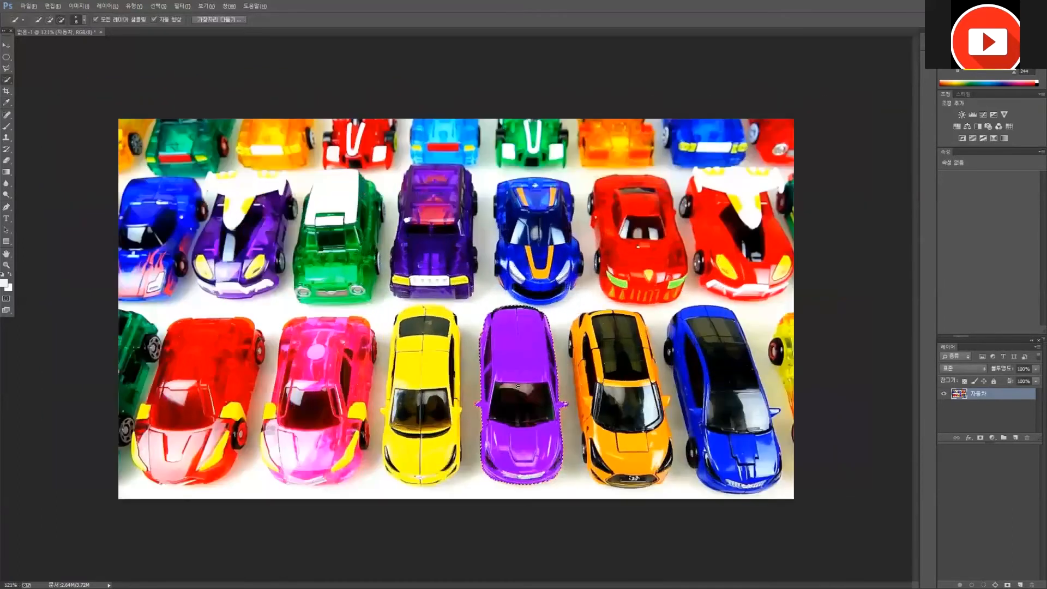
pyautogui.scroll(-2, 467, 382)
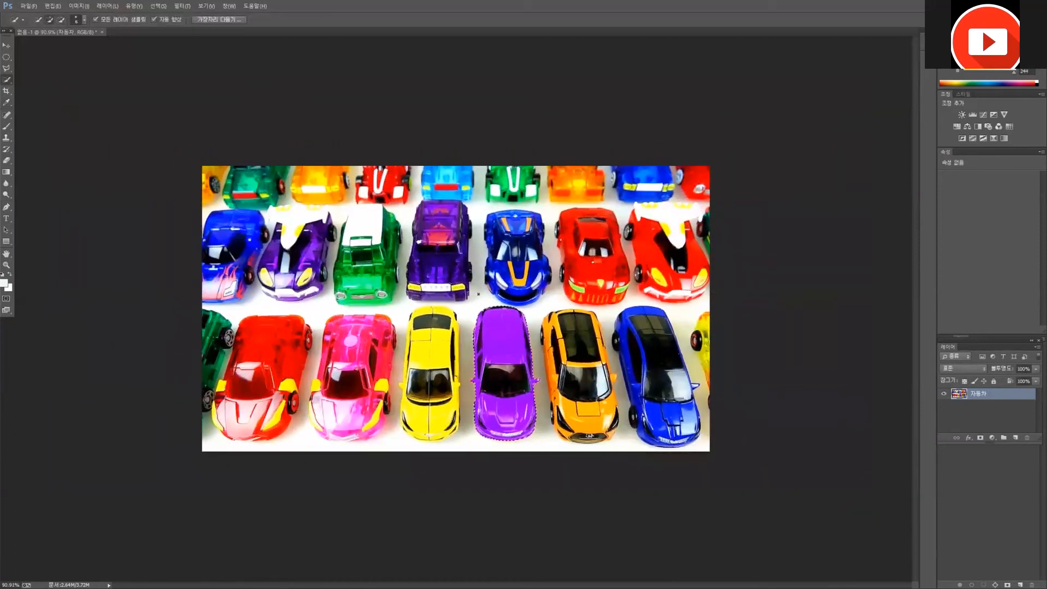
pyautogui.scroll(2, 472, 345)
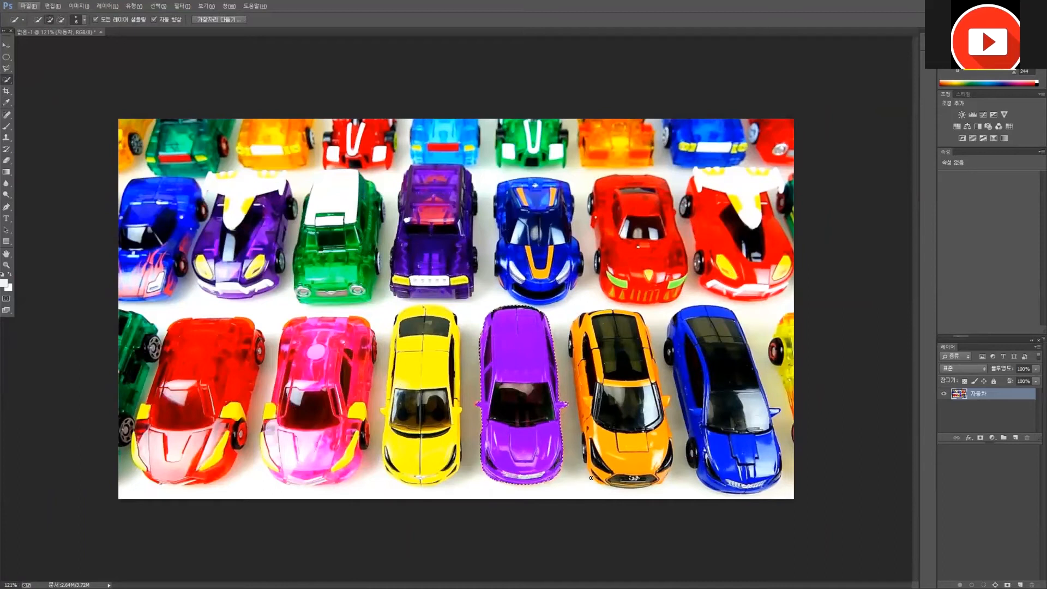
pyautogui.scroll(2, 456, 309)
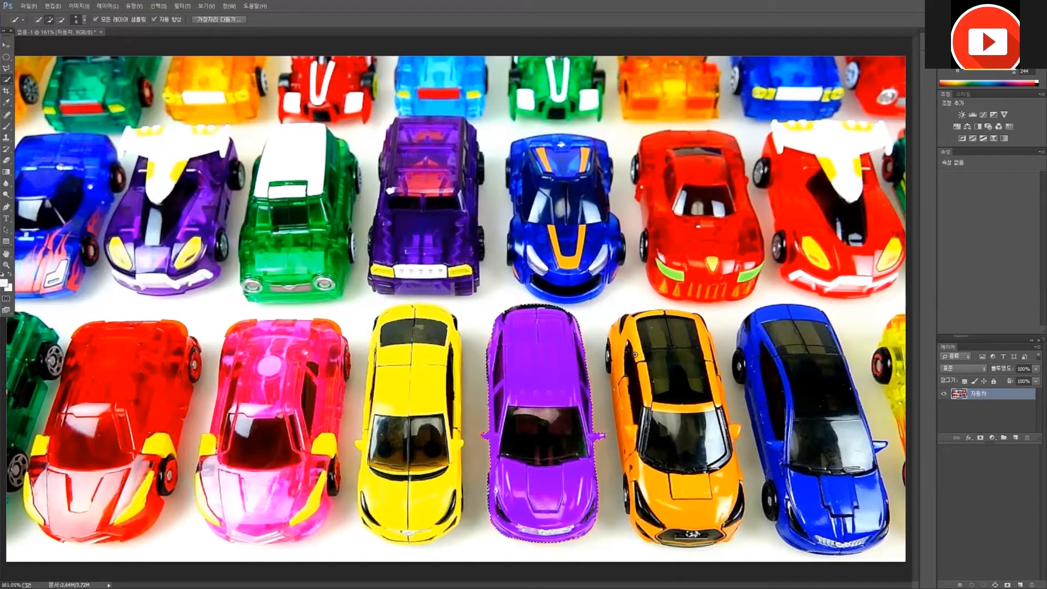
pyautogui.hotkey('ctrl', 'd')
# Step: Switch to the Move tool and examine the purple car among the other cars at different zoom levels
pyautogui.scroll(-4, 605, 359)
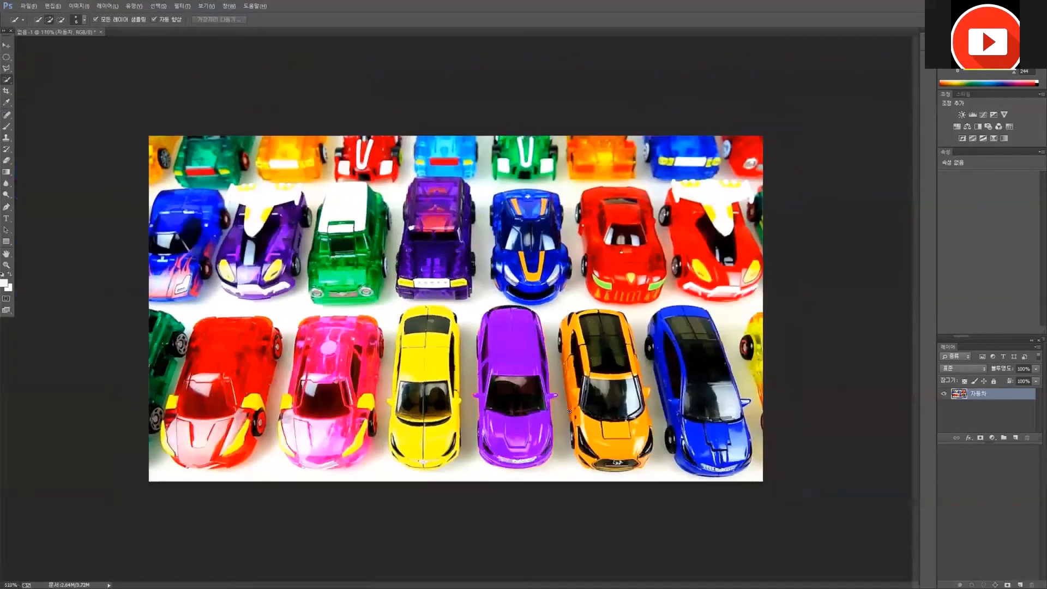
pyautogui.scroll(4, 558, 470)
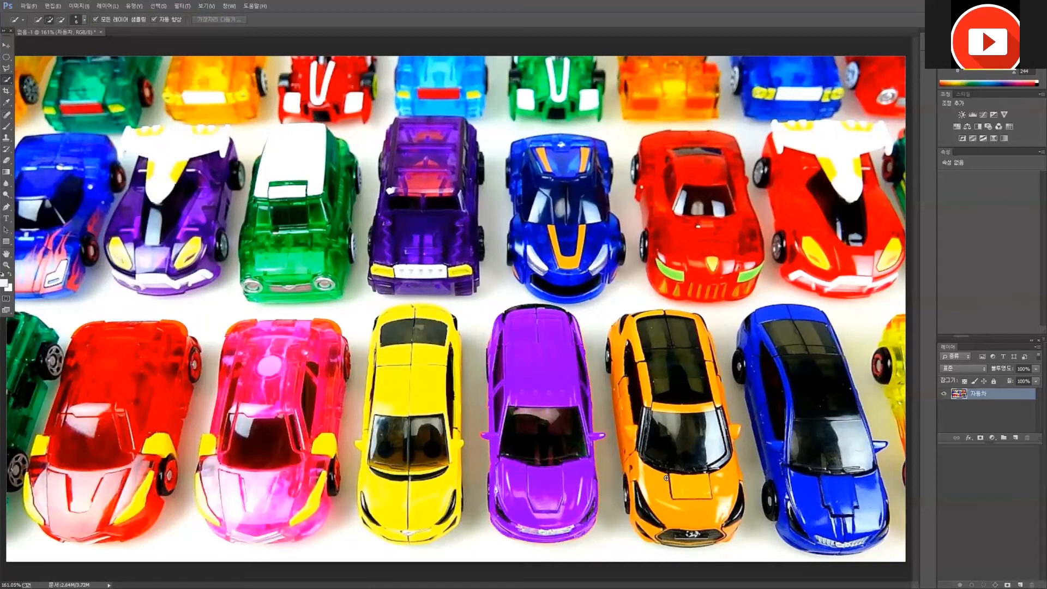
pyautogui.hotkey('ctrl', '1')
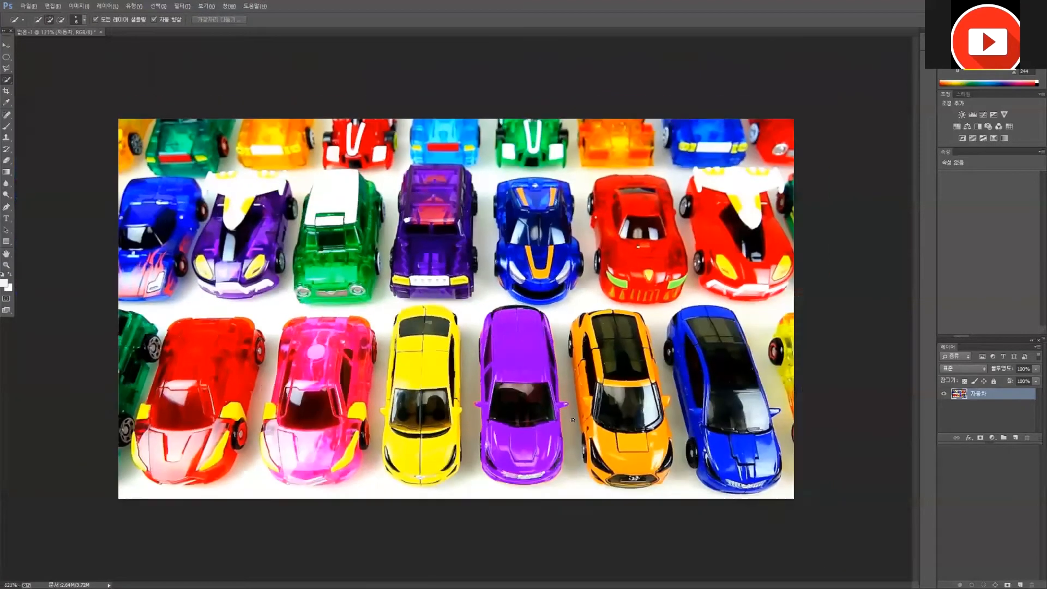
pyautogui.hotkey('ctrl', '+')
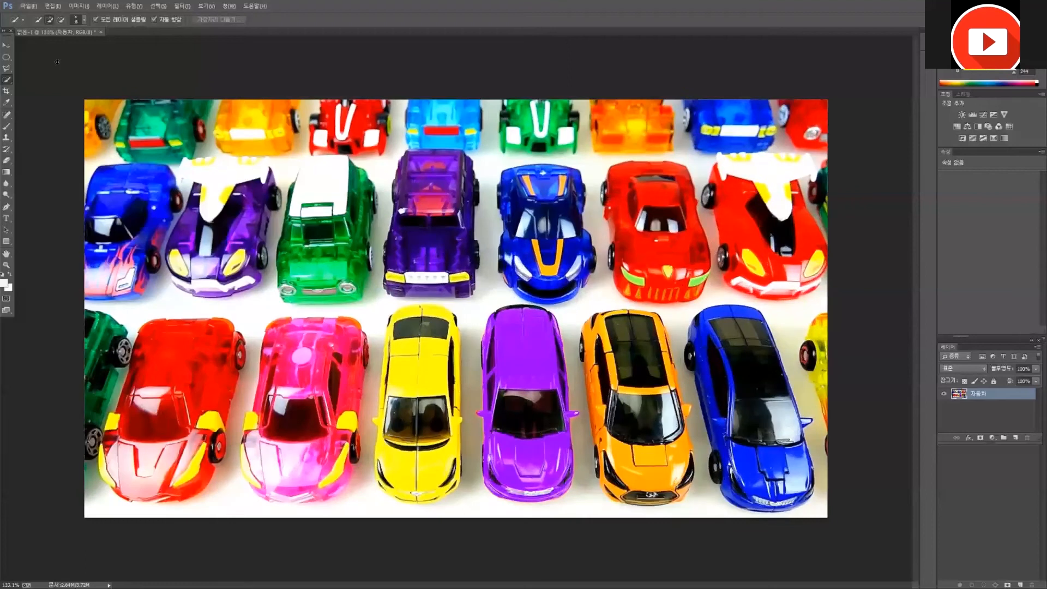
pyautogui.click(6, 45)
pyautogui.hotkey('ctrl', '-')
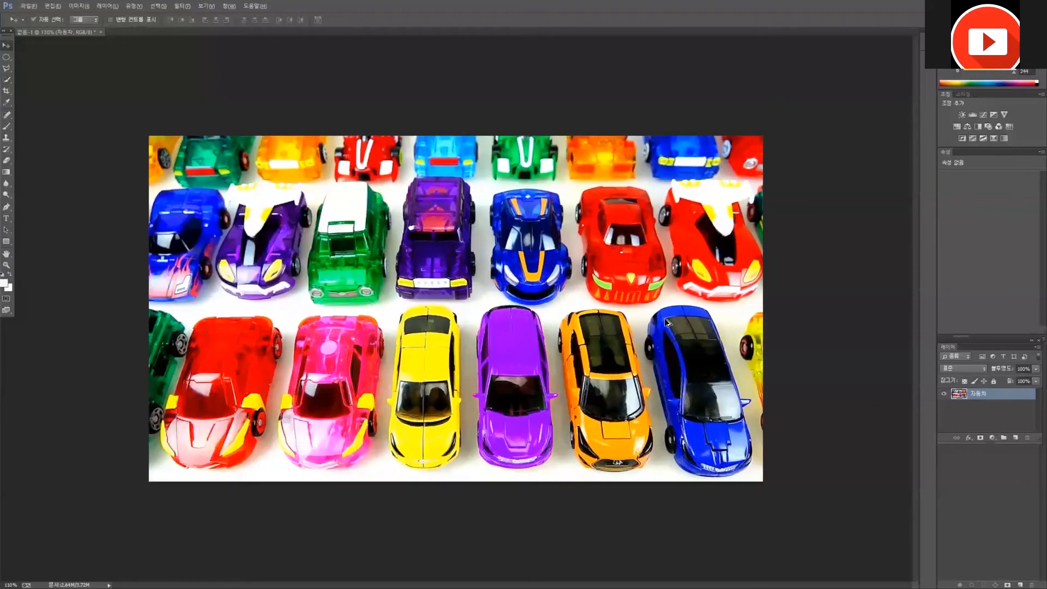
pyautogui.hotkey('ctrl', '+')
pyautogui.hotkey('ctrl', '+')
pyautogui.hotkey('ctrl', '+')
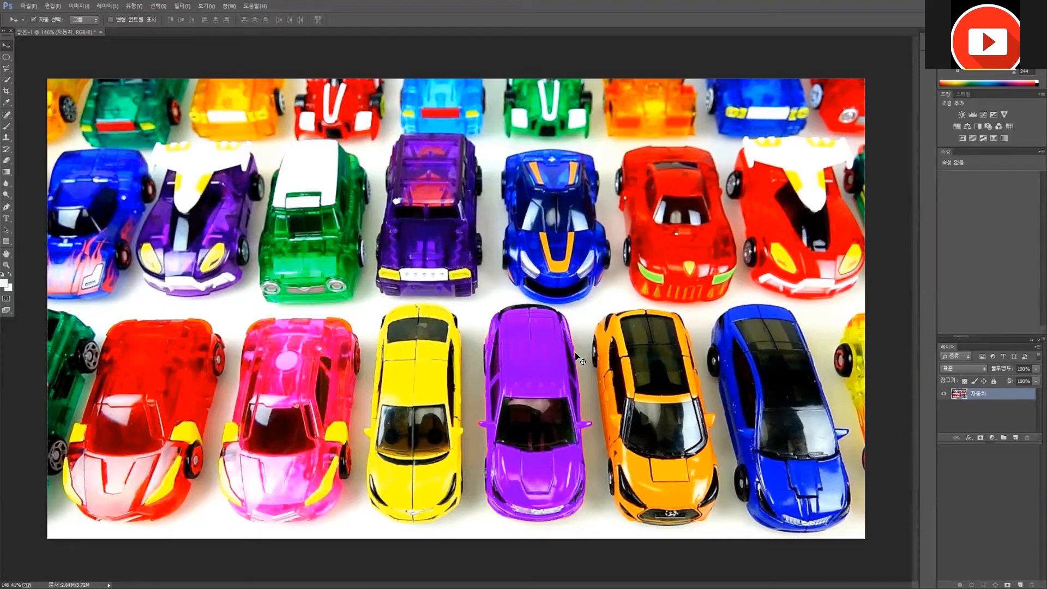
pyautogui.scroll(-3, 559, 368)
pyautogui.scroll(2, 599, 377)
pyautogui.scroll(1, 611, 377)
pyautogui.scroll(-1, 597, 358)
pyautogui.scroll(2, 664, 384)
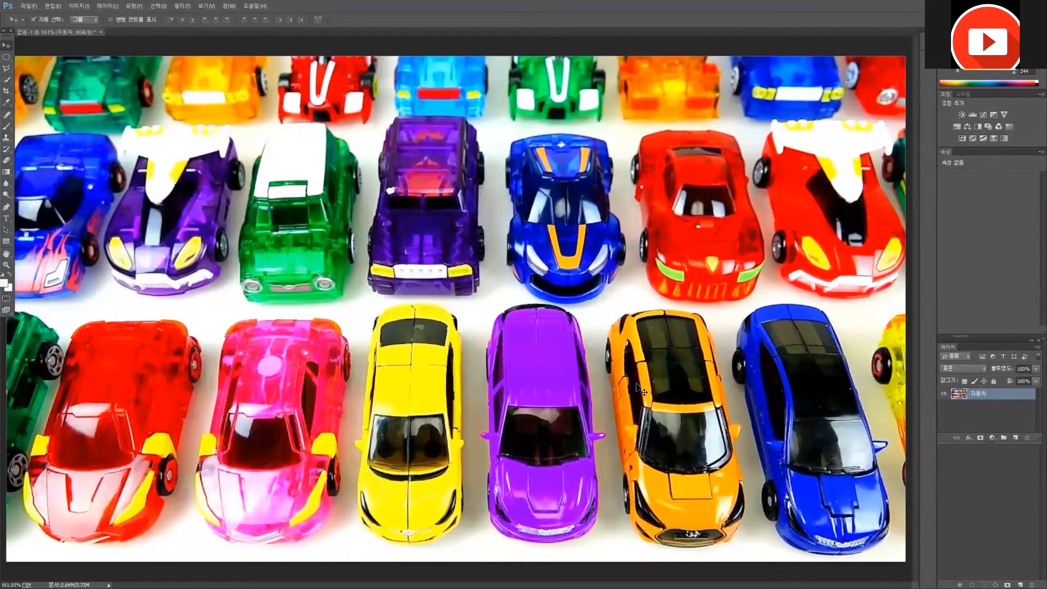
# Step: Undo the deselection and the color change, toggle the car between red and purple to compare, and clear the selection again
pyautogui.hotkey('ctrl', 'z')
pyautogui.hotkey('ctrl', 'z')
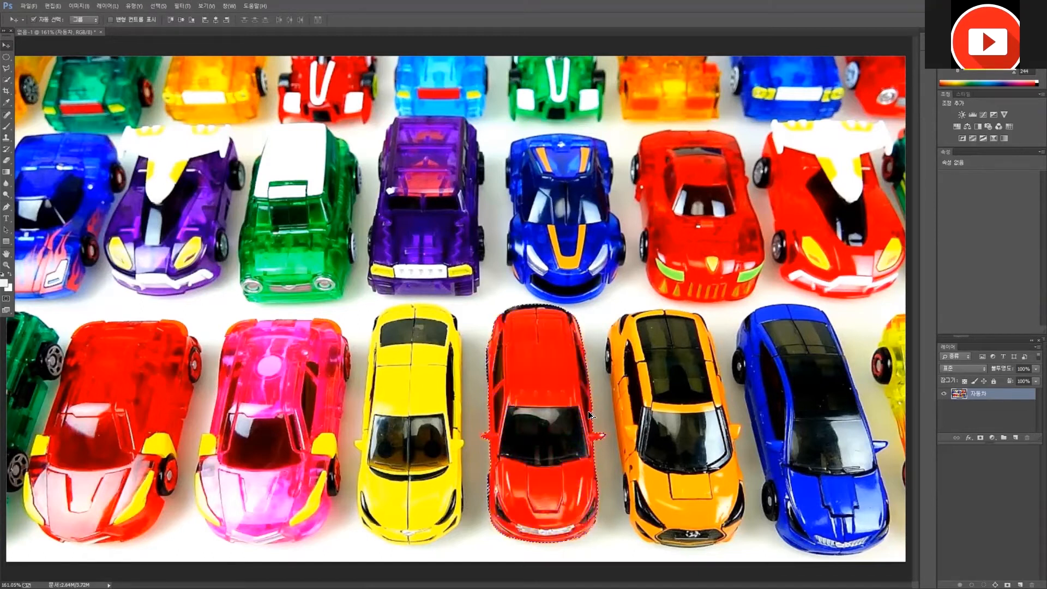
pyautogui.hotkey('ctrl', 'z')
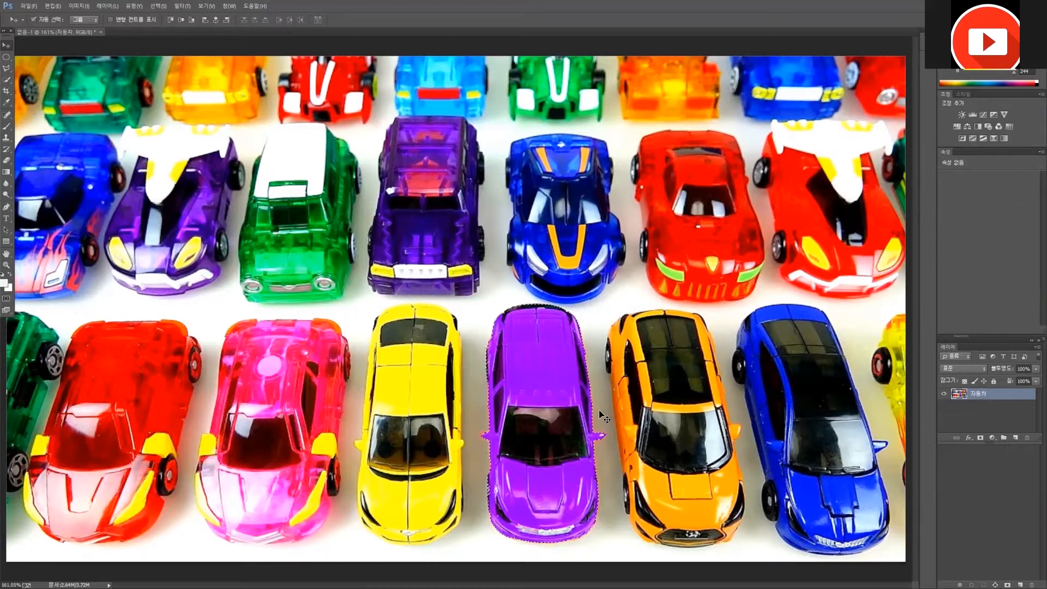
pyautogui.hotkey('ctrl', 'z')
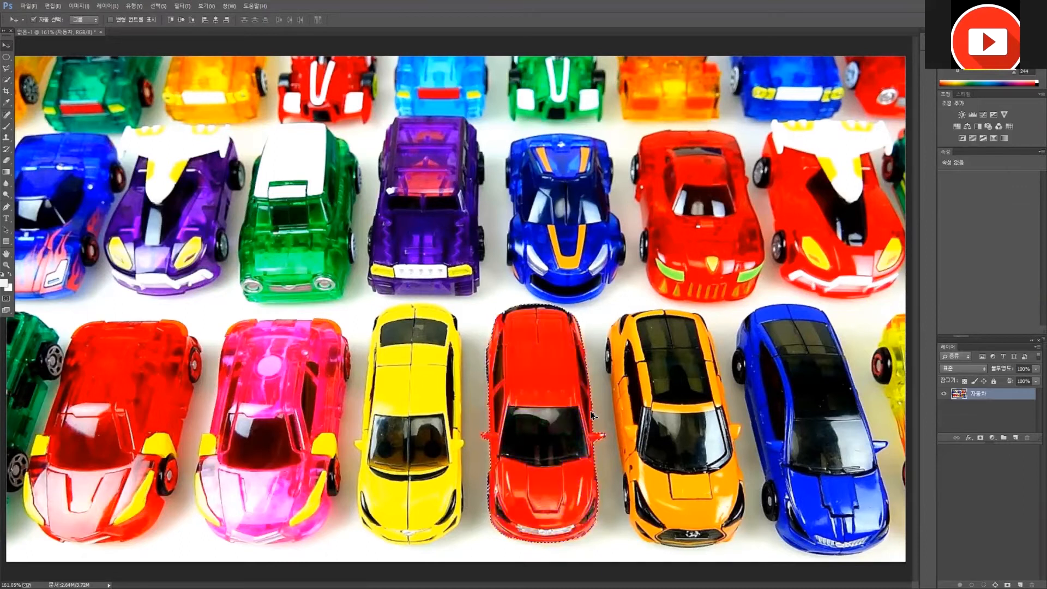
pyautogui.hotkey('ctrl', 'z')
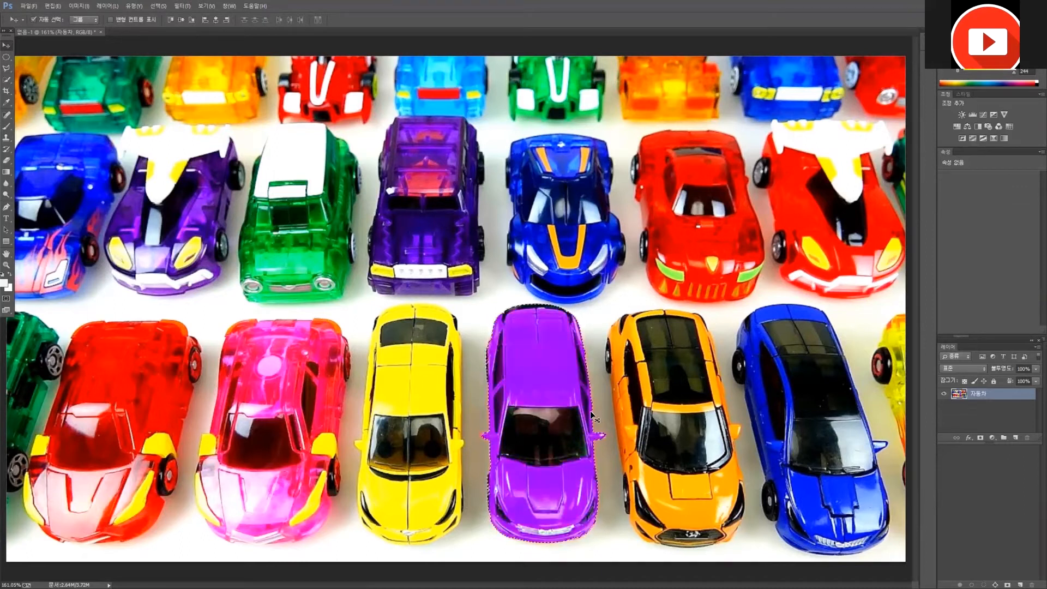
pyautogui.hotkey('ctrl', 'z')
pyautogui.hotkey('ctrl', 'z')
pyautogui.hotkey('ctrl', 'd')
pyautogui.hotkey('ctrl', '1')
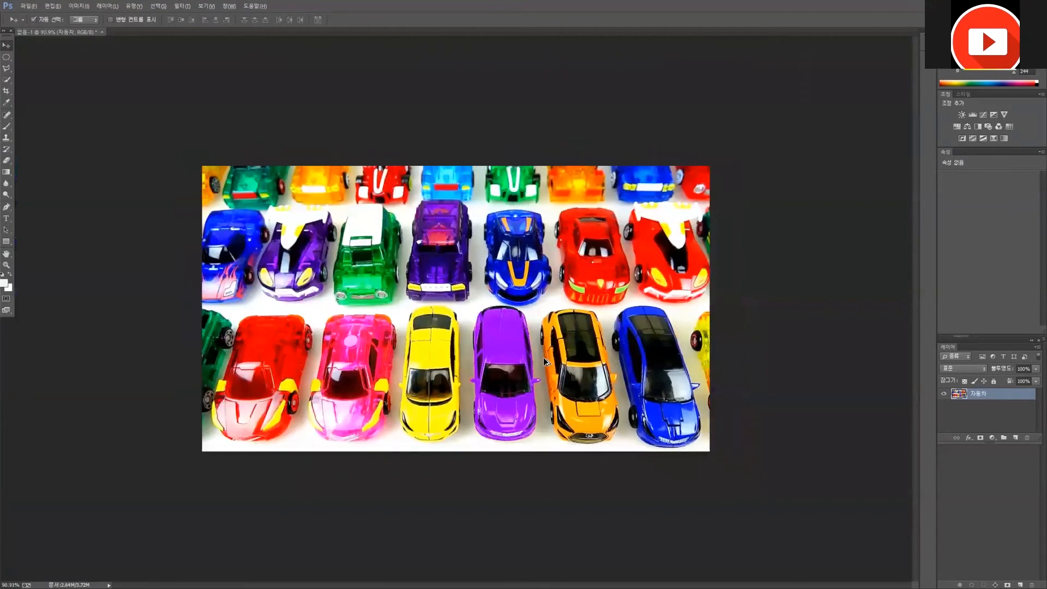
pyautogui.scroll(5, 647, 386)
pyautogui.scroll(-4, 636, 373)
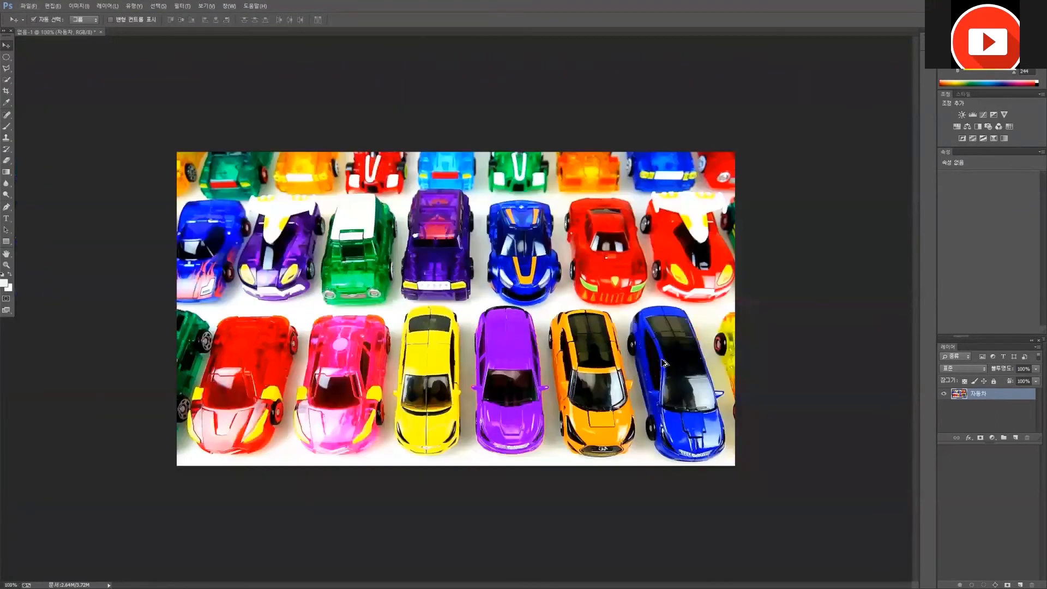
pyautogui.scroll(3, 635, 373)
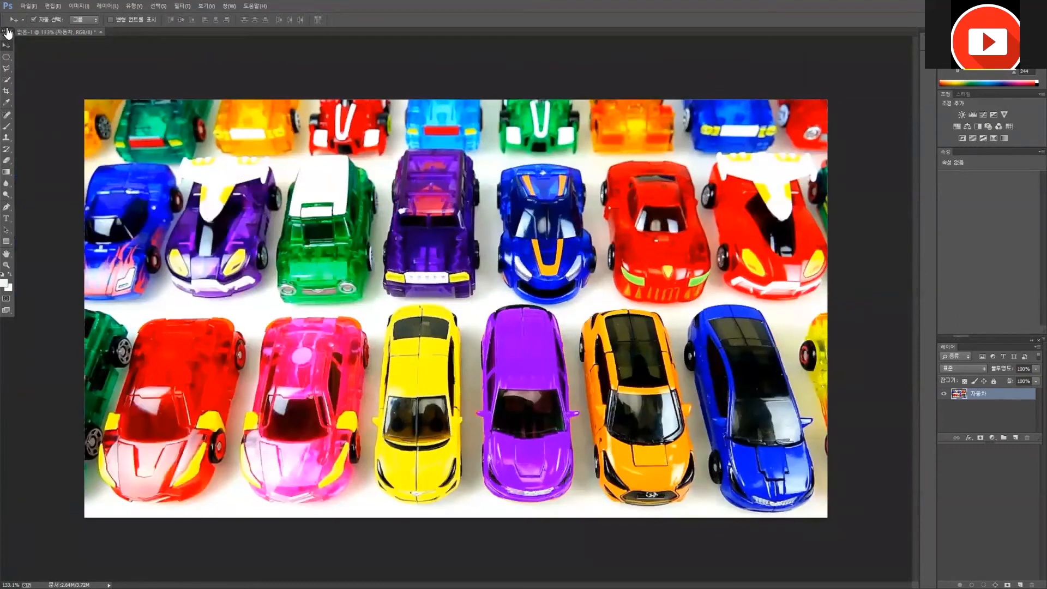
pyautogui.click(745, 61)
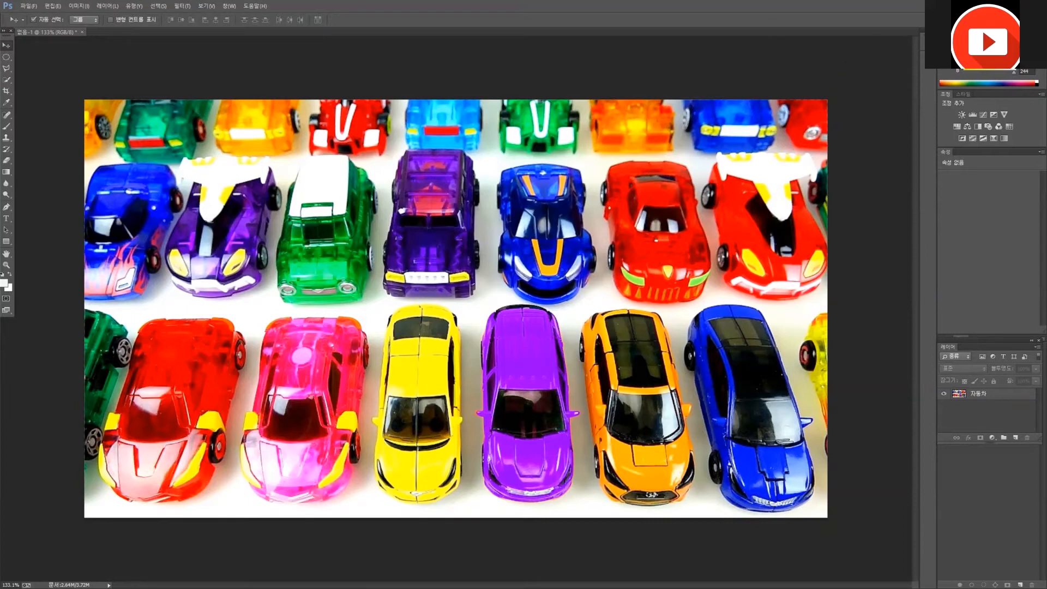
# Step: Widen the document area slightly, open the History panel and lengthen it to make room for more recorded states
pyautogui.moveTo(929, 36); pyautogui.dragTo(933, 36)
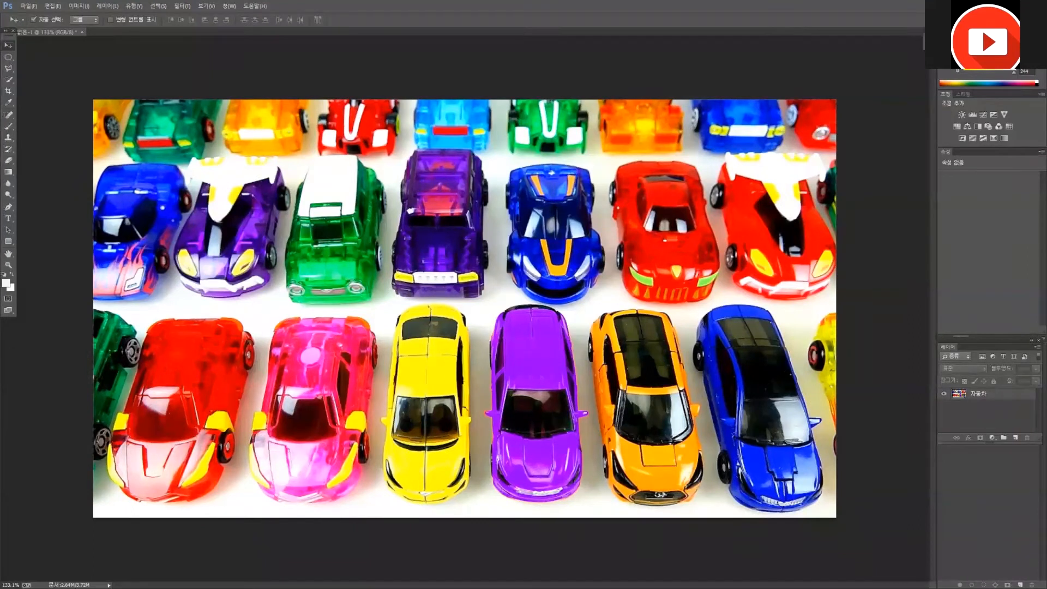
pyautogui.click(929, 42)
pyautogui.moveTo(874, 94); pyautogui.dragTo(858, 337)
pyautogui.click(930, 42)
pyautogui.click(930, 42)
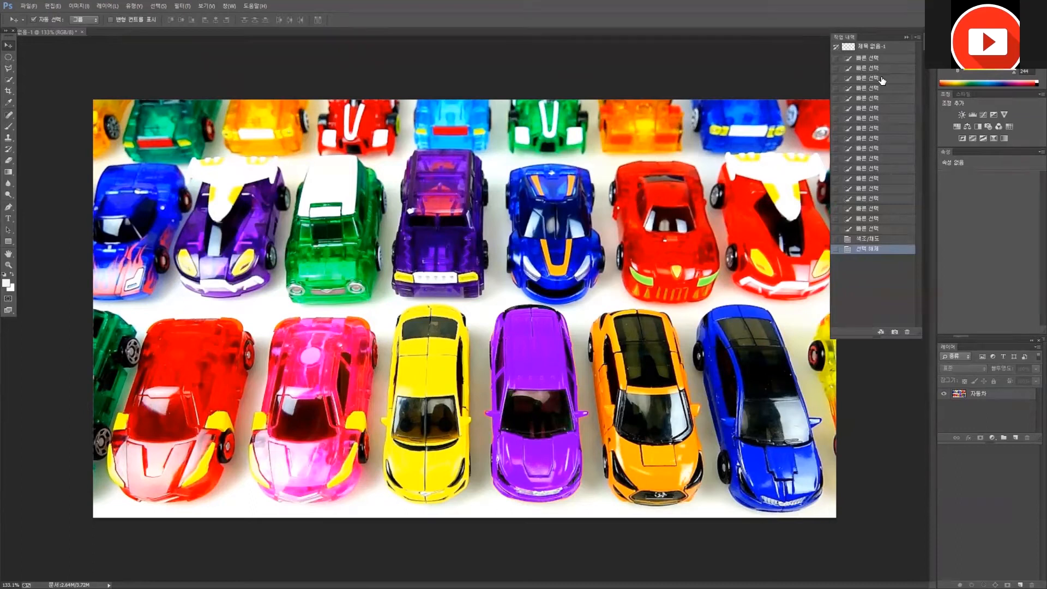
pyautogui.click(227, 7)
pyautogui.moveTo(879, 359); pyautogui.dragTo(887, 389)
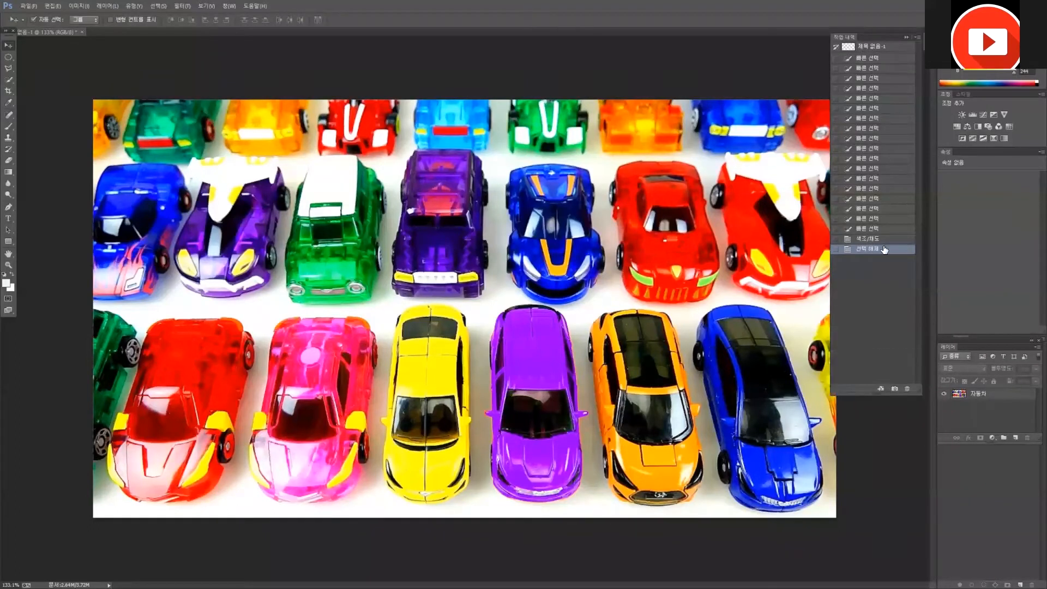
# Step: Step back through the recorded history in stages to the earliest Quick Selection state in the list
pyautogui.click(871, 148)
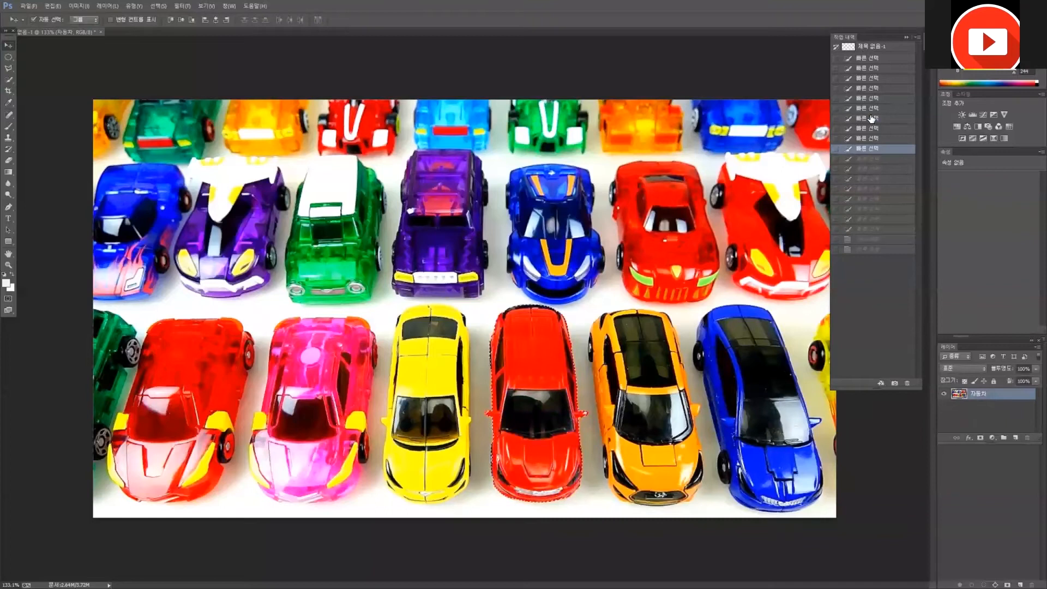
pyautogui.click(870, 99)
pyautogui.click(875, 59)
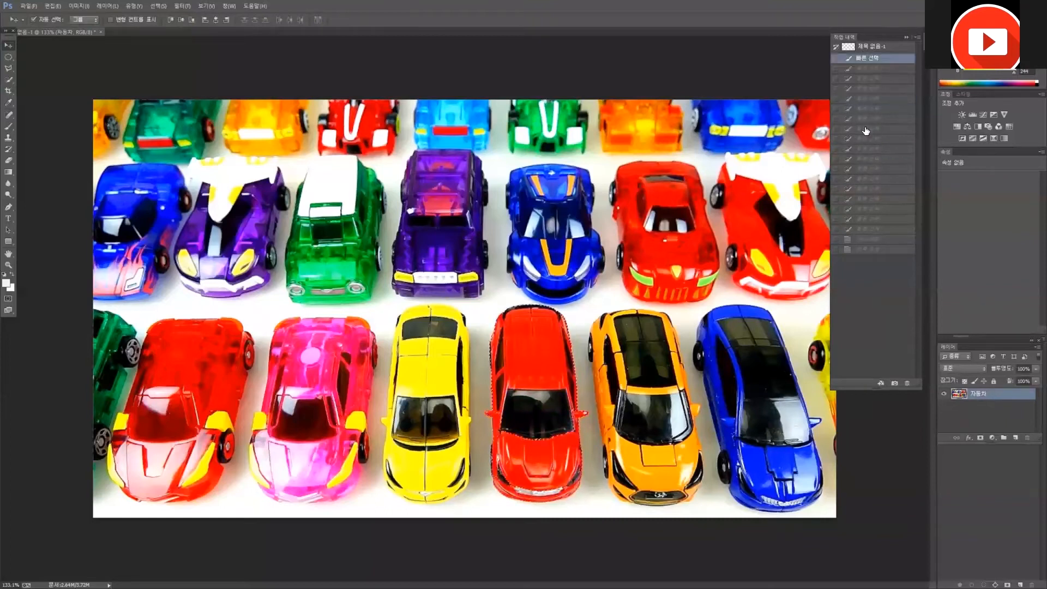
# Step: Compare the Quick Selection, Hue/Saturation and Deselect history states, return to the latest Deselect state, and collapse the History panel
pyautogui.click(874, 180)
pyautogui.click(887, 108)
pyautogui.click(879, 229)
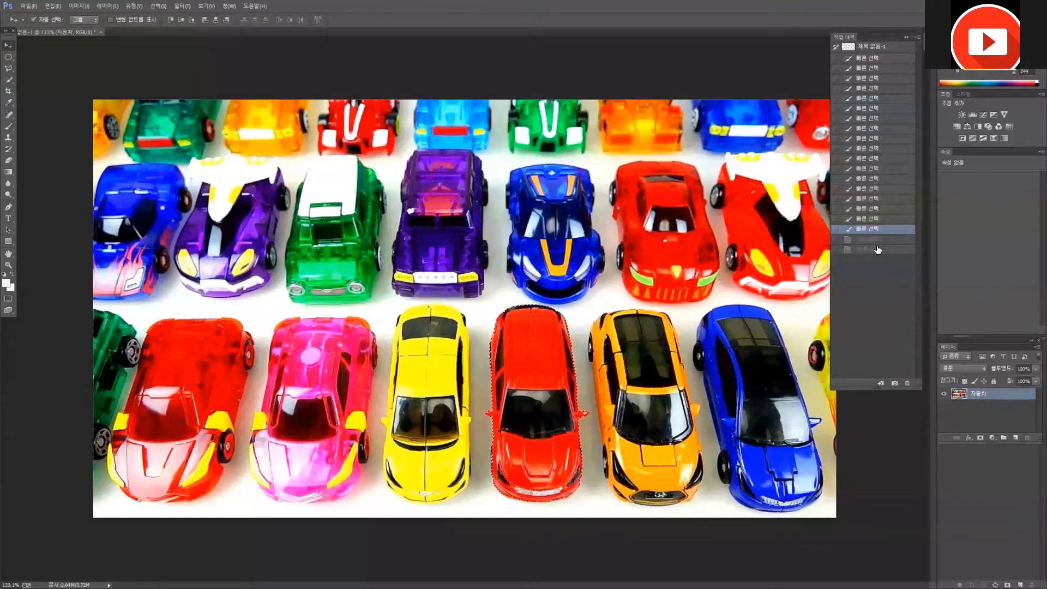
pyautogui.click(872, 250)
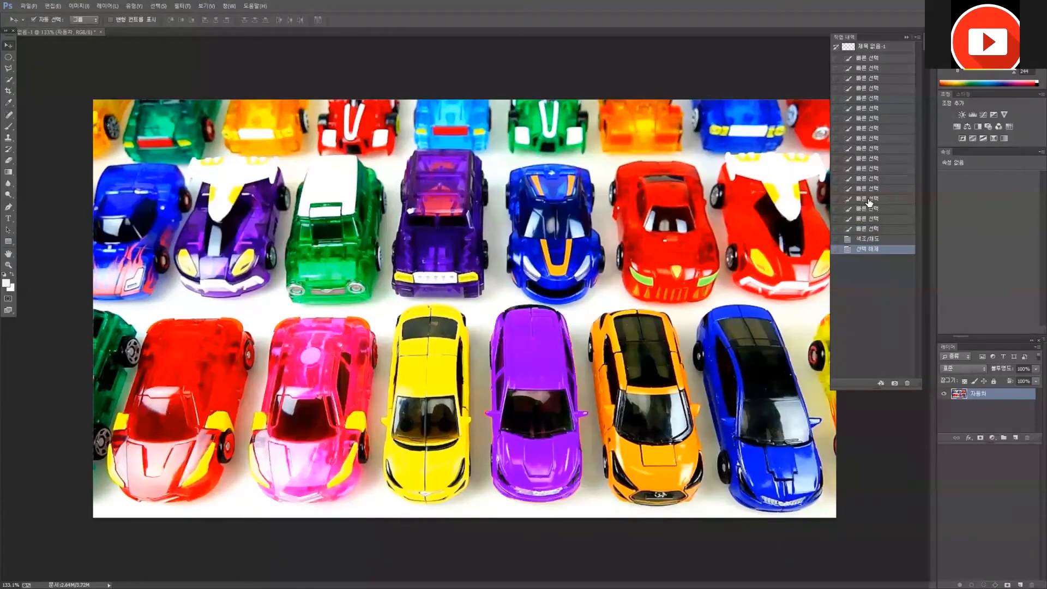
pyautogui.click(869, 202)
pyautogui.click(872, 251)
pyautogui.click(873, 239)
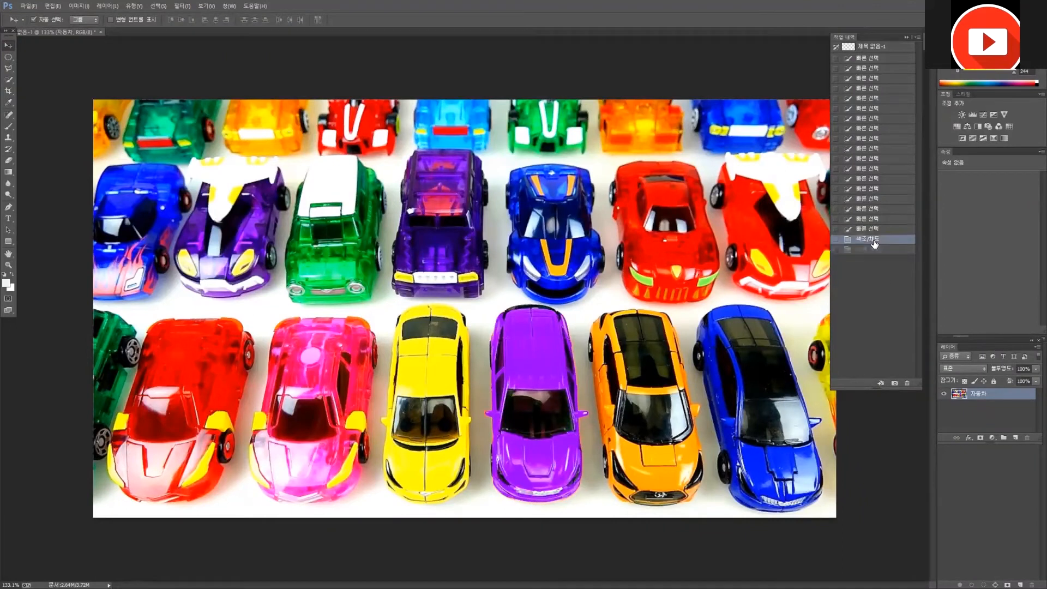
pyautogui.click(871, 249)
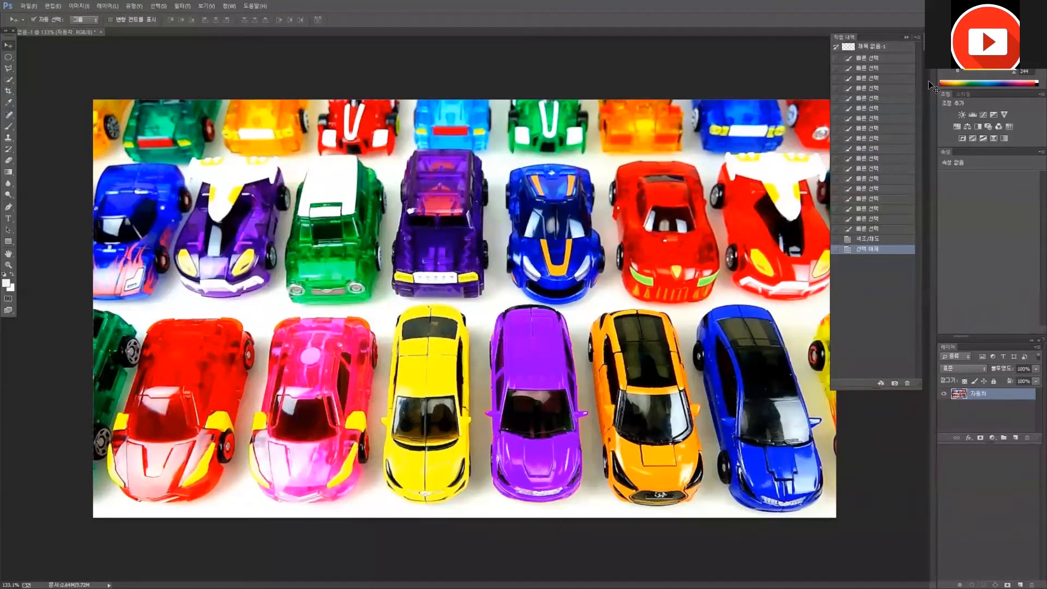
pyautogui.click(907, 37)
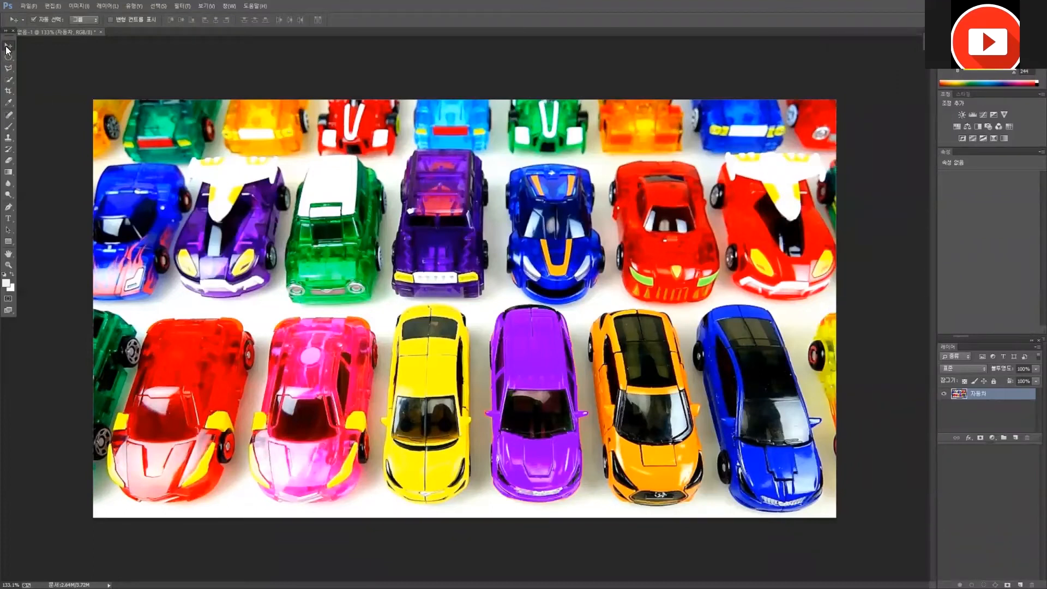
# Step: Examine the purple car among the other cars at different zoom levels and with the image layer hidden and shown
pyautogui.scroll(-3, 567, 305)
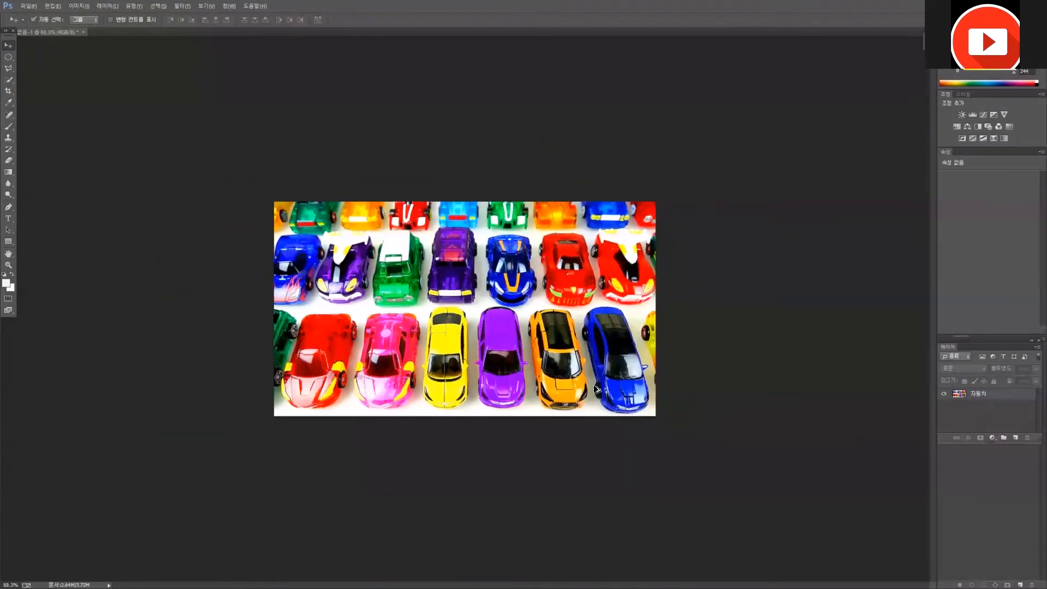
pyautogui.scroll(3, 597, 389)
pyautogui.scroll(-3, 551, 392)
pyautogui.scroll(3, 545, 394)
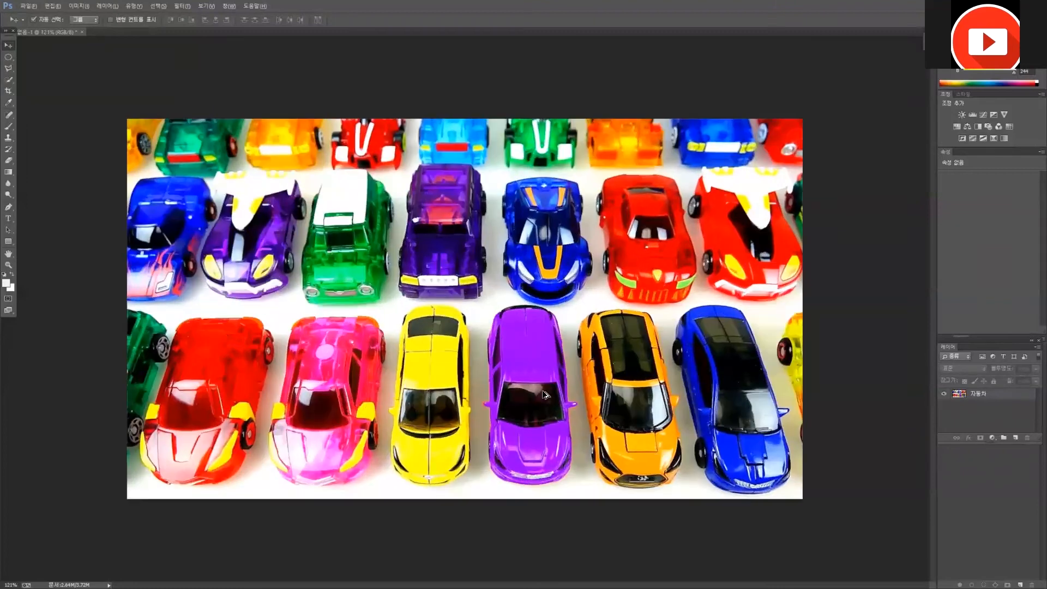
pyautogui.scroll(-2, 540, 395)
pyautogui.scroll(2, 526, 396)
pyautogui.click(942, 393)
pyautogui.click(943, 394)
pyautogui.scroll(-2, 604, 364)
pyautogui.scroll(2, 591, 377)
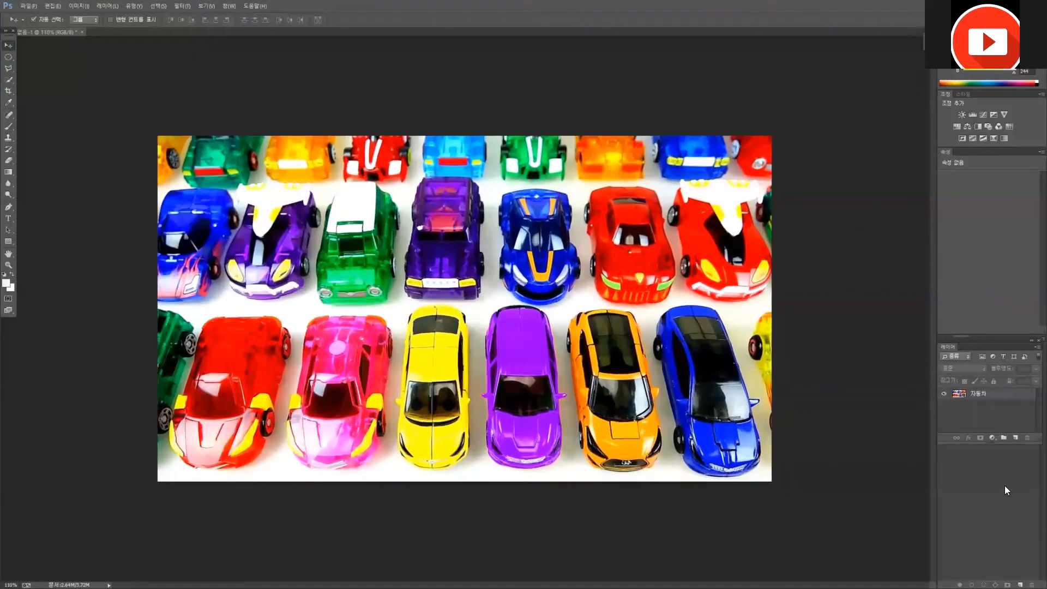
# Step: Select the 자동차 layer and lengthen the Layers panel to make room for more layers
pyautogui.click(991, 397)
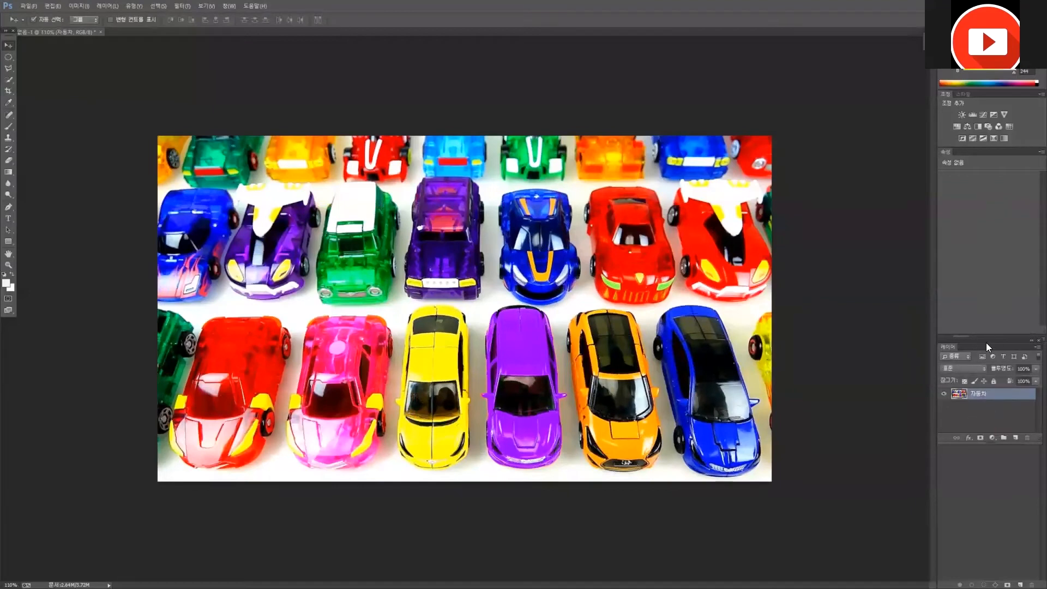
pyautogui.moveTo(985, 335)
pyautogui.mouseDown()
pyautogui.moveTo(984, 293)
pyautogui.moveTo(990, 331)
pyautogui.mouseUp()
pyautogui.moveTo(991, 444); pyautogui.dragTo(986, 566)
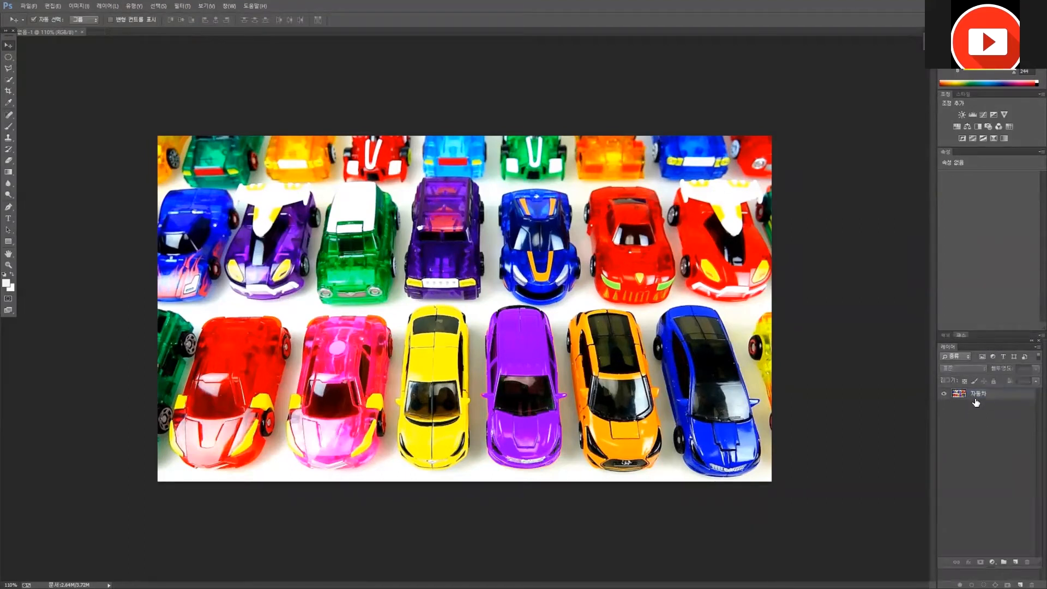
# Step: Hide and show the 자동차 layer several times to check its effect on the canvas, leaving it visible and unselected
pyautogui.click(943, 393)
pyautogui.click(943, 394)
pyautogui.click(944, 393)
pyautogui.click(944, 393)
pyautogui.click(944, 394)
pyautogui.click(944, 394)
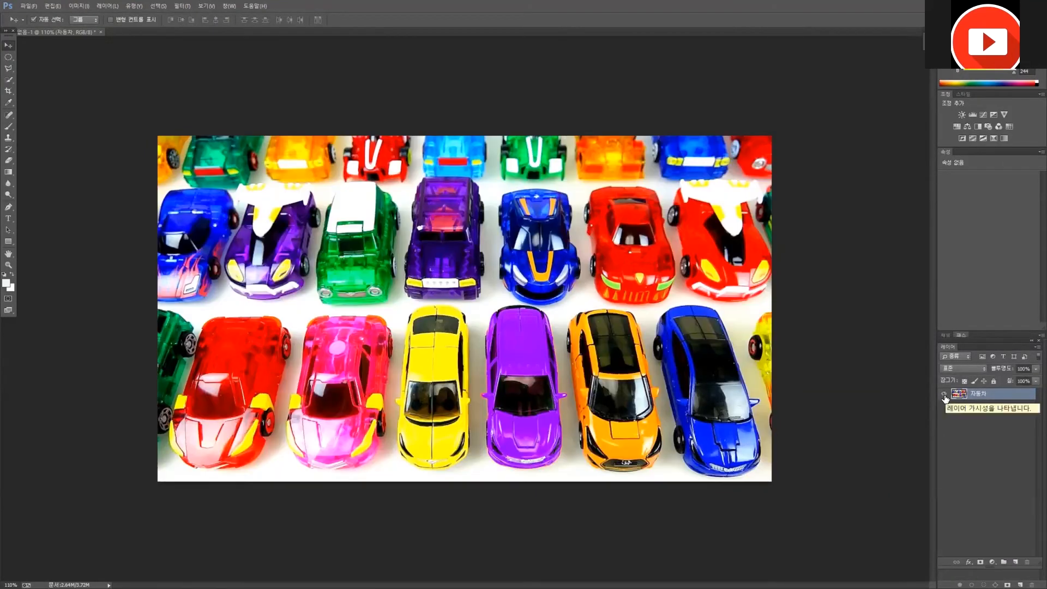
pyautogui.click(943, 393)
pyautogui.click(943, 394)
pyautogui.click(991, 434)
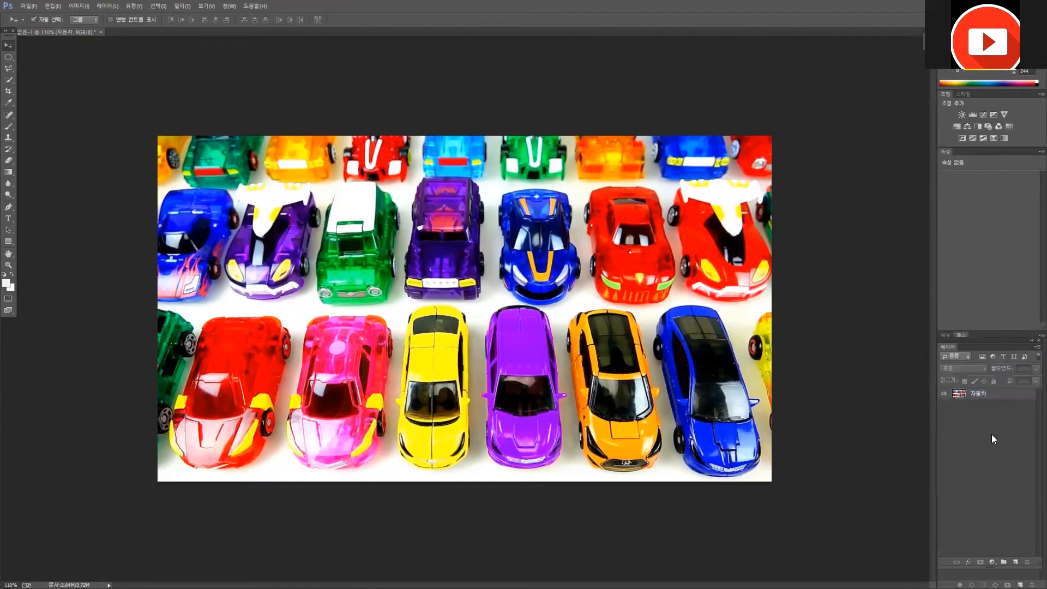
pyautogui.click(943, 393)
pyautogui.click(944, 394)
# Step: Select and deselect the 자동차 layer in turn to compare which layer settings are available
pyautogui.click(999, 398)
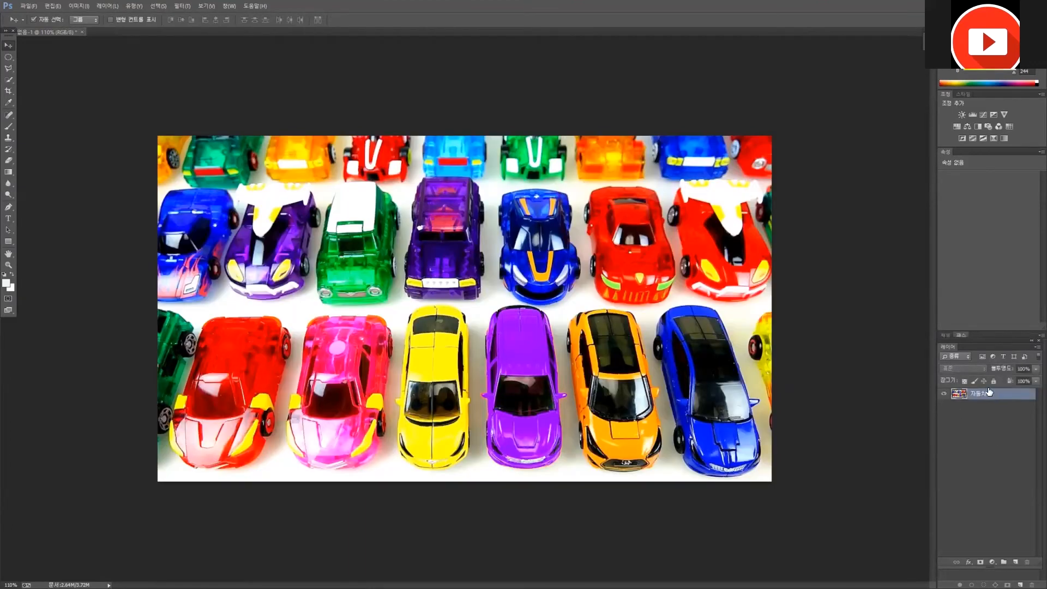
pyautogui.click(993, 382)
pyautogui.click(993, 382)
pyautogui.click(996, 413)
pyautogui.click(1009, 401)
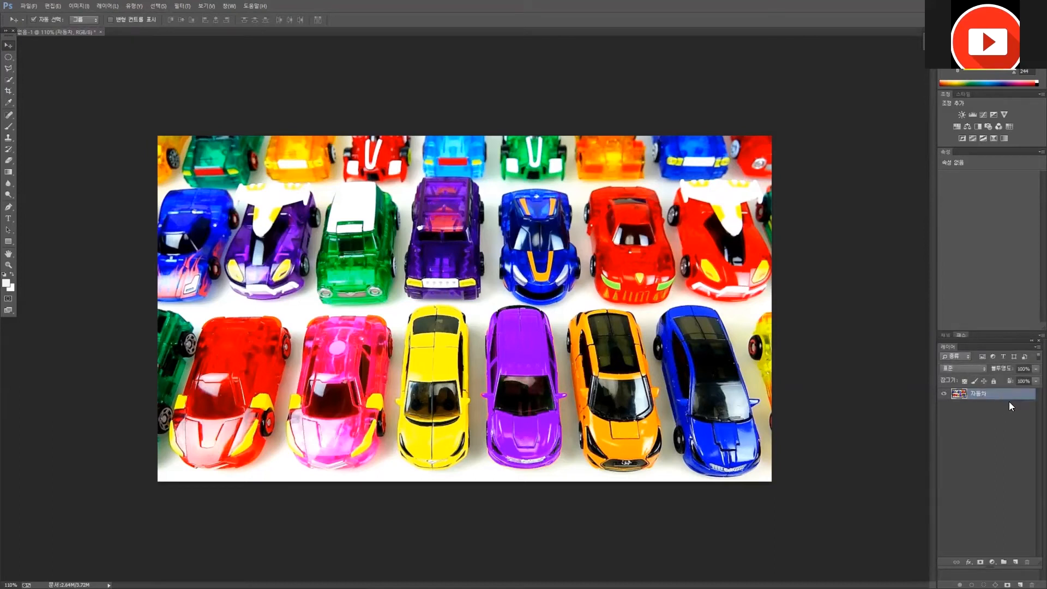
pyautogui.click(982, 410)
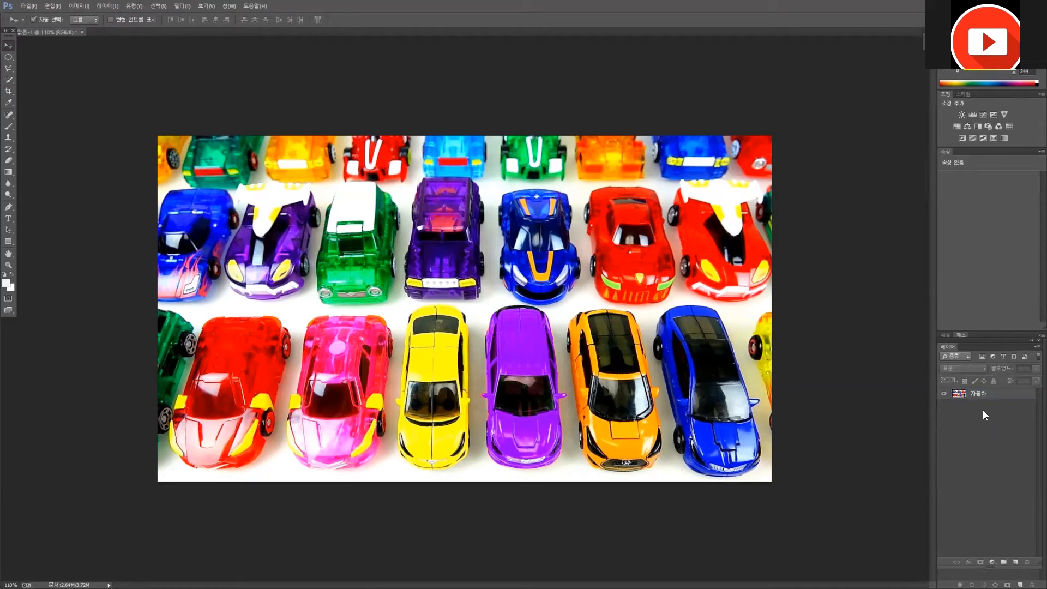
pyautogui.click(999, 398)
pyautogui.click(1003, 419)
# Step: Switch to File Explorer, move and enlarge the 사진자료1 window, and open the 텍스트실습 folder
pyautogui.hotkey('alt', 'Tab')
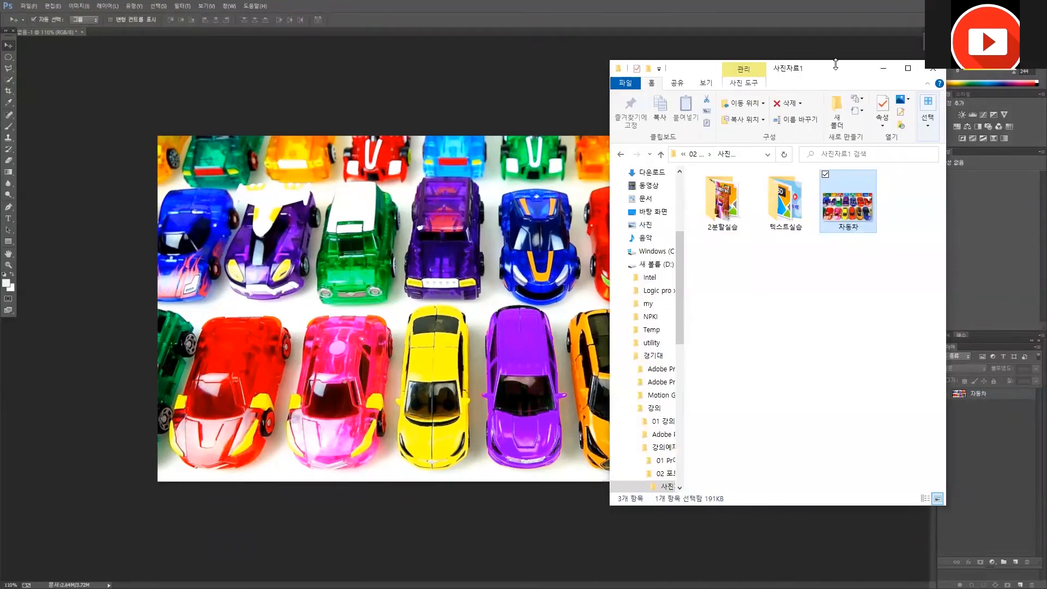
pyautogui.moveTo(816, 69); pyautogui.dragTo(671, 56)
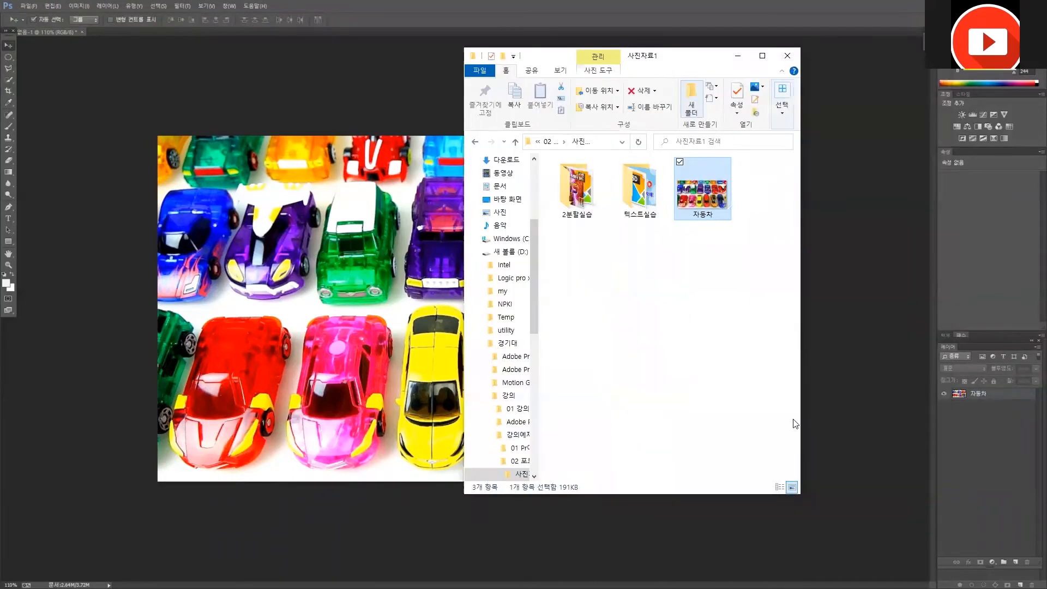
pyautogui.moveTo(799, 497); pyautogui.dragTo(906, 534)
pyautogui.click(634, 192)
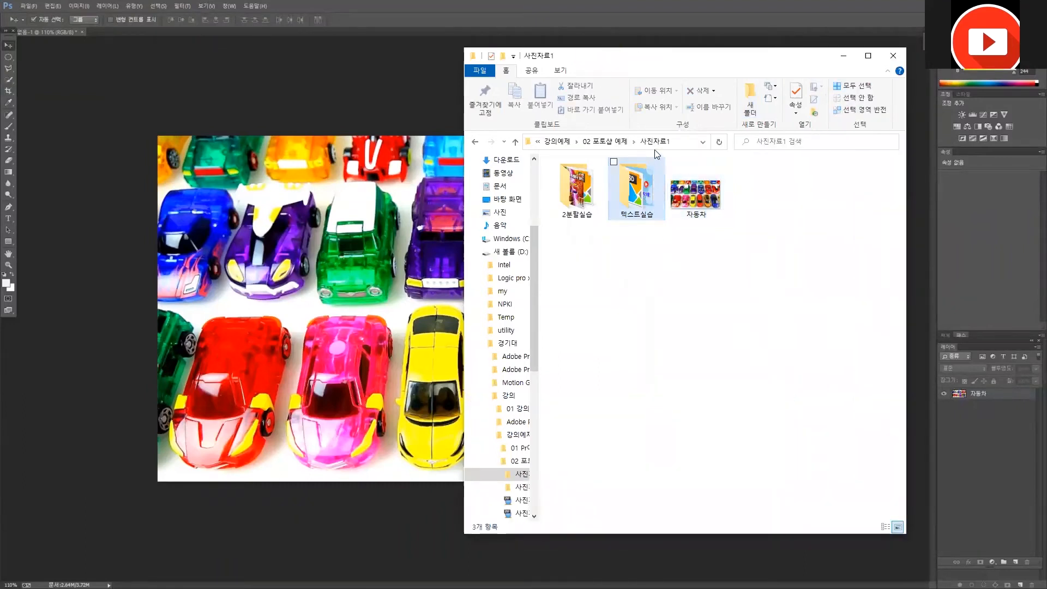
pyautogui.doubleClick(635, 195)
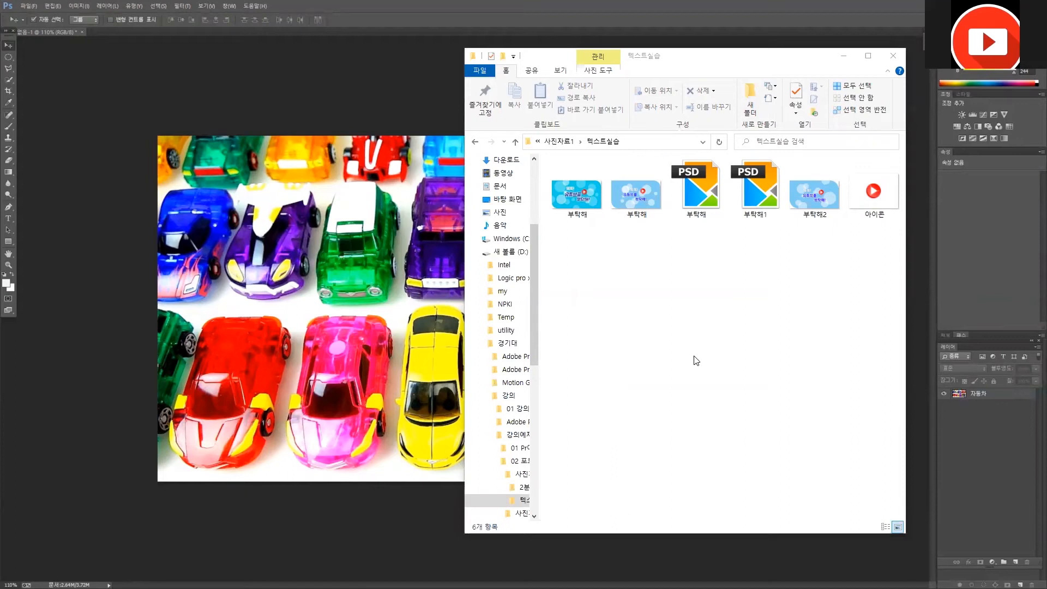
pyautogui.click(732, 396)
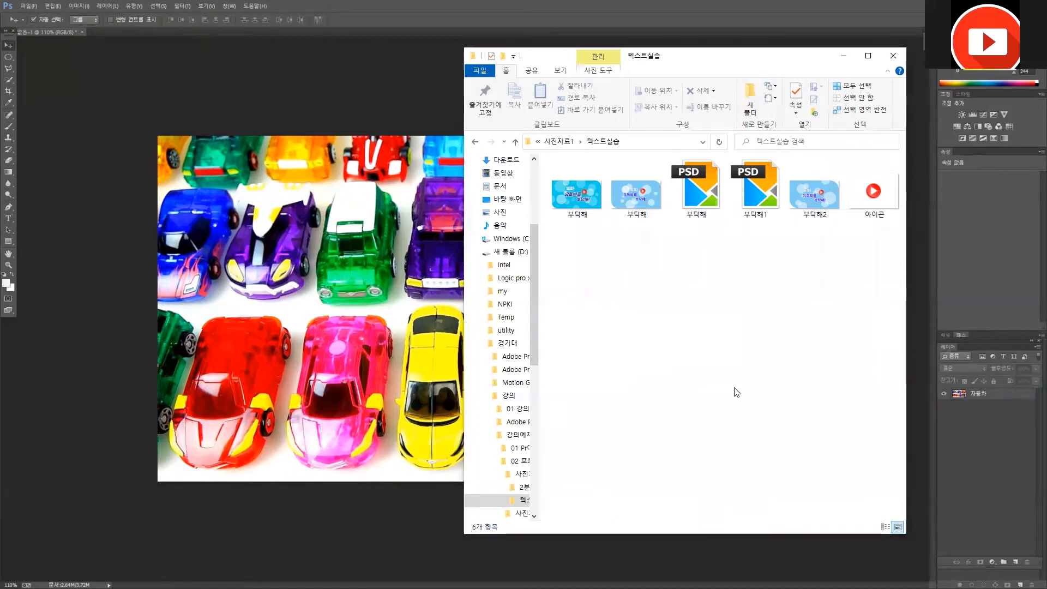
# Step: View the finished example 부탁해.jpg in a resized, repositioned preview window, and minimize the preview and the folder window
pyautogui.doubleClick(576, 195)
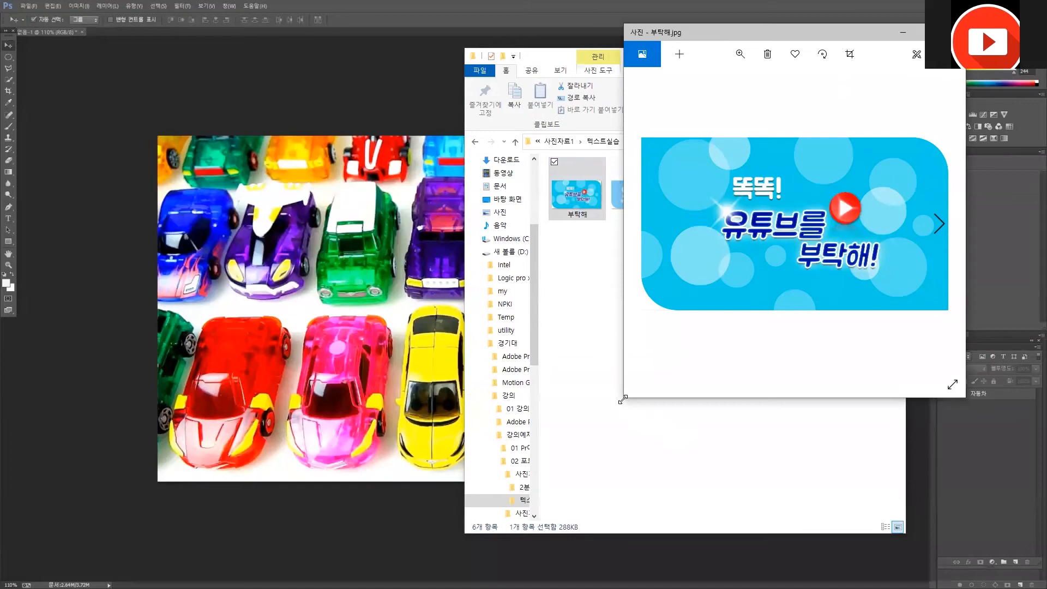
pyautogui.moveTo(621, 399); pyautogui.dragTo(353, 459)
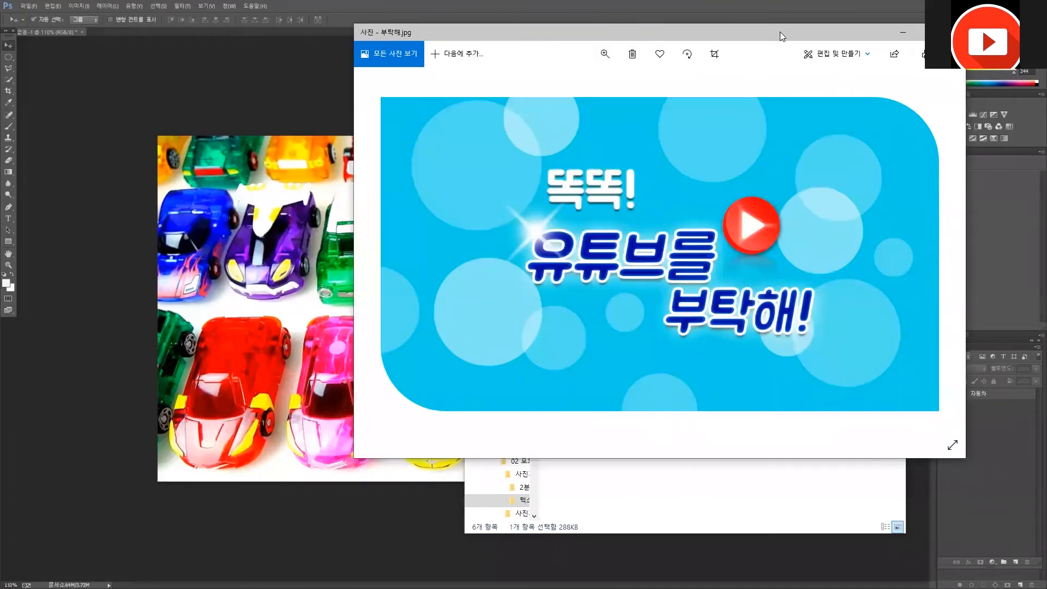
pyautogui.moveTo(779, 32); pyautogui.dragTo(800, 15)
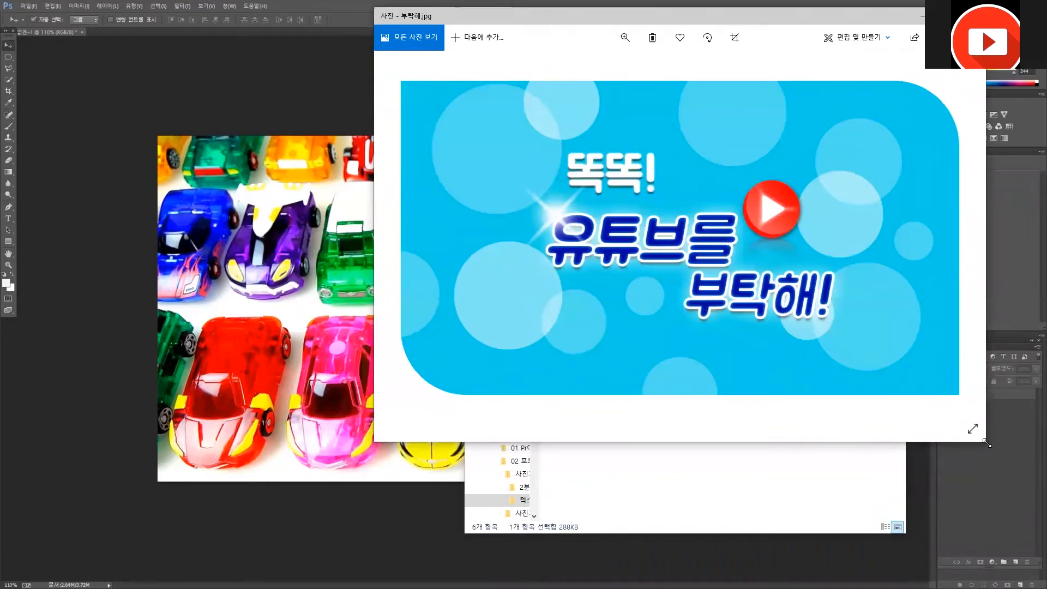
pyautogui.moveTo(987, 443); pyautogui.dragTo(902, 412)
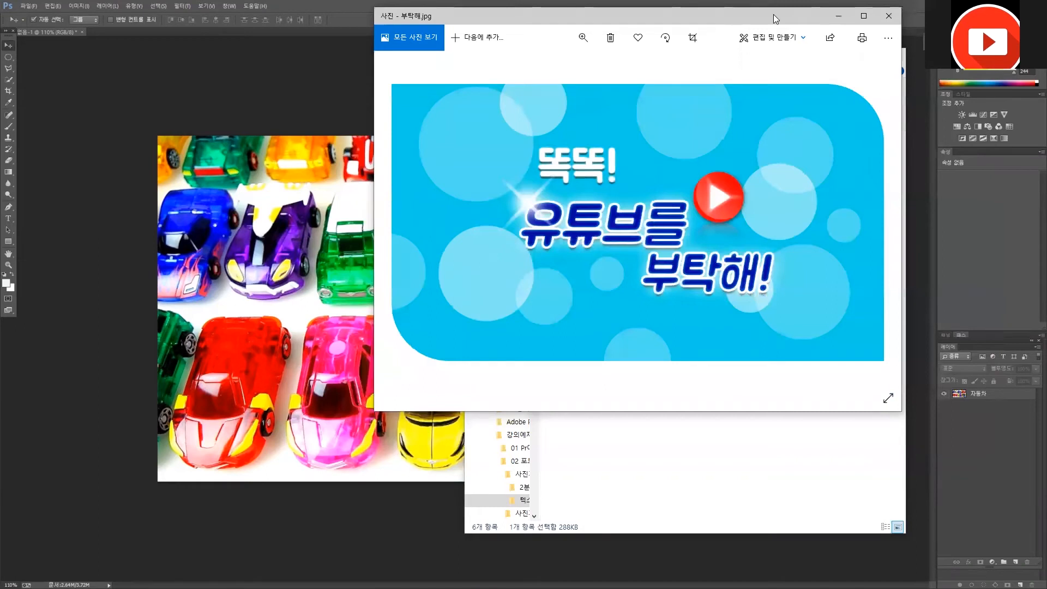
pyautogui.moveTo(773, 14); pyautogui.dragTo(775, 20)
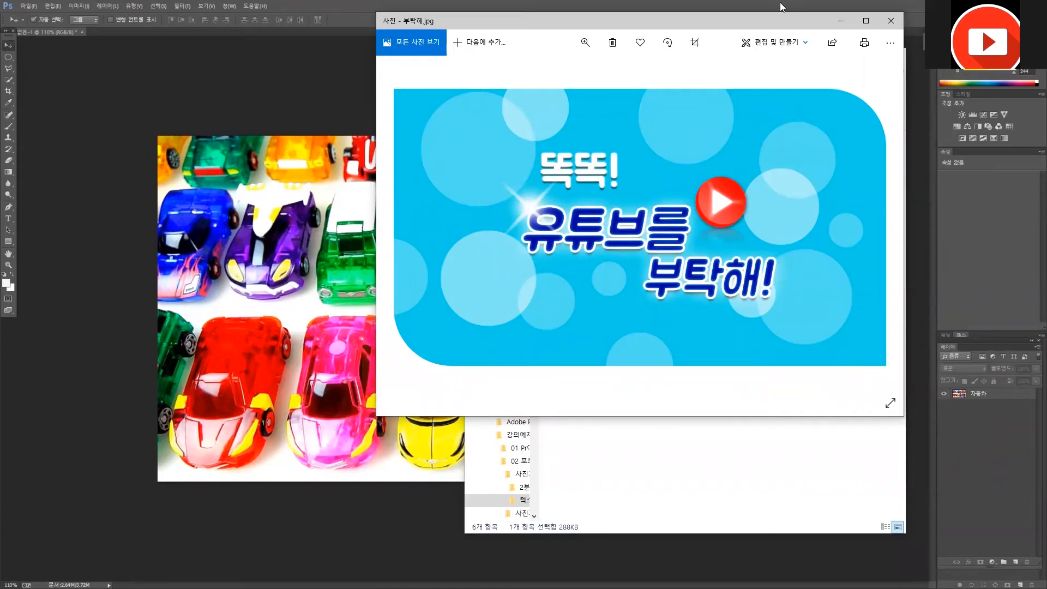
pyautogui.moveTo(776, 22); pyautogui.dragTo(756, 34)
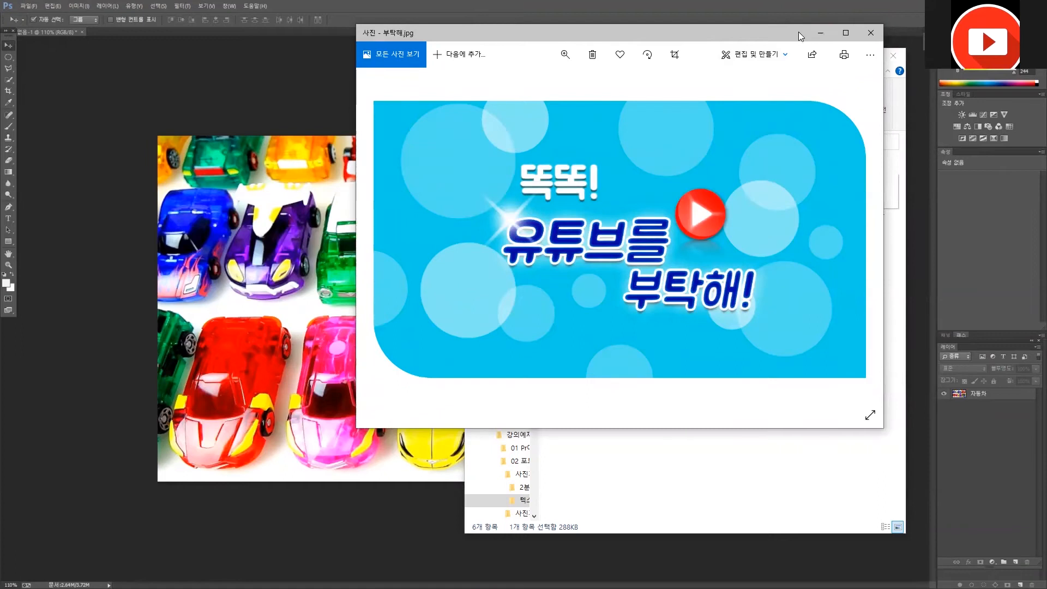
pyautogui.moveTo(798, 31); pyautogui.dragTo(914, 35)
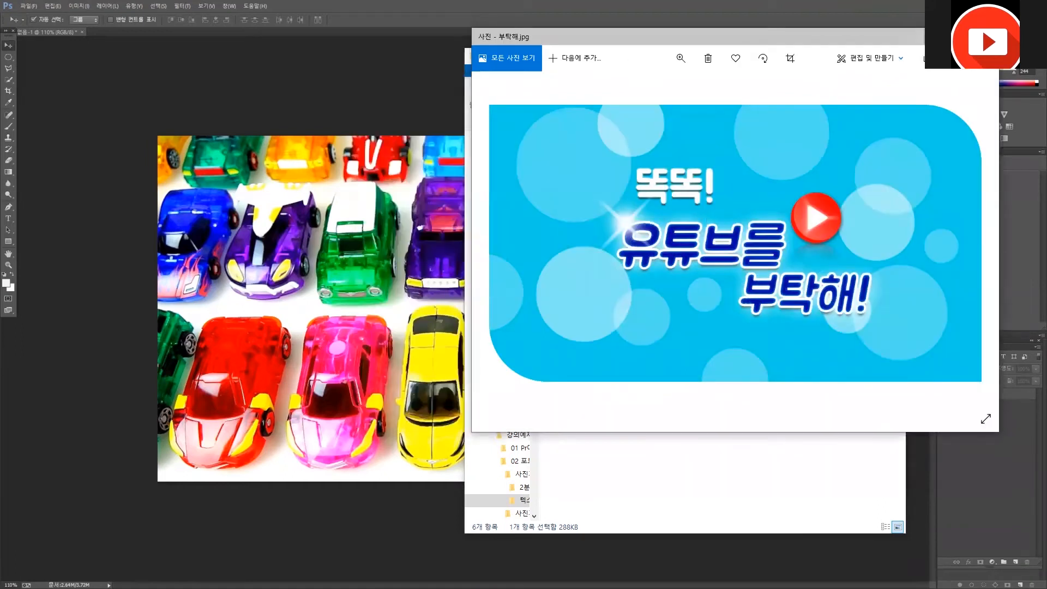
pyautogui.click(935, 37)
pyautogui.click(843, 56)
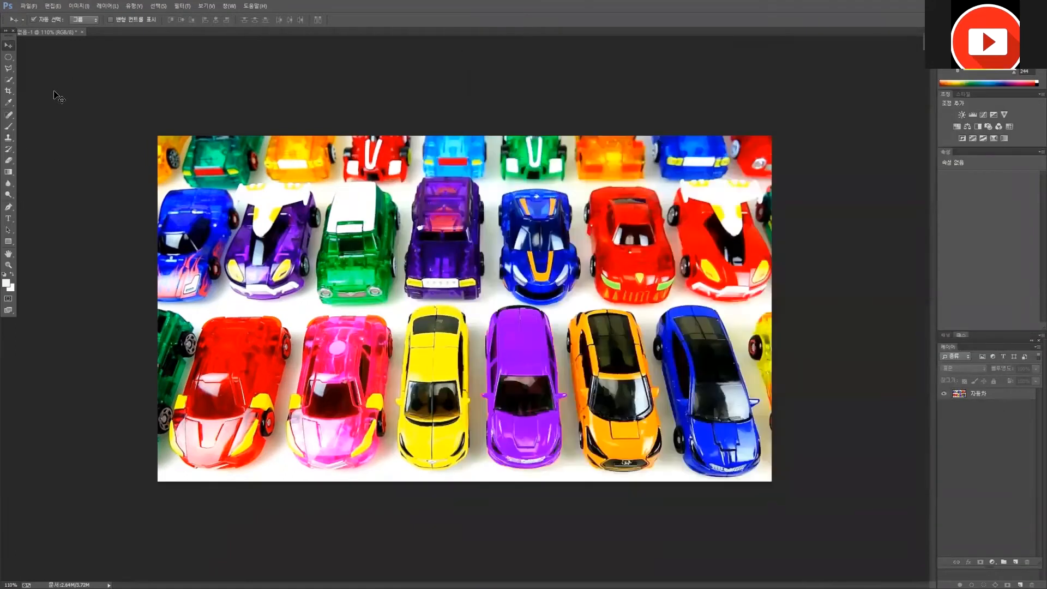
# Step: Start a new Photoshop document and check its width and height of 1280 × 720 pixels
pyautogui.click(26, 7)
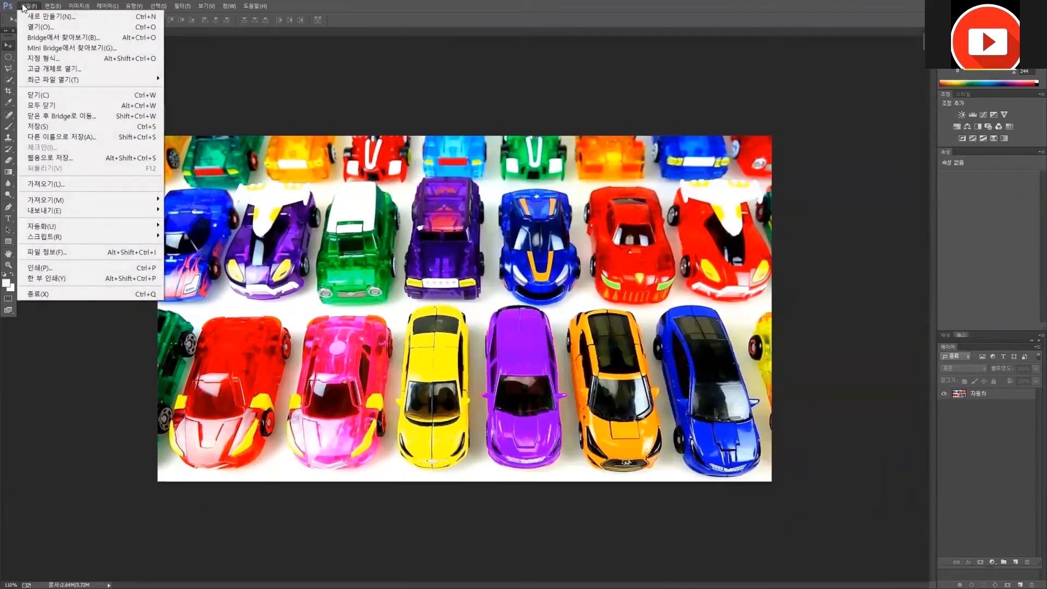
pyautogui.click(50, 16)
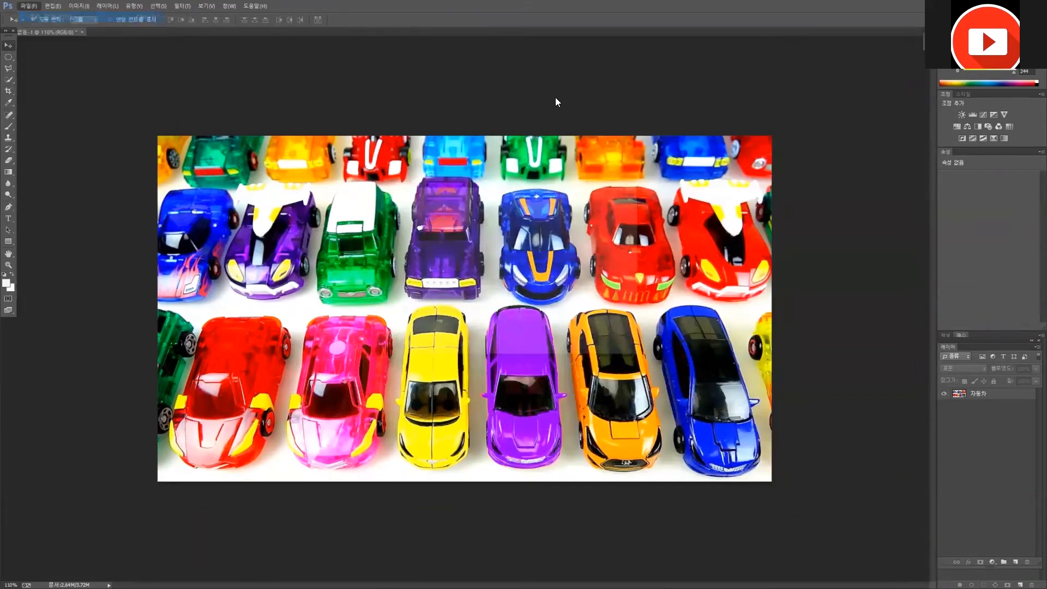
pyautogui.moveTo(561, 189); pyautogui.dragTo(587, 113)
pyautogui.click(510, 169)
pyautogui.doubleClick(508, 178)
pyautogui.click(519, 171)
pyautogui.click(556, 171)
pyautogui.click(563, 181)
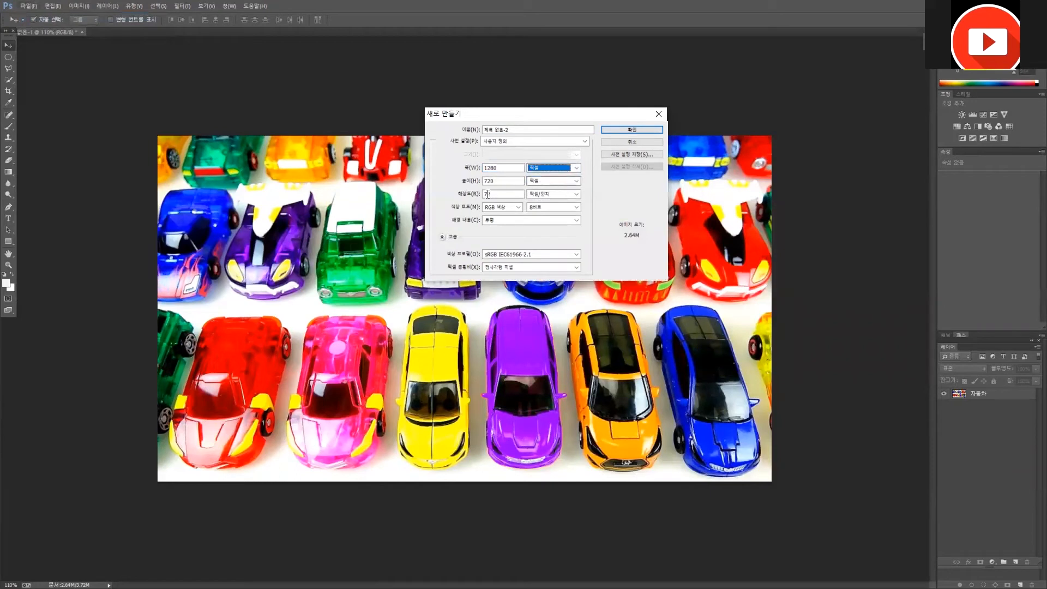
# Step: Check the new document's resolution of 72 pixels/inch and RGB color mode, and create the transparent 1280 × 720 document
pyautogui.doubleClick(487, 194)
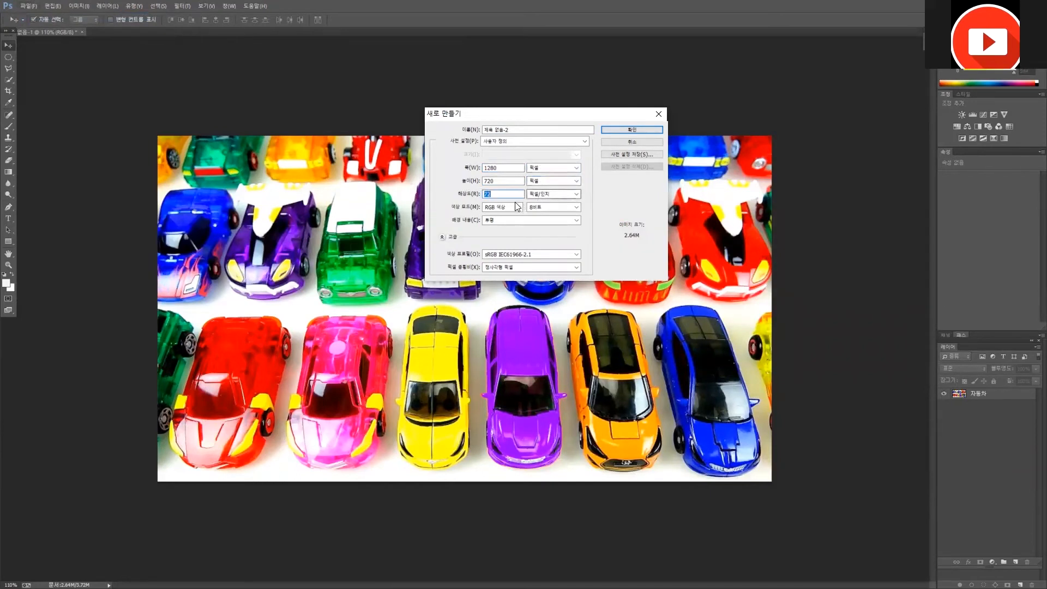
pyautogui.click(490, 209)
pyautogui.click(490, 209)
pyautogui.hotkey('shift', 'Tab')
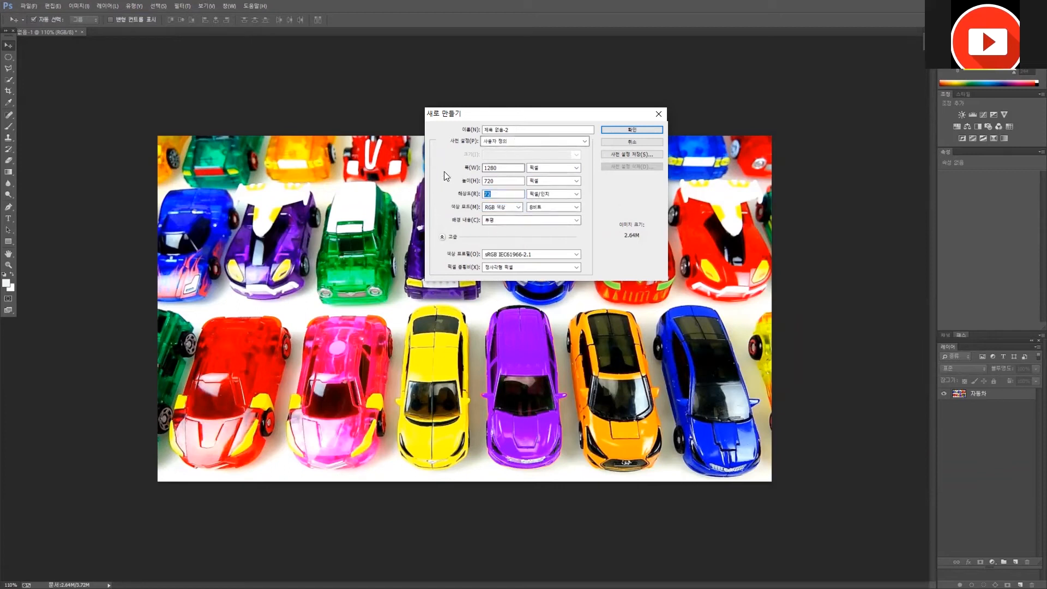
pyautogui.click(520, 191)
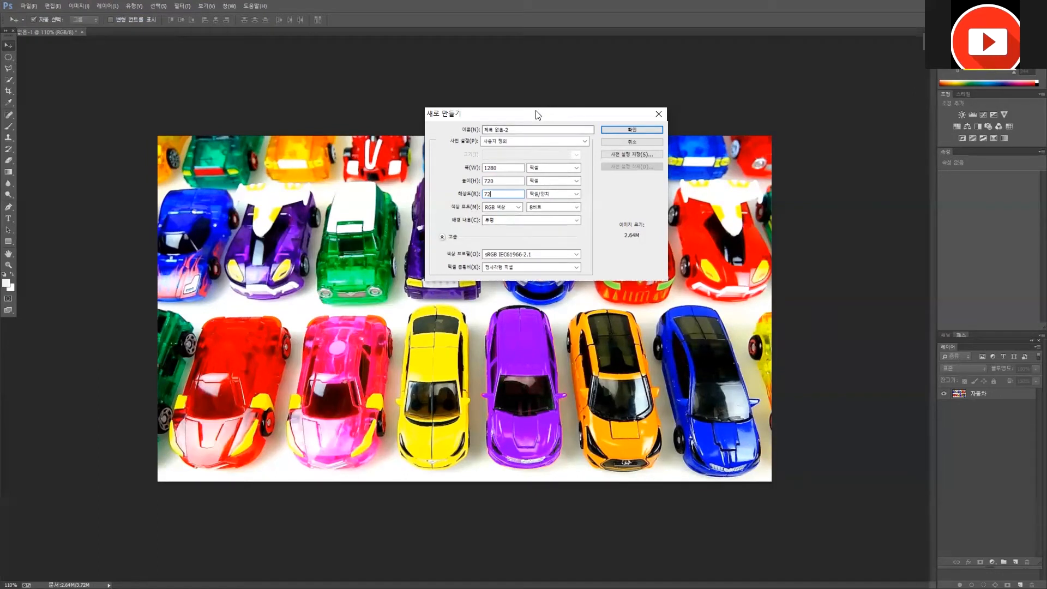
pyautogui.moveTo(538, 114); pyautogui.dragTo(513, 135)
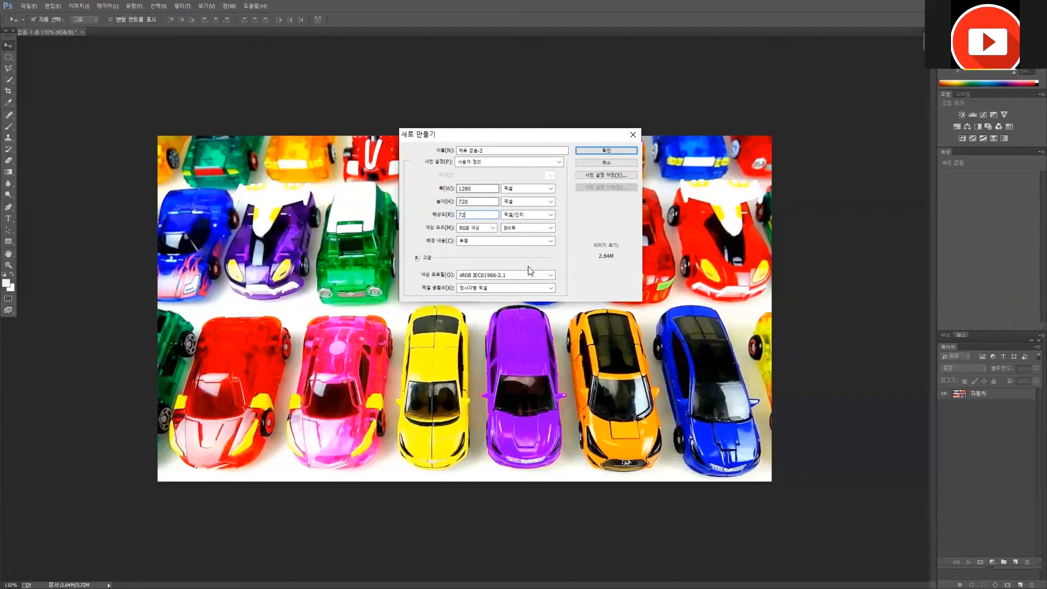
pyautogui.click(611, 149)
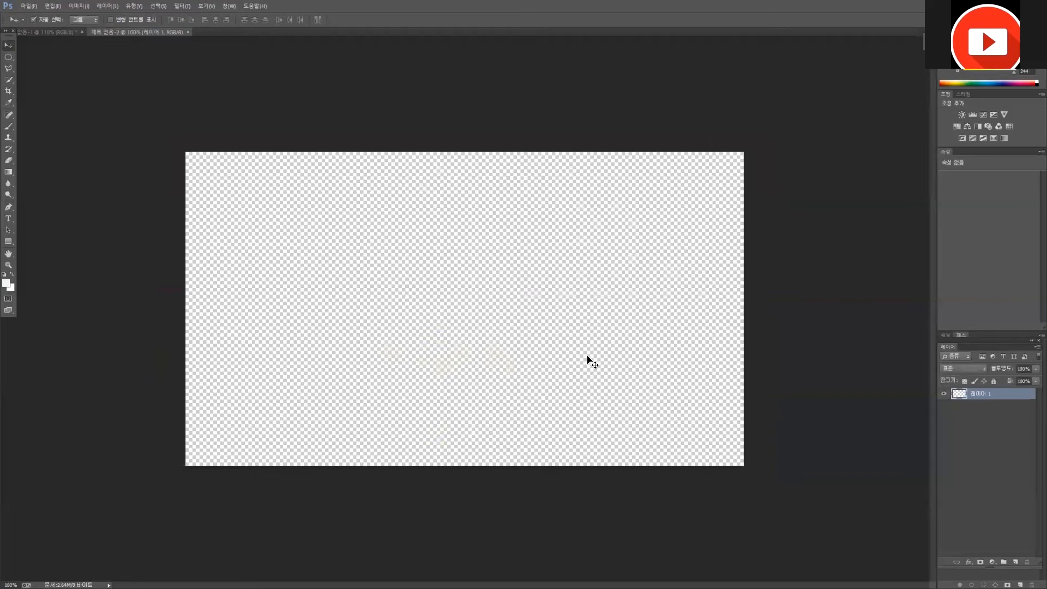
# Step: Switch to the Photos window to view the example 부탁해.jpg, and return to the empty Photoshop document
pyautogui.scroll(-2, 468, 335)
pyautogui.scroll(2, 467, 338)
pyautogui.hotkey('alt', 'Tab')
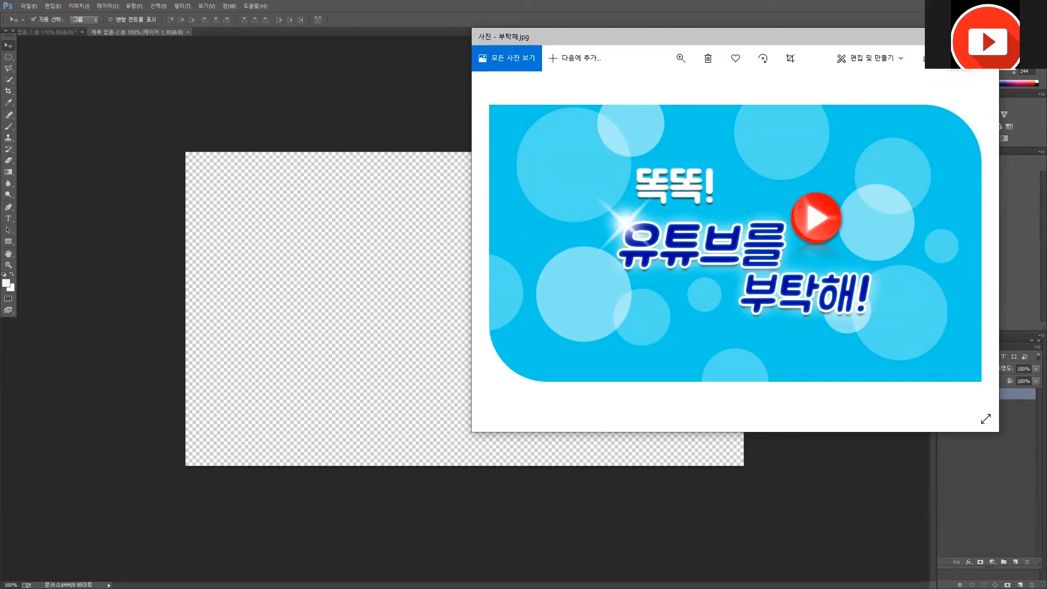
pyautogui.click(936, 36)
pyautogui.click(357, 222)
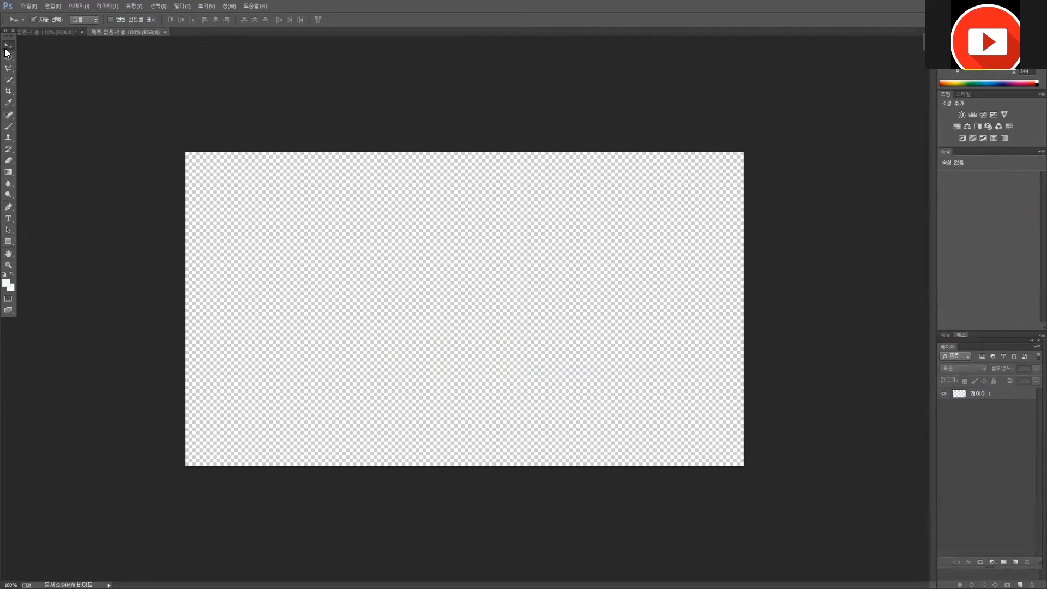
# Step: Draw a rounded rectangle of about 1278 × 717 px covering the whole canvas
pyautogui.click(8, 244)
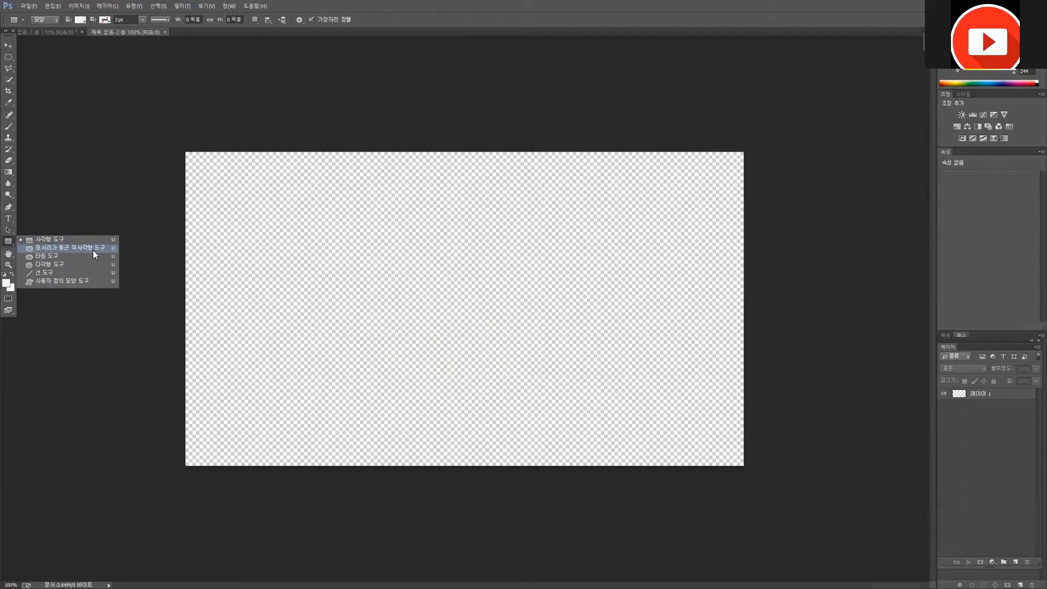
pyautogui.click(57, 249)
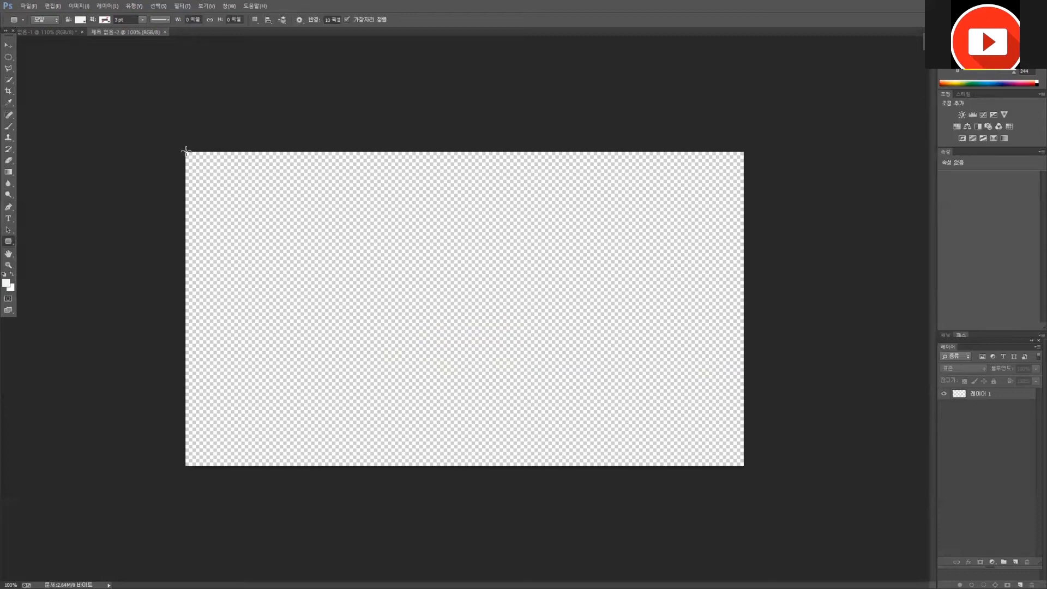
pyautogui.moveTo(186, 151); pyautogui.dragTo(743, 465)
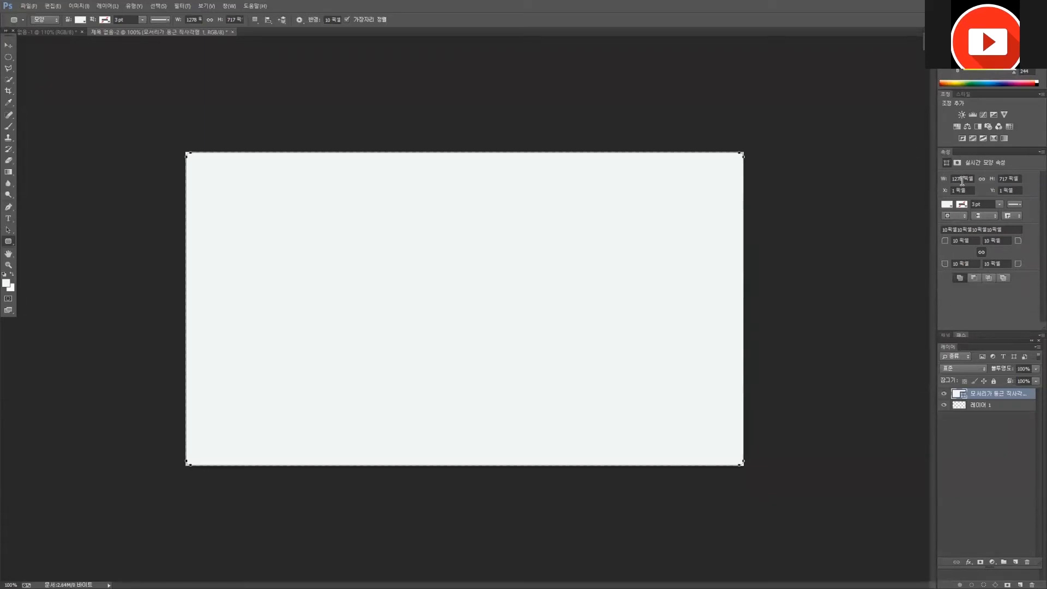
# Step: Fill the rounded rectangle with light blue and check its stroke options, leaving the stroke at none
pyautogui.click(946, 205)
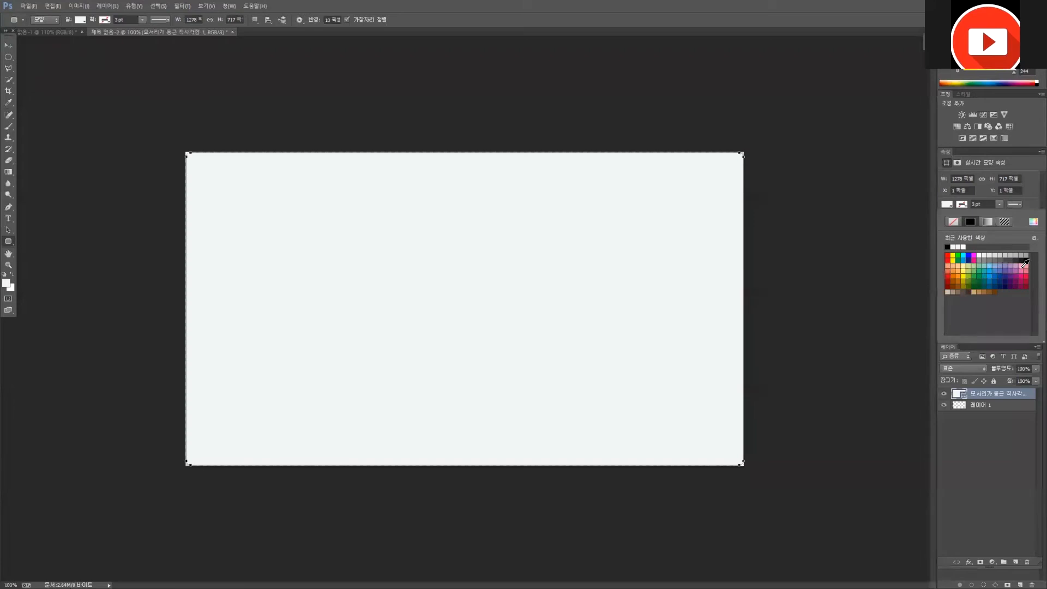
pyautogui.click(989, 266)
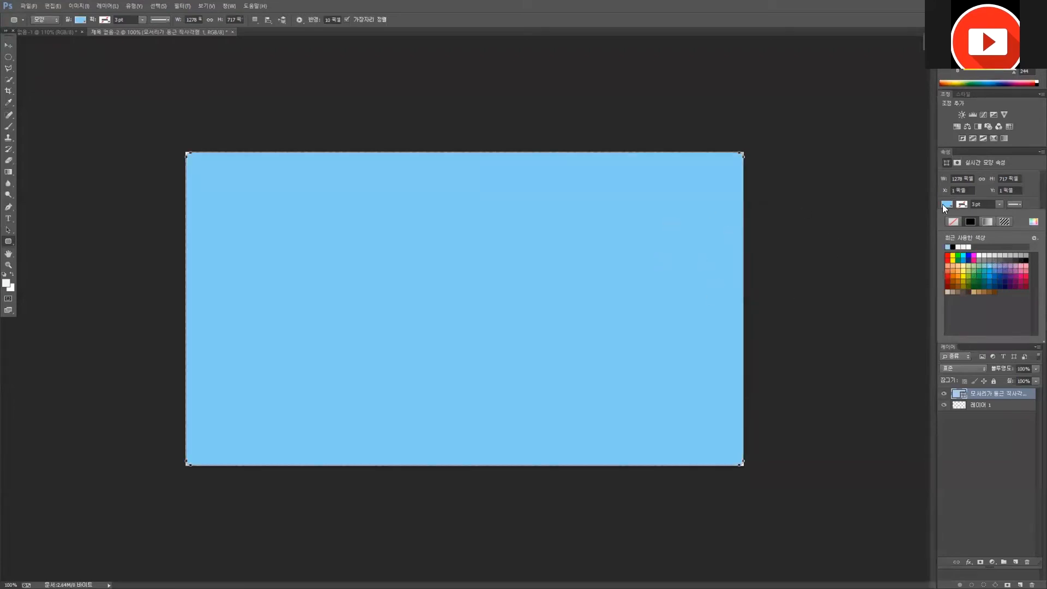
pyautogui.click(944, 205)
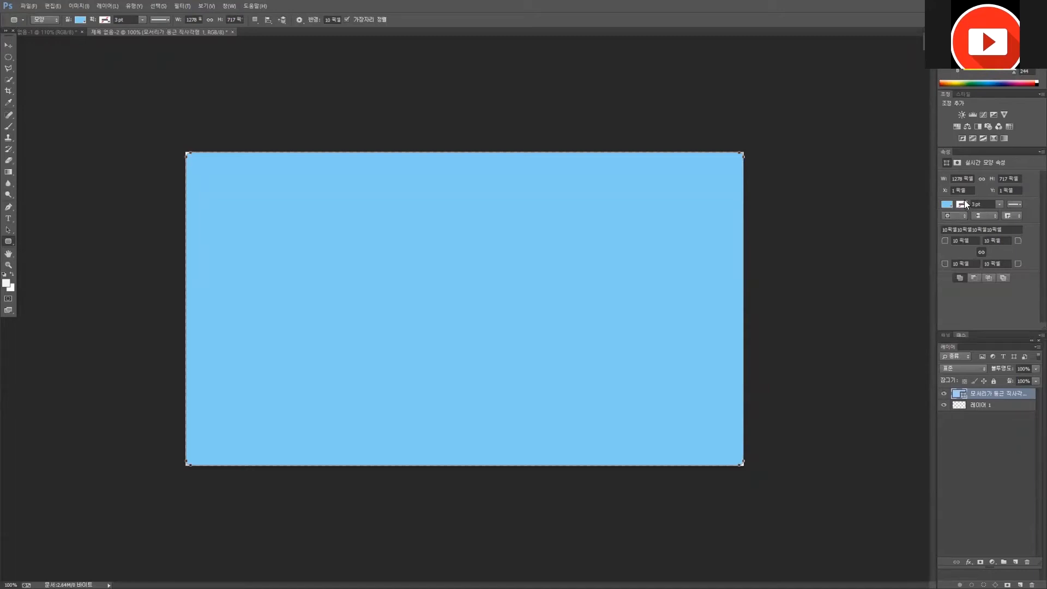
pyautogui.click(962, 206)
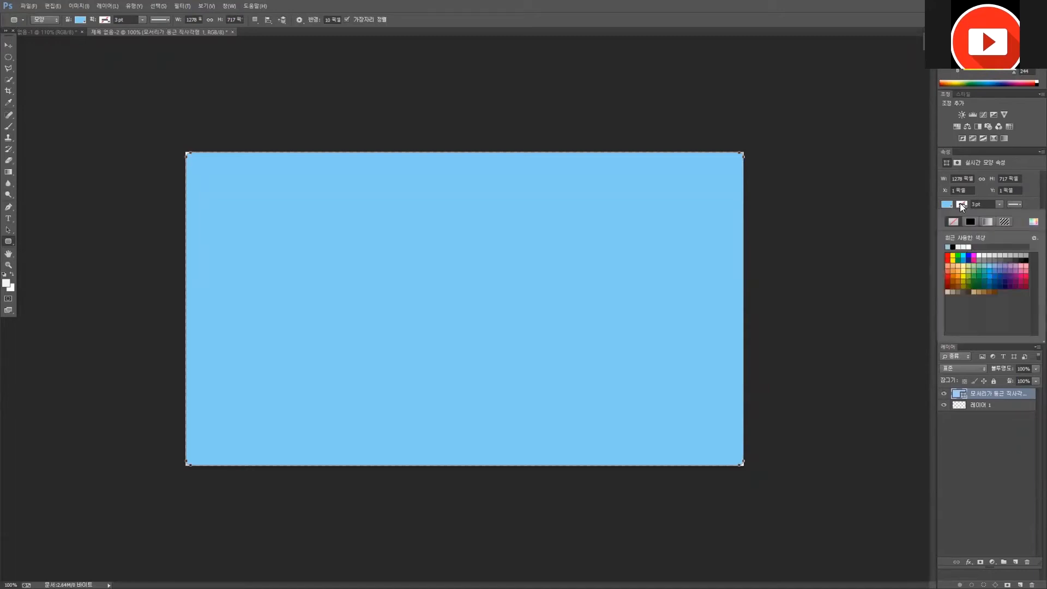
pyautogui.click(962, 204)
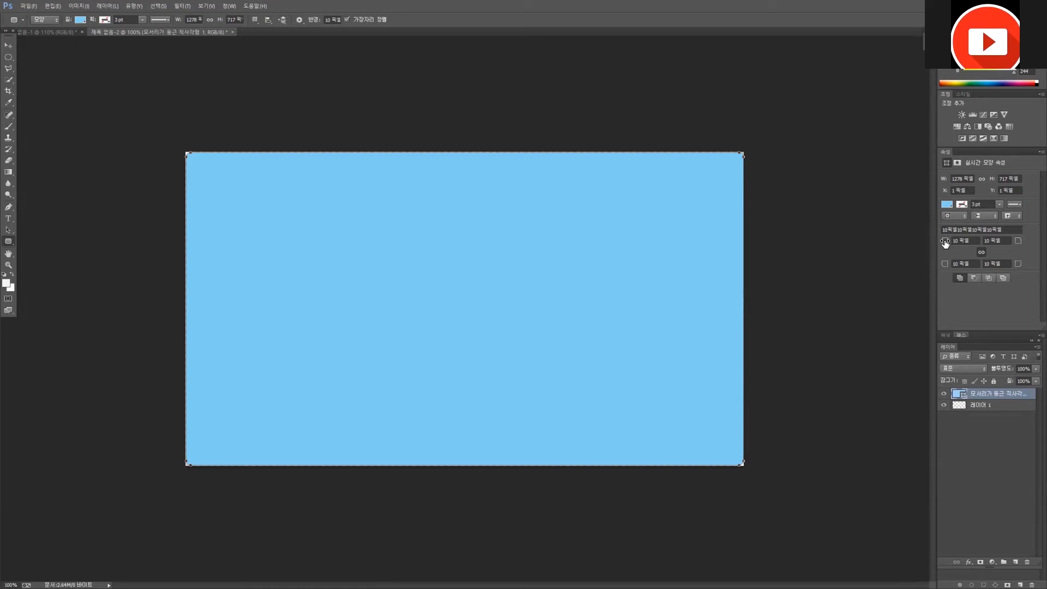
# Step: Set the rectangle's upper-right and lower-left corner radii to about 164 px and its upper-left and lower-right radii to 0 px
pyautogui.moveTo(945, 243); pyautogui.dragTo(978, 258)
pyautogui.moveTo(966, 253); pyautogui.dragTo(1004, 252)
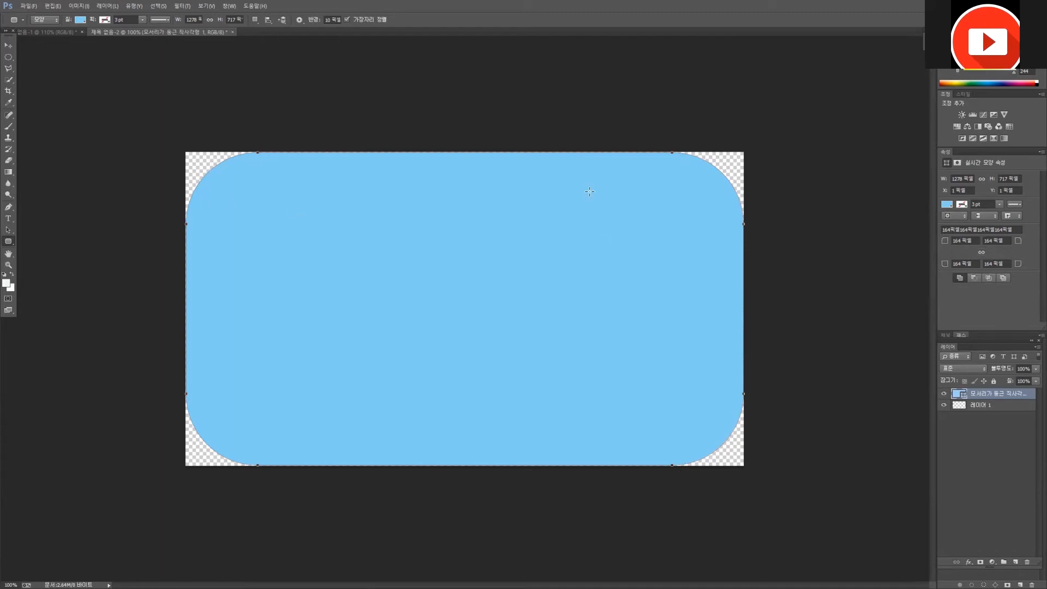
pyautogui.moveTo(948, 243); pyautogui.dragTo(849, 251)
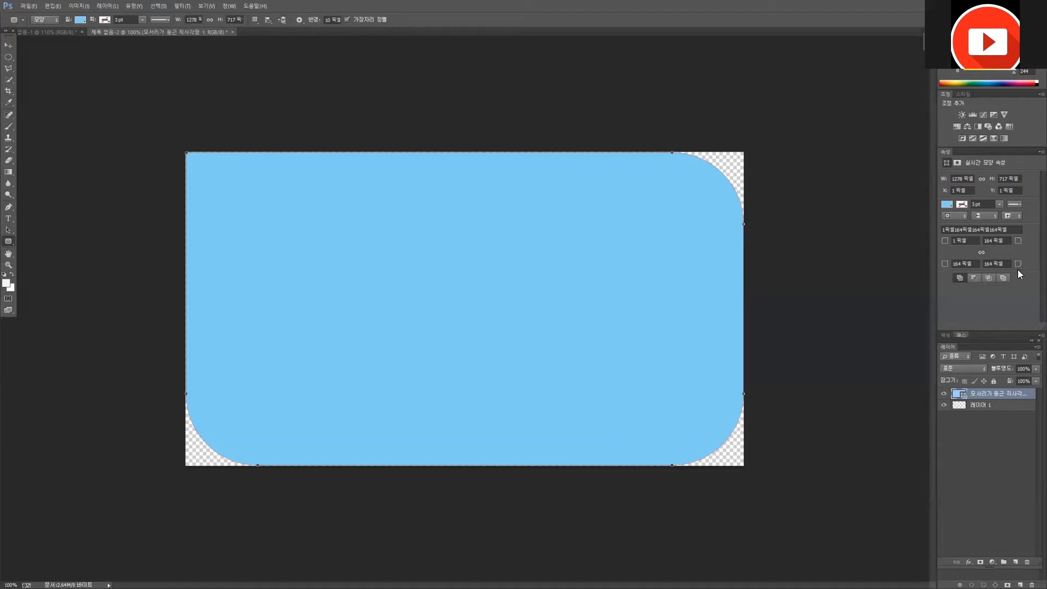
pyautogui.moveTo(1017, 267); pyautogui.dragTo(927, 288)
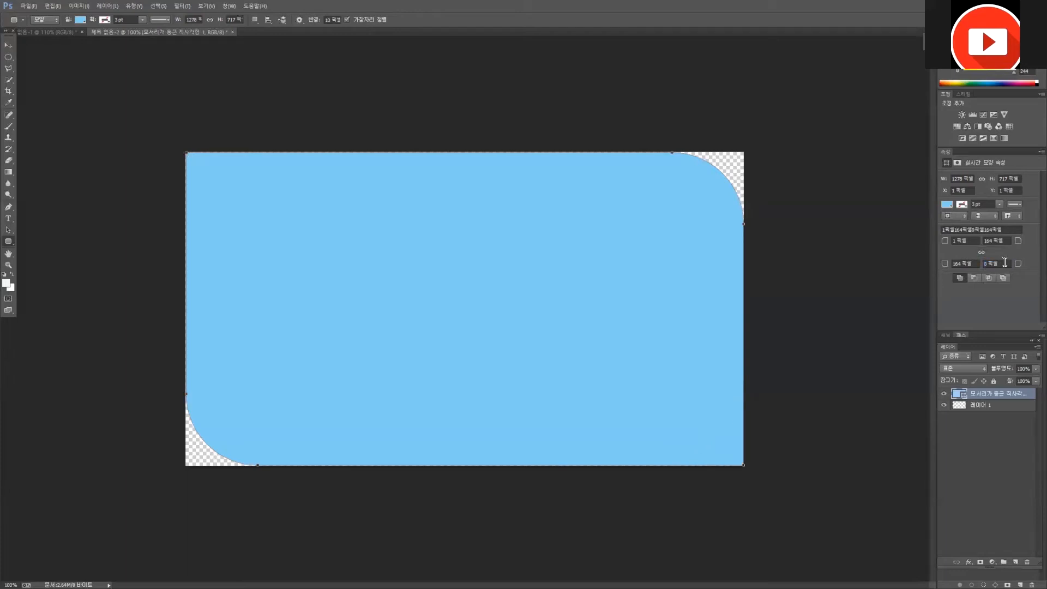
pyautogui.click(951, 243)
pyautogui.write('0')
pyautogui.press('Return')
pyautogui.click(9, 46)
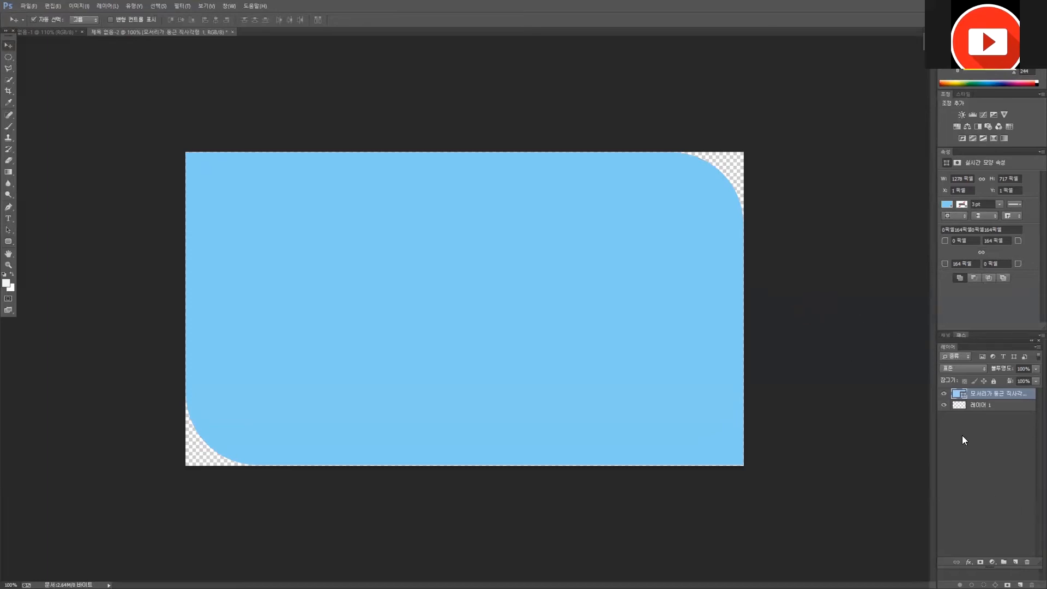
# Step: Compare 레이어 1 with the rounded rectangle layer by selecting each and hiding and showing the rectangle
pyautogui.click(981, 407)
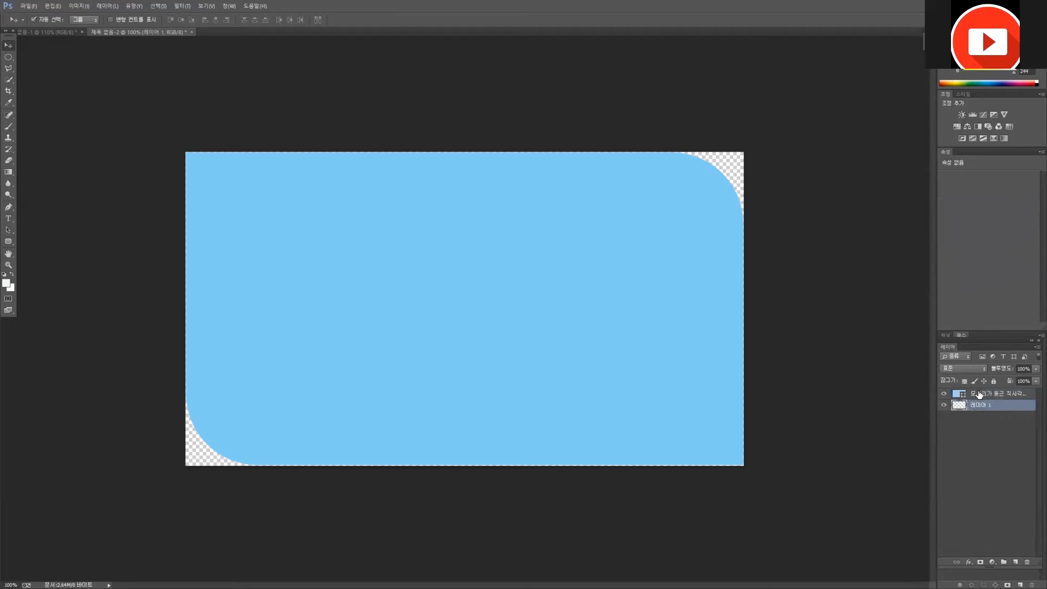
pyautogui.click(943, 394)
pyautogui.click(944, 394)
pyautogui.click(988, 398)
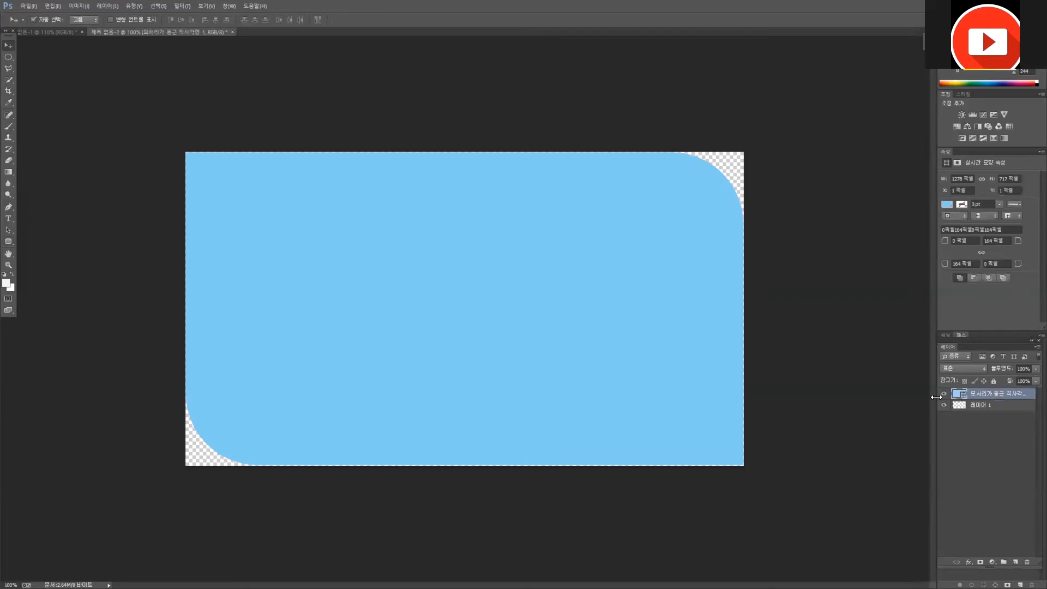
pyautogui.click(1001, 421)
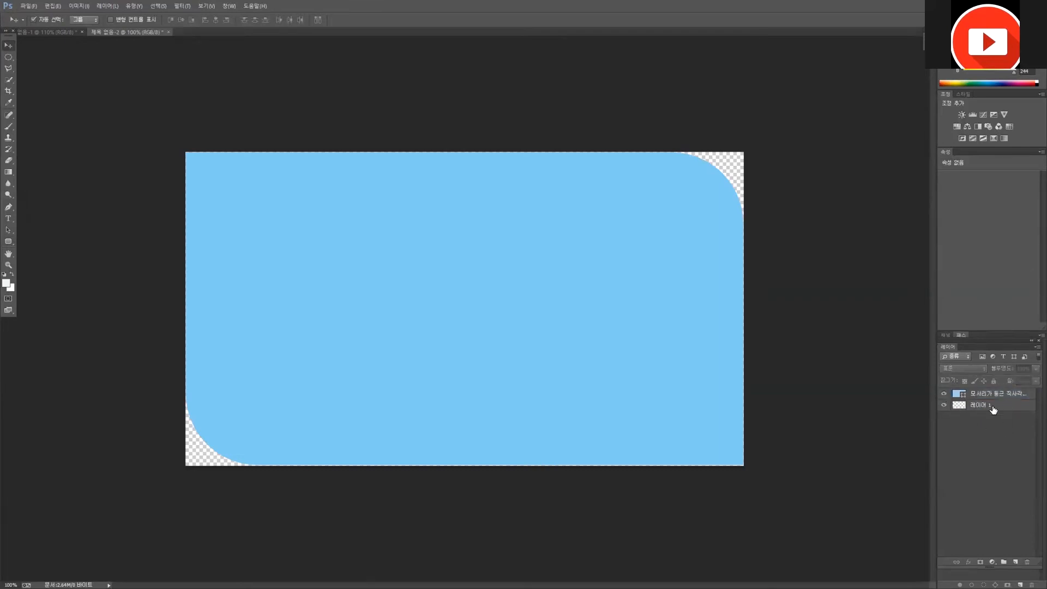
pyautogui.click(945, 394)
pyautogui.click(945, 393)
# Step: Shift the blue rectangle on the canvas to about X 2 px, Y 3 px and fully lock its layer
pyautogui.click(537, 287)
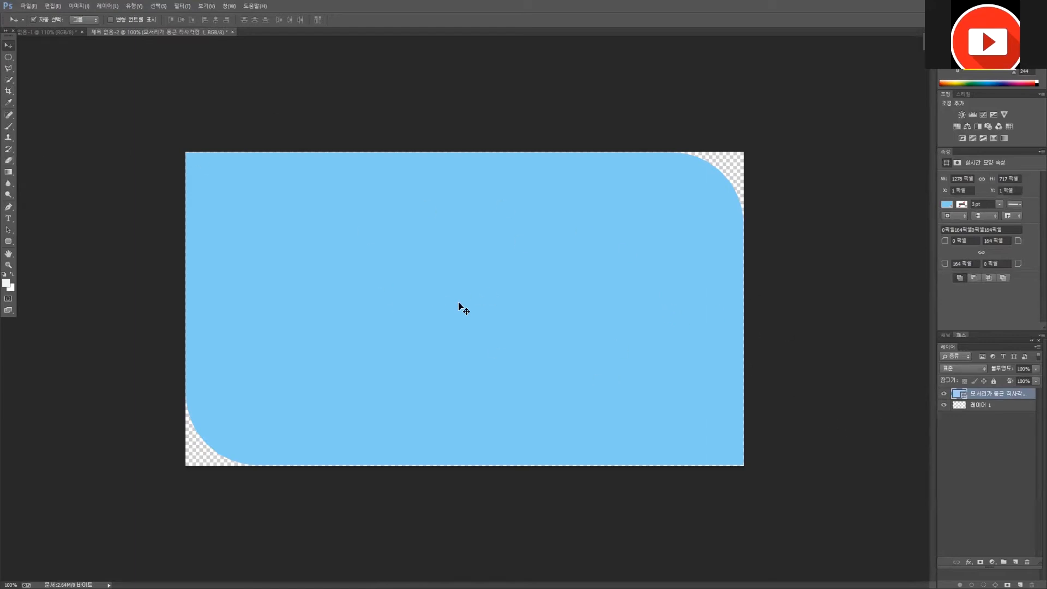
pyautogui.moveTo(565, 295); pyautogui.dragTo(561, 337)
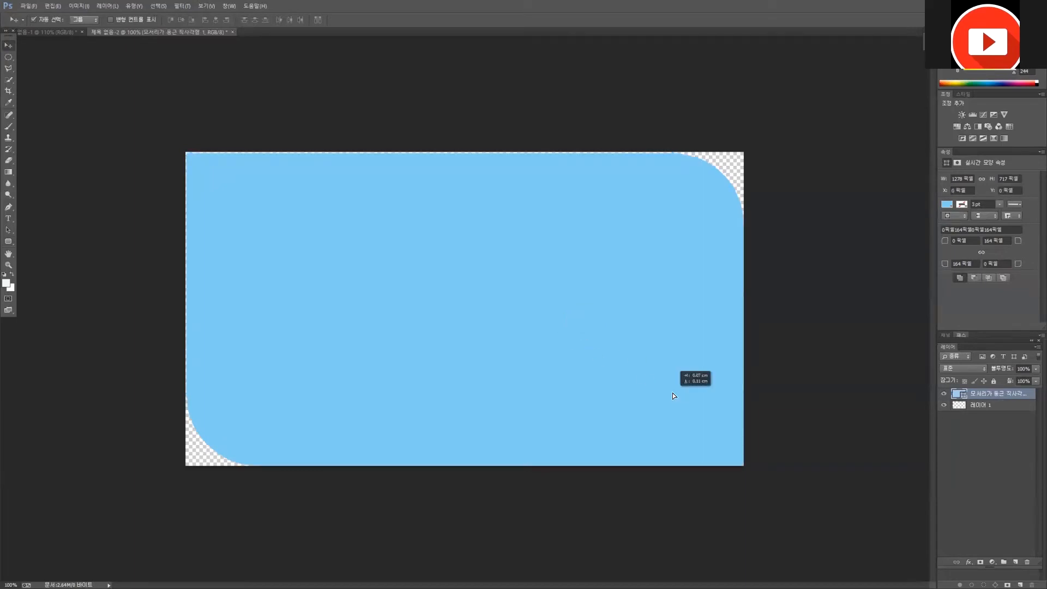
pyautogui.click(993, 381)
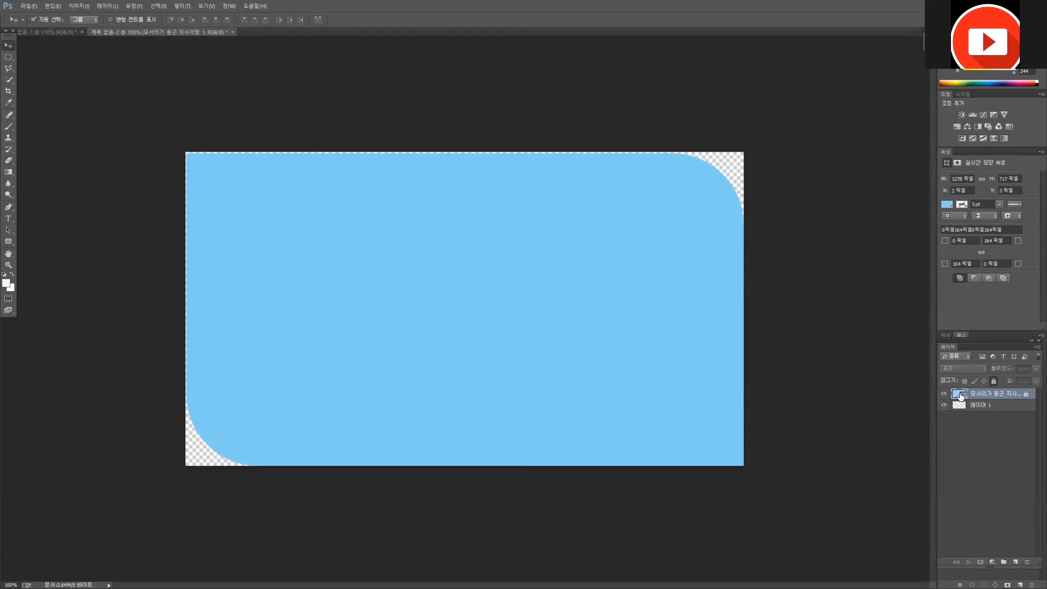
# Step: Try to move the locked blue rectangle on the canvas, and reselect its layer
pyautogui.moveTo(619, 400); pyautogui.dragTo(502, 332)
pyautogui.moveTo(730, 248); pyautogui.dragTo(547, 284)
pyautogui.moveTo(631, 252); pyautogui.dragTo(765, 218)
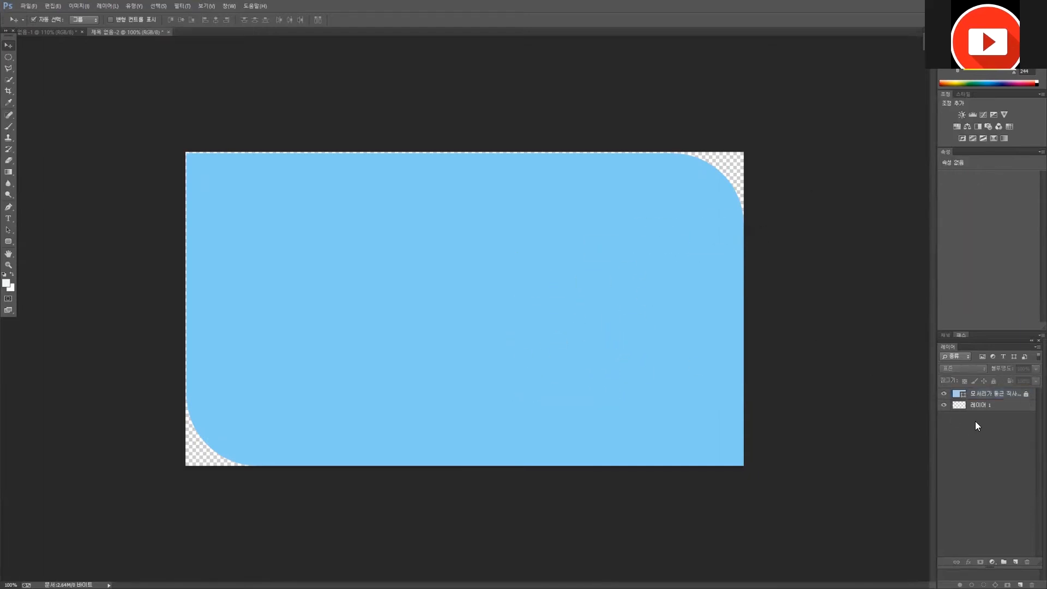
pyautogui.click(999, 393)
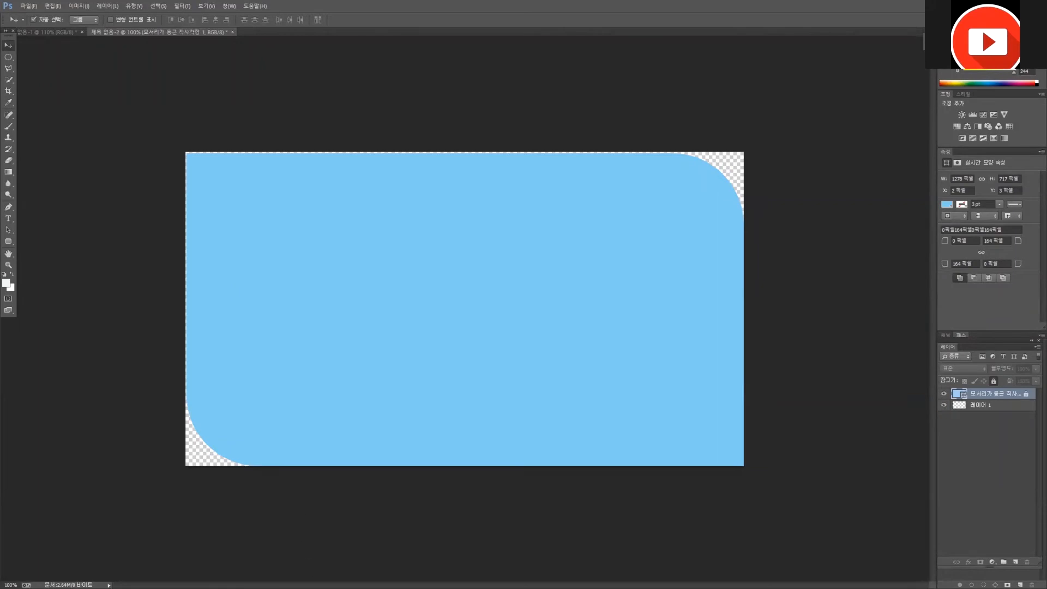
# Step: Consult the example 부탁해.jpg and draw a circle of about 228 × 228 px with the Ellipse tool in the rectangle's upper-left area
pyautogui.hotkey('alt', 'Tab')
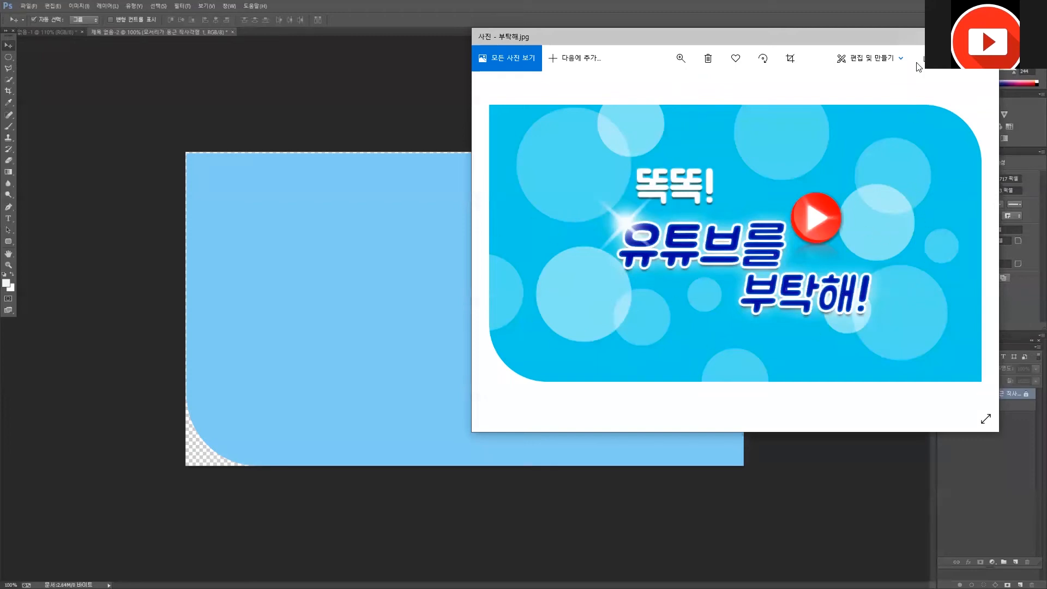
pyautogui.click(936, 37)
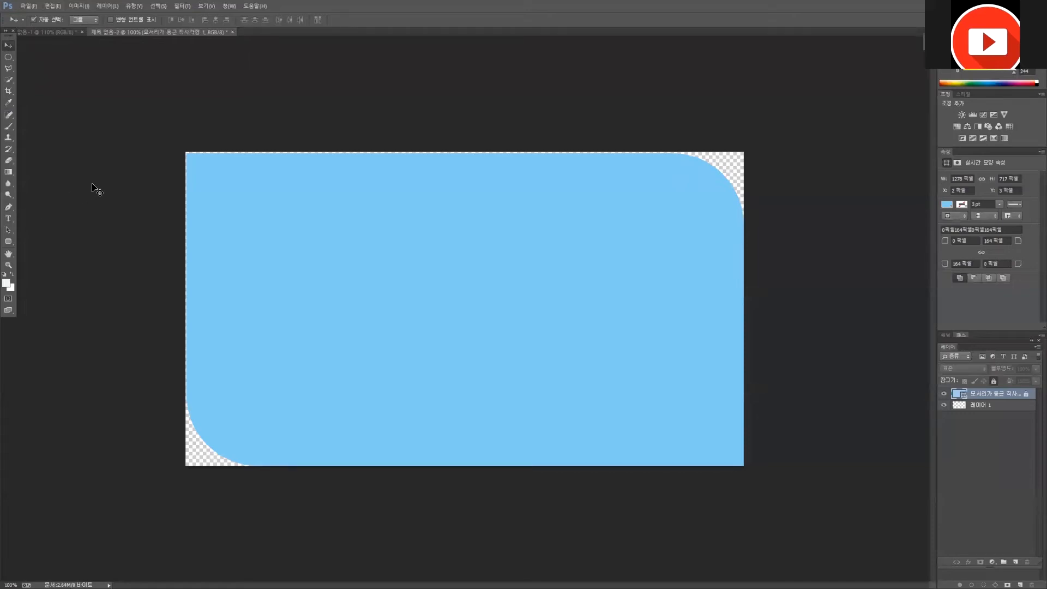
pyautogui.click(9, 242)
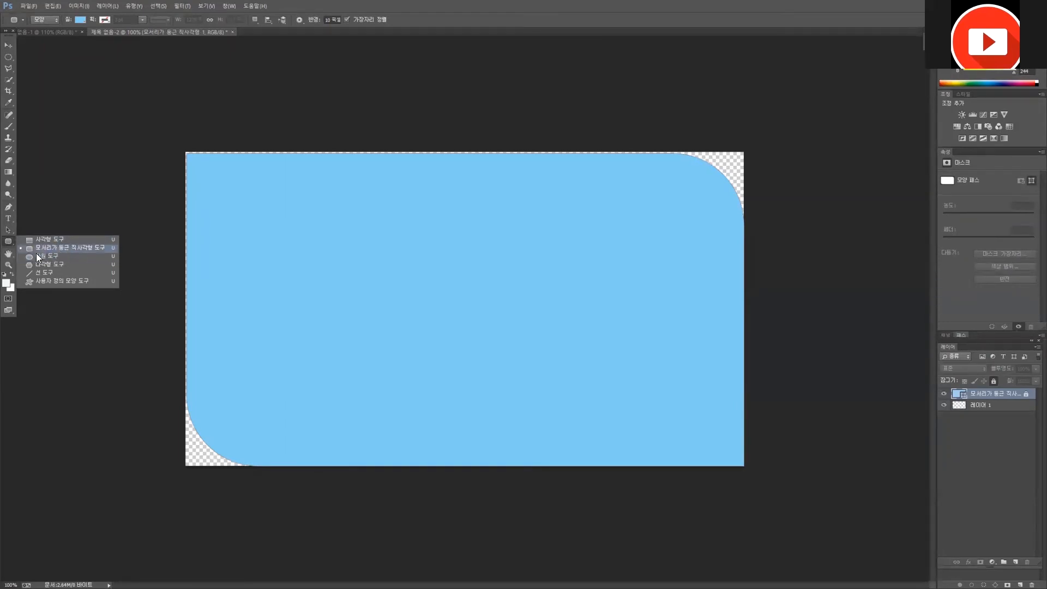
pyautogui.click(52, 255)
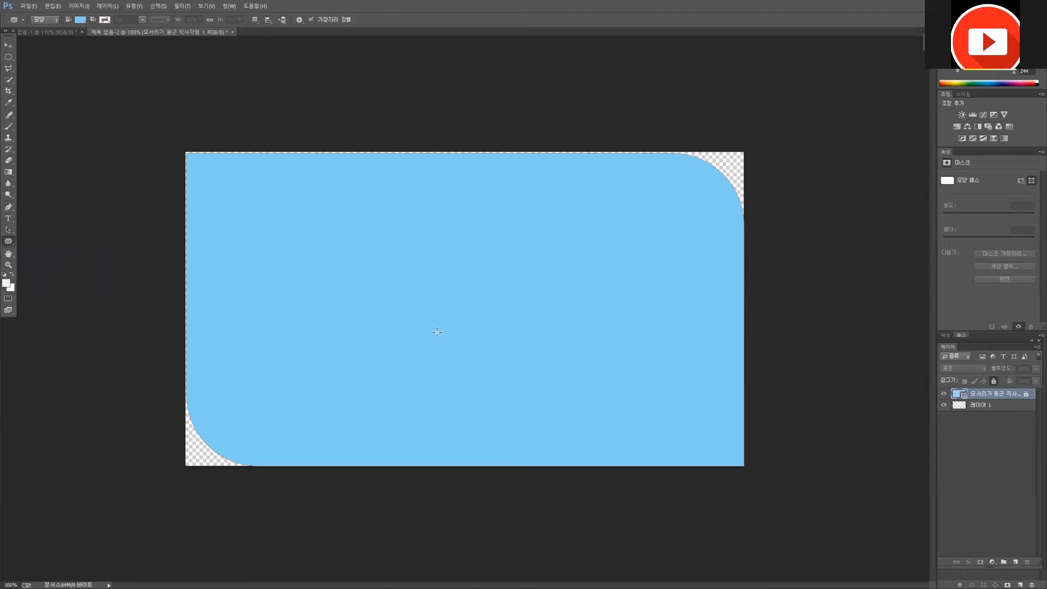
pyautogui.moveTo(296, 226); pyautogui.dragTo(443, 372)
pyautogui.moveTo(306, 260); pyautogui.dragTo(395, 328)
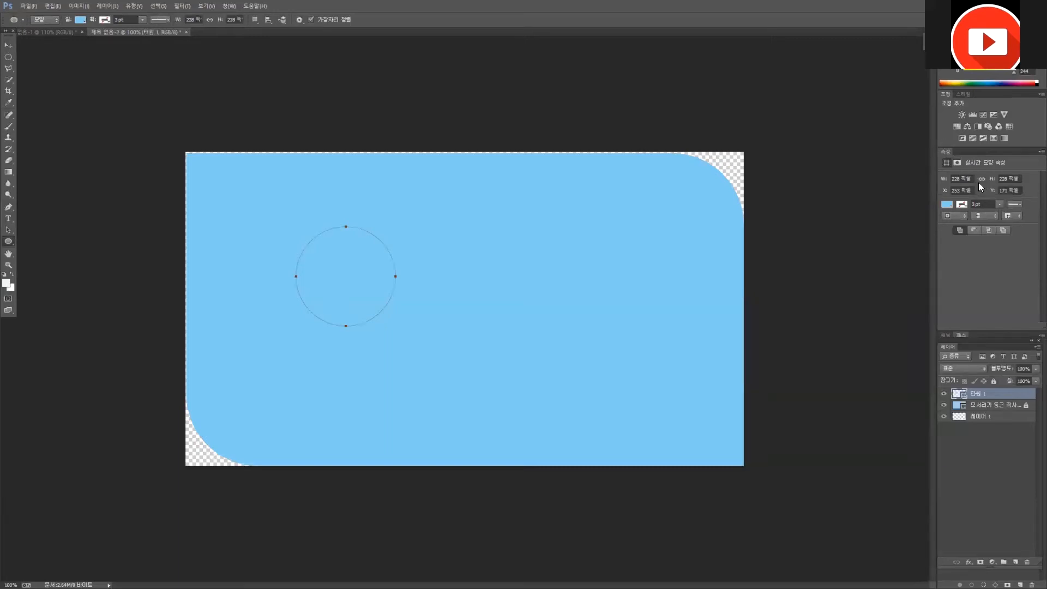
# Step: Set the circle's fill color to white
pyautogui.click(945, 205)
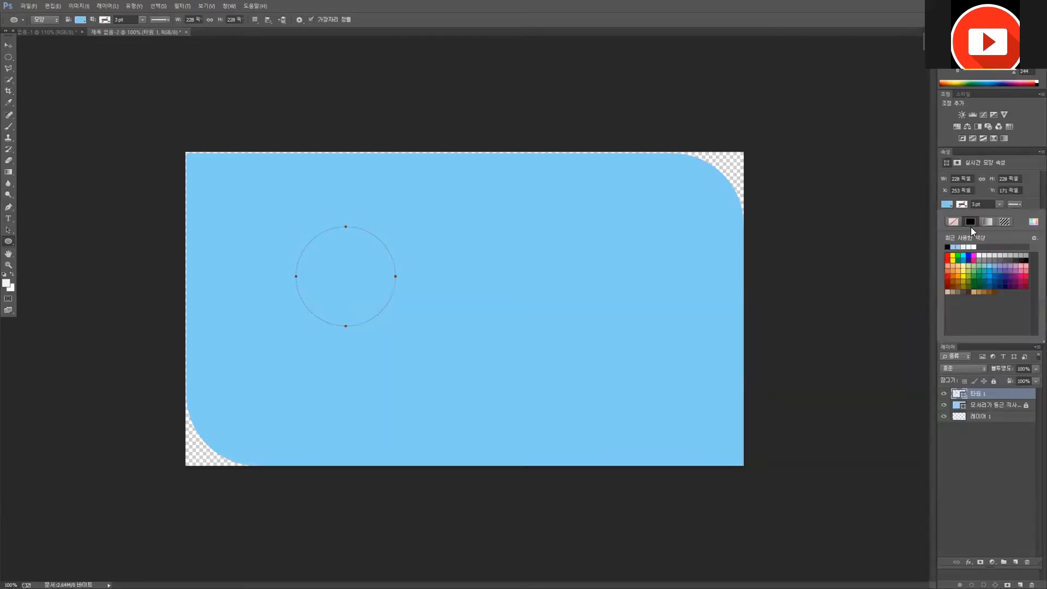
pyautogui.click(973, 246)
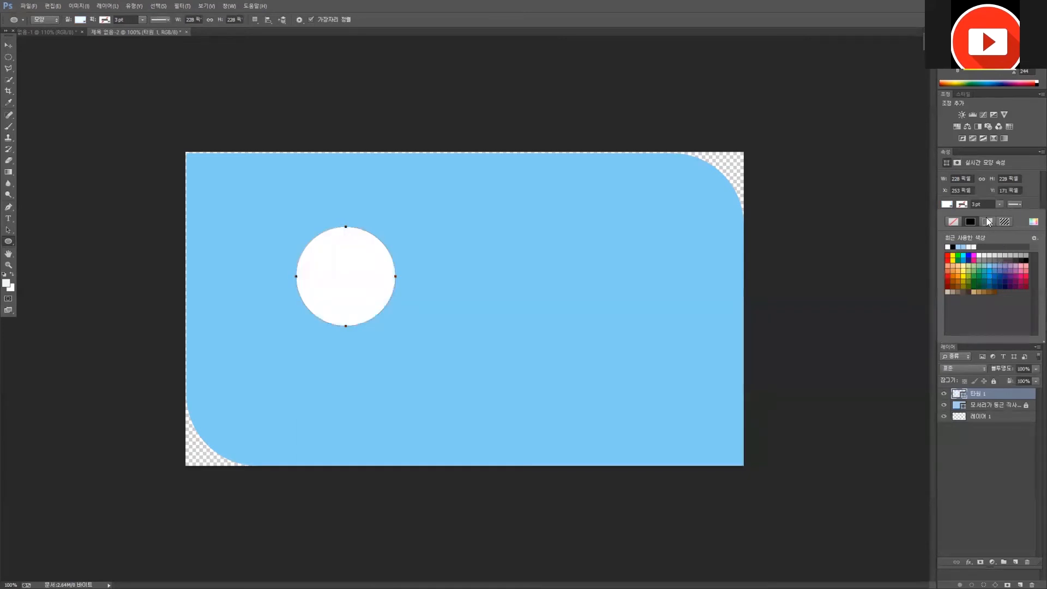
pyautogui.click(946, 206)
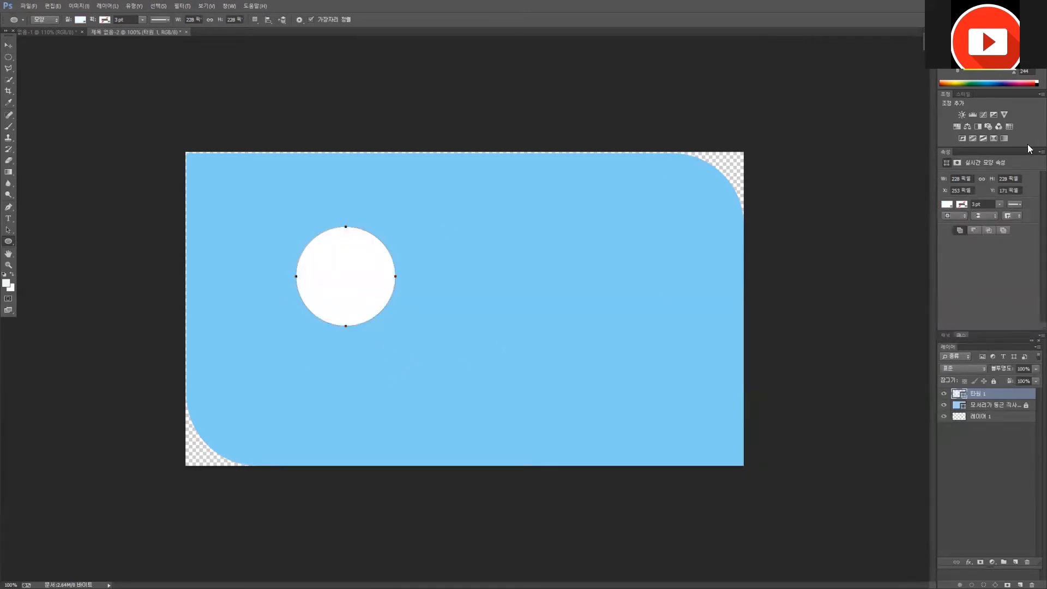
# Step: Move the white circle up toward the blue rectangle's upper-left area, to about X 217 px, Y 87 px
pyautogui.click(962, 204)
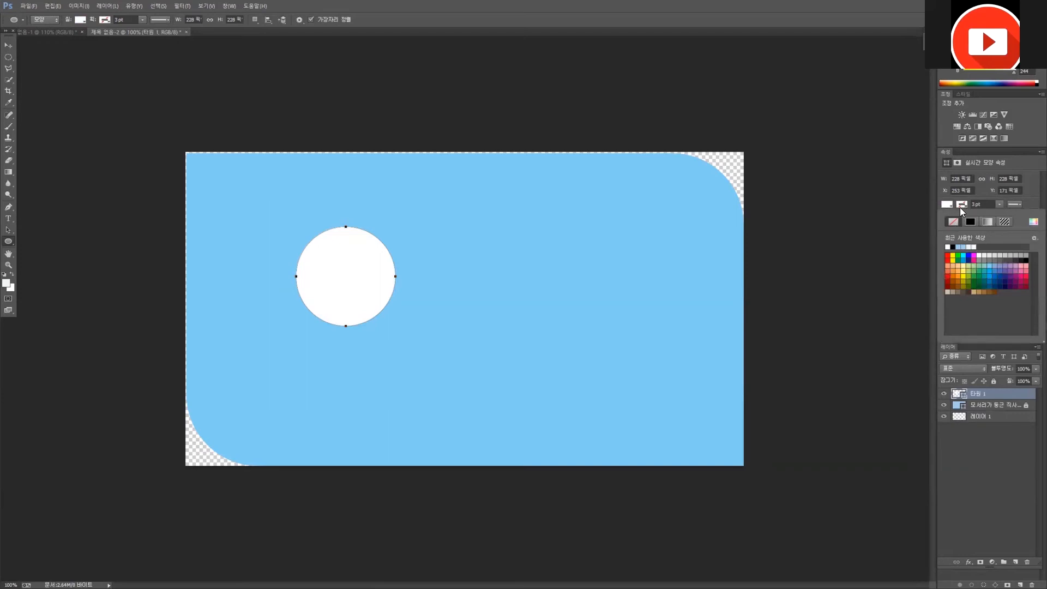
pyautogui.click(964, 205)
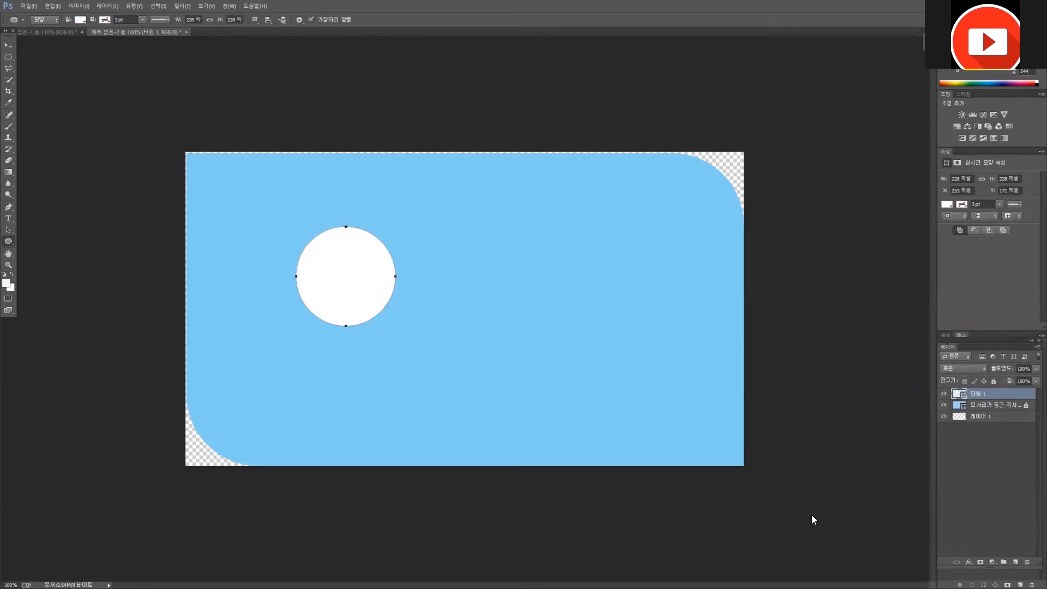
pyautogui.click(8, 45)
pyautogui.moveTo(360, 285); pyautogui.dragTo(352, 250)
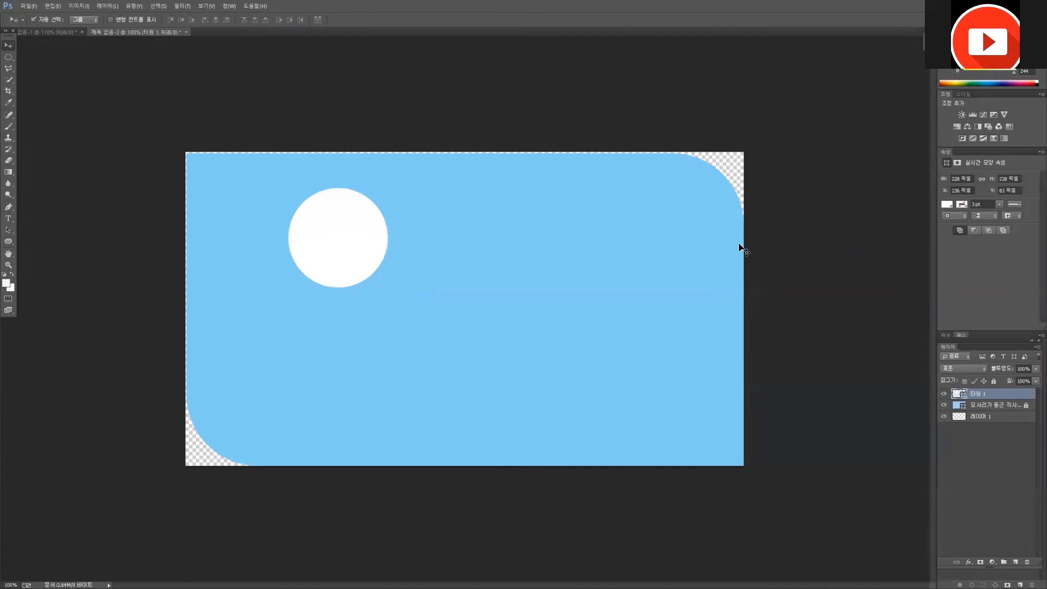
pyautogui.moveTo(378, 253); pyautogui.dragTo(367, 246)
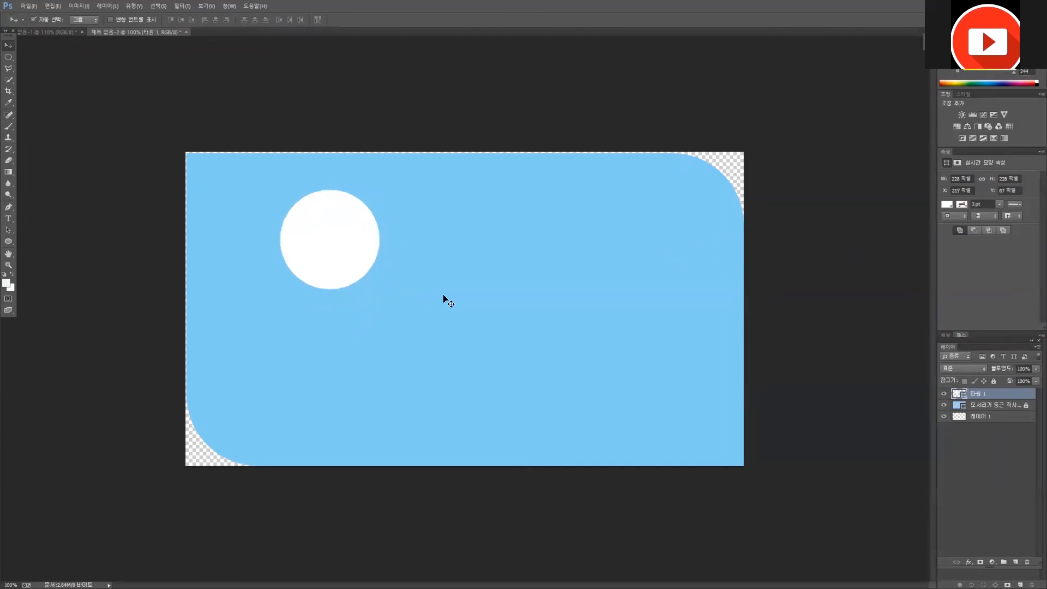
# Step: Check the white circle by toggling its layer's visibility, and lower the layer's opacity to 50%
pyautogui.click(943, 393)
pyautogui.click(944, 393)
pyautogui.click(943, 394)
pyautogui.click(943, 393)
pyautogui.click(1024, 369)
pyautogui.click(1035, 369)
pyautogui.moveTo(1030, 380); pyautogui.dragTo(1027, 378)
pyautogui.moveTo(1018, 386); pyautogui.dragTo(1012, 380)
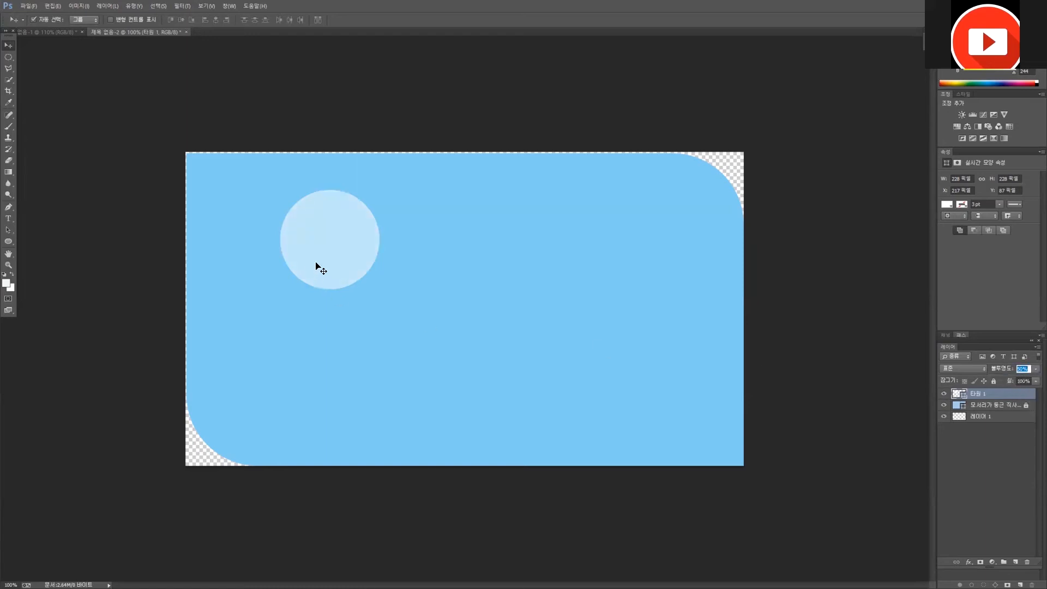
# Step: Shift the translucent circle to about X 207 px, Y 95 px, and place an overlapping copy to its lower right
pyautogui.moveTo(341, 271)
pyautogui.mouseDown()
pyautogui.moveTo(243, 451)
pyautogui.moveTo(260, 418)
pyautogui.moveTo(249, 433)
pyautogui.moveTo(660, 199)
pyautogui.moveTo(720, 194)
pyautogui.moveTo(708, 222)
pyautogui.moveTo(716, 217)
pyautogui.moveTo(591, 267)
pyautogui.moveTo(315, 267)
pyautogui.moveTo(332, 264)
pyautogui.moveTo(339, 276)
pyautogui.moveTo(294, 246)
pyautogui.moveTo(313, 234)
pyautogui.moveTo(256, 300)
pyautogui.moveTo(343, 254)
pyautogui.mouseUp()
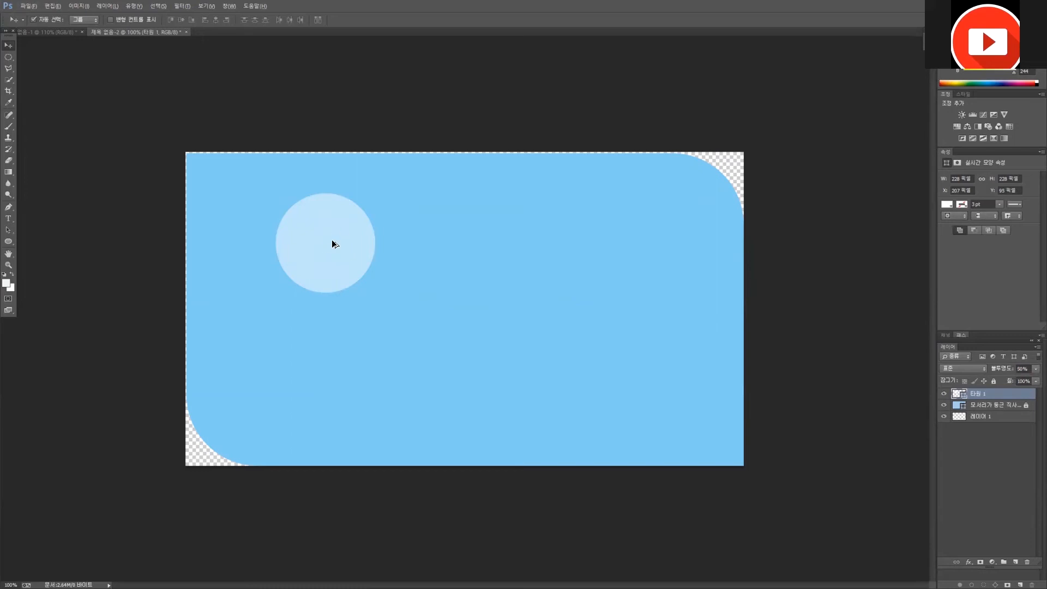
pyautogui.press('alt')
pyautogui.press('alt')
pyautogui.press('alt')
pyautogui.moveTo(336, 236); pyautogui.dragTo(382, 269)
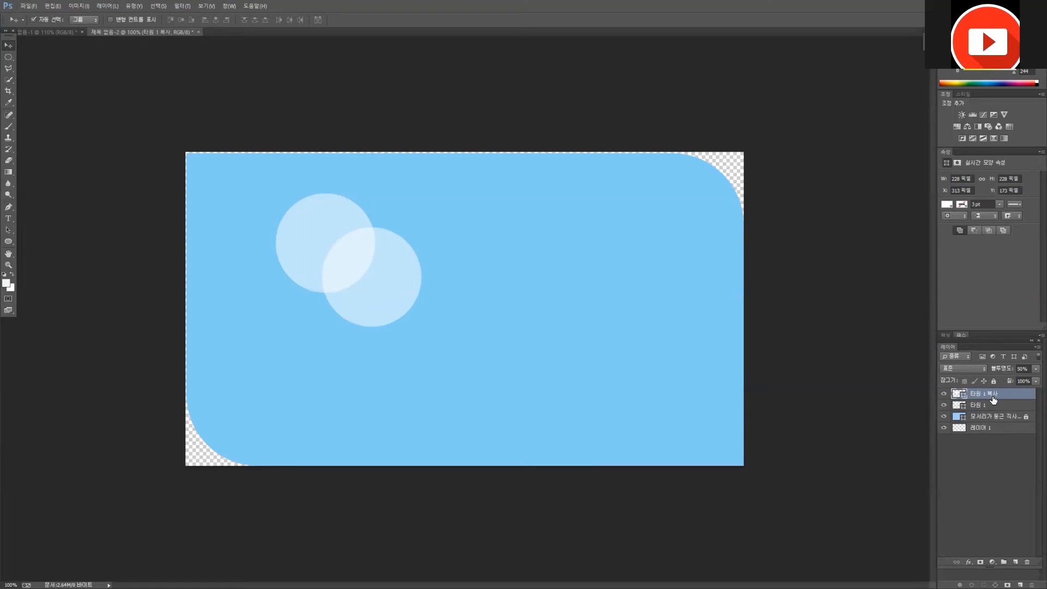
# Step: Toggle the copied circle's visibility, then spread the circles, moving the original left and the copy to about X 271 px, Y 209 px
pyautogui.click(943, 394)
pyautogui.click(943, 395)
pyautogui.click(943, 397)
pyautogui.click(943, 397)
pyautogui.moveTo(393, 294); pyautogui.dragTo(373, 306)
pyautogui.moveTo(329, 269); pyautogui.dragTo(256, 269)
pyautogui.moveTo(388, 285); pyautogui.dragTo(367, 287)
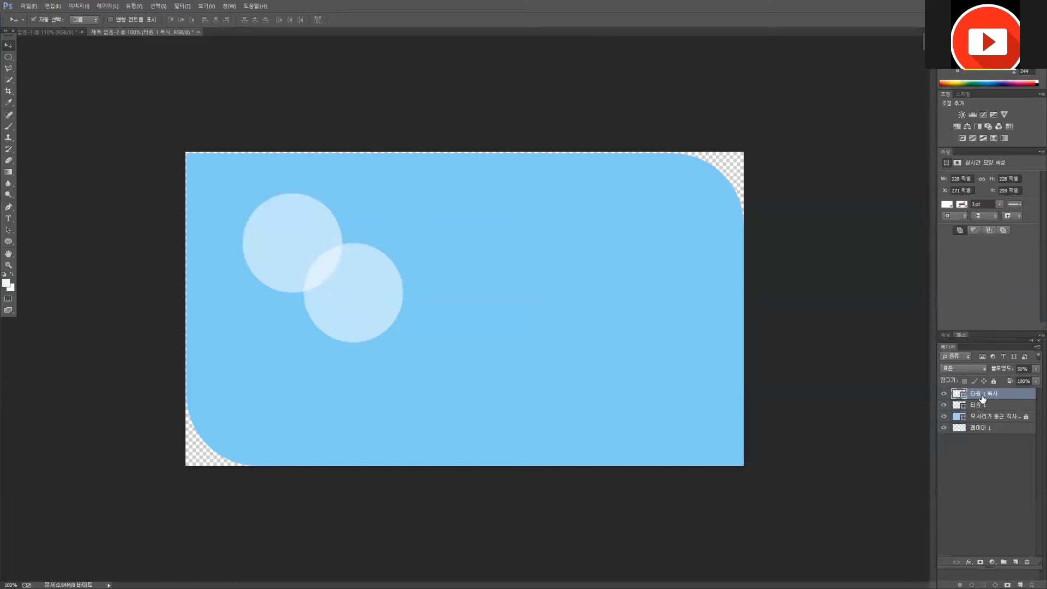
# Step: Scale the copied circle down to about 147 × 147 px and place it at about X 286 px, Y 227 px
pyautogui.click(1003, 404)
pyautogui.click(1006, 397)
pyautogui.hotkey('ctrl', 't')
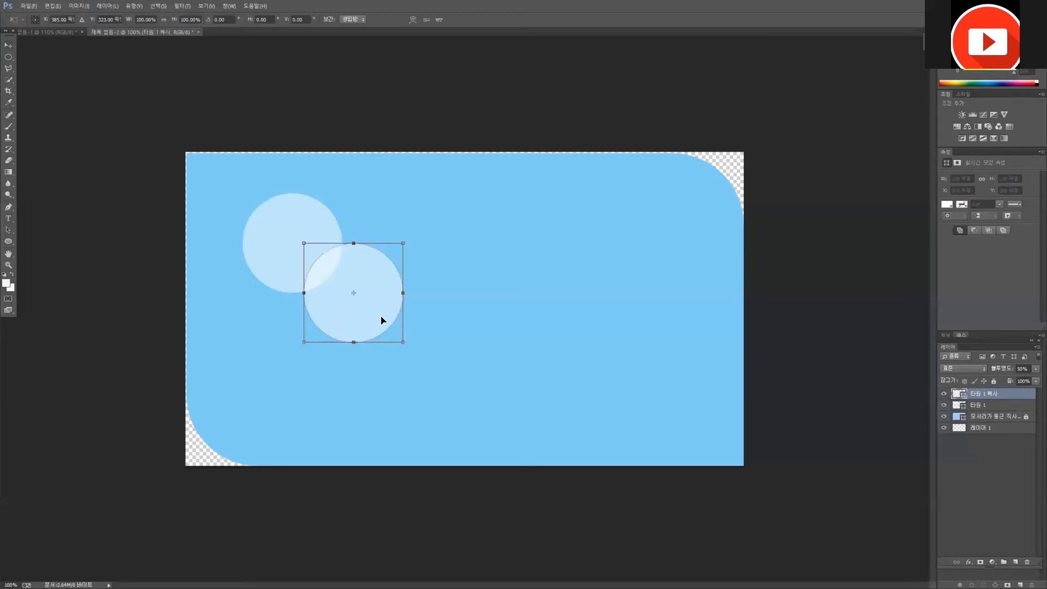
pyautogui.moveTo(385, 315)
pyautogui.mouseDown()
pyautogui.moveTo(401, 300)
pyautogui.moveTo(388, 311)
pyautogui.mouseUp()
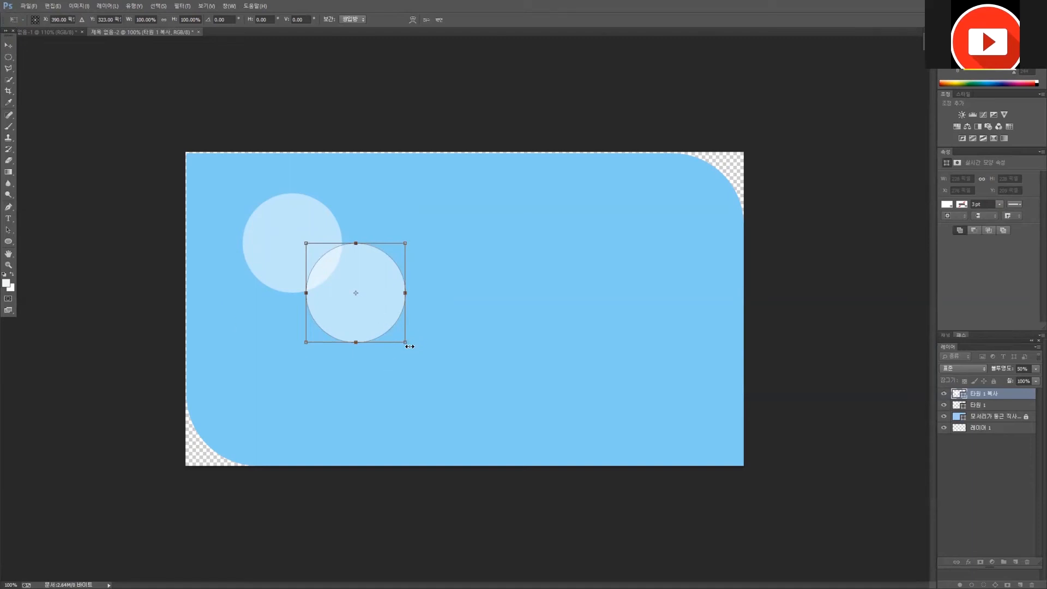
pyautogui.moveTo(405, 342); pyautogui.dragTo(375, 306)
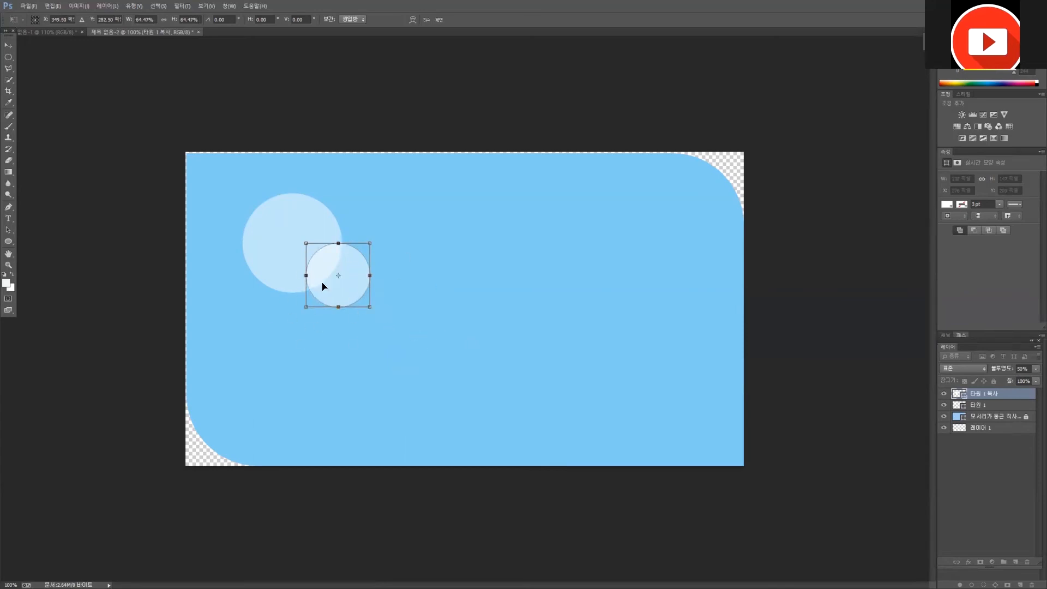
pyautogui.moveTo(362, 282)
pyautogui.mouseDown()
pyautogui.moveTo(350, 280)
pyautogui.moveTo(359, 279)
pyautogui.mouseUp()
pyautogui.press('Return')
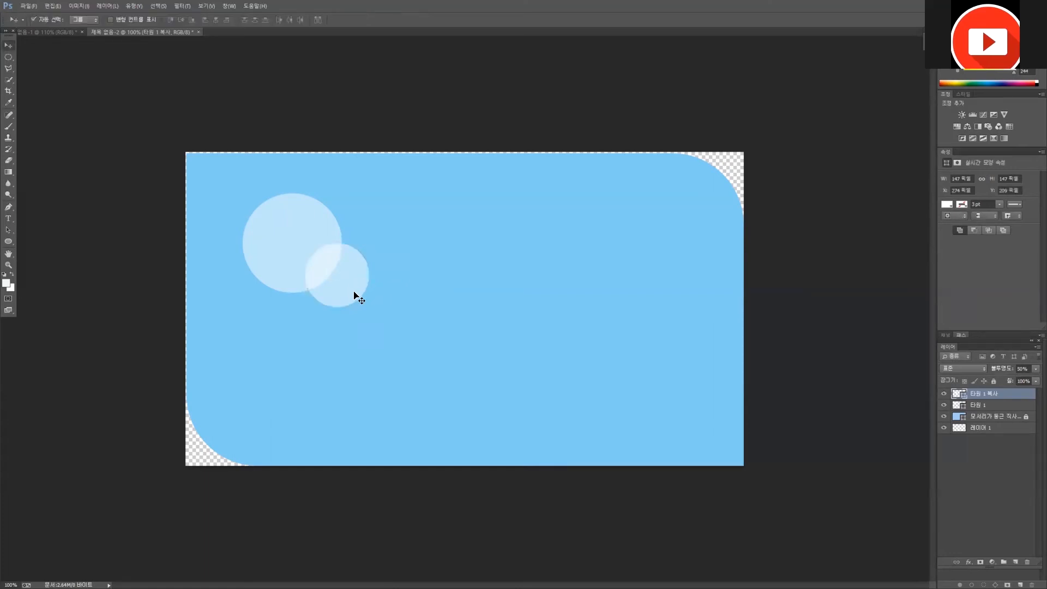
pyautogui.moveTo(362, 283)
pyautogui.mouseDown()
pyautogui.moveTo(366, 273)
pyautogui.moveTo(359, 294)
pyautogui.moveTo(368, 272)
pyautogui.mouseUp()
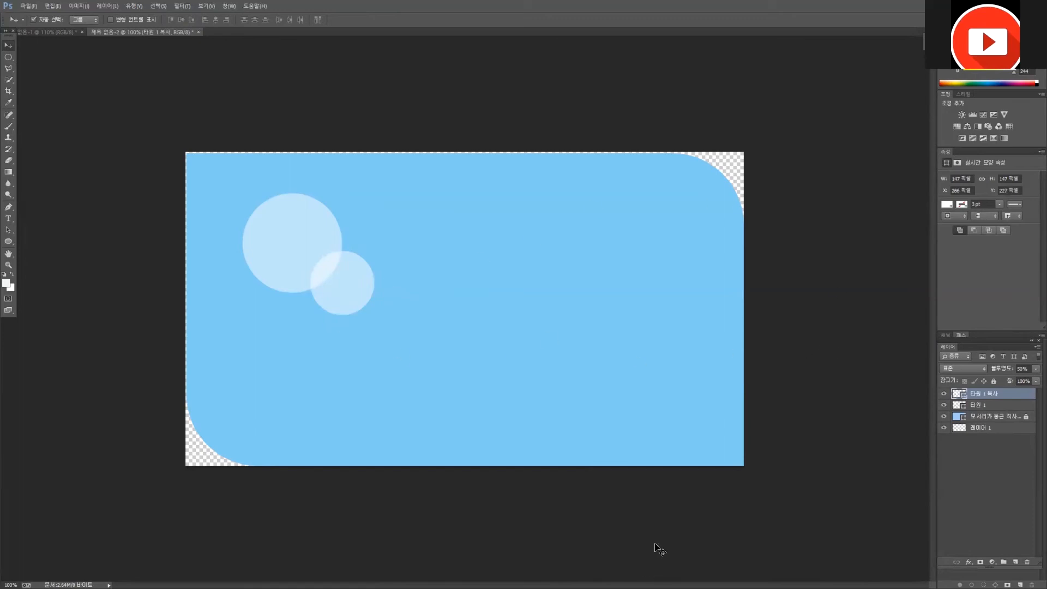
# Step: Consult the example 부탁해.jpg, copy the large circle to the lower-right area, enlarge it to about 299 px, and add an overlapping duplicate above it
pyautogui.click(812, 588)
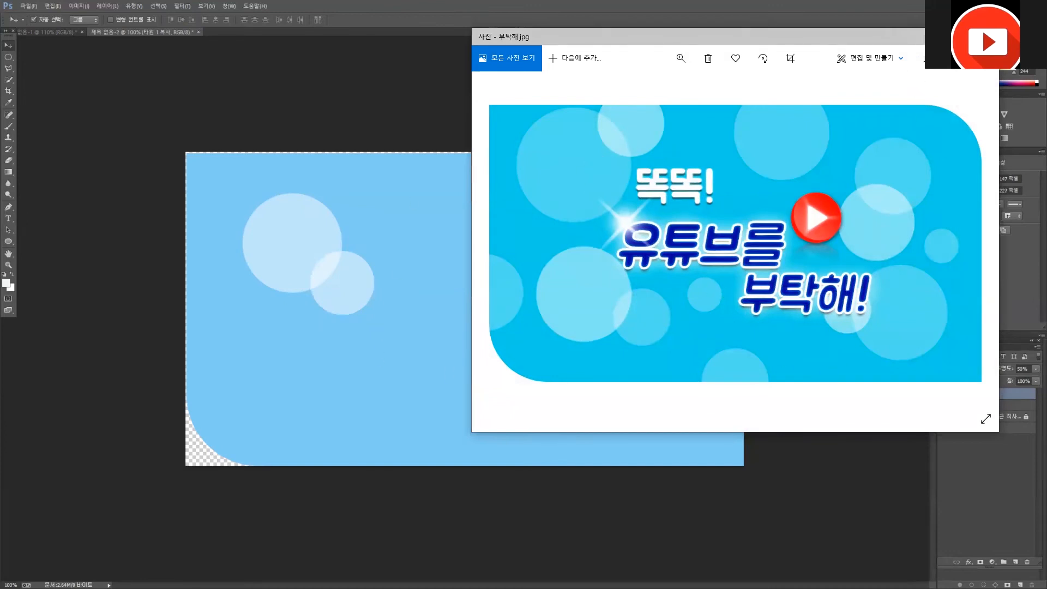
pyautogui.click(936, 37)
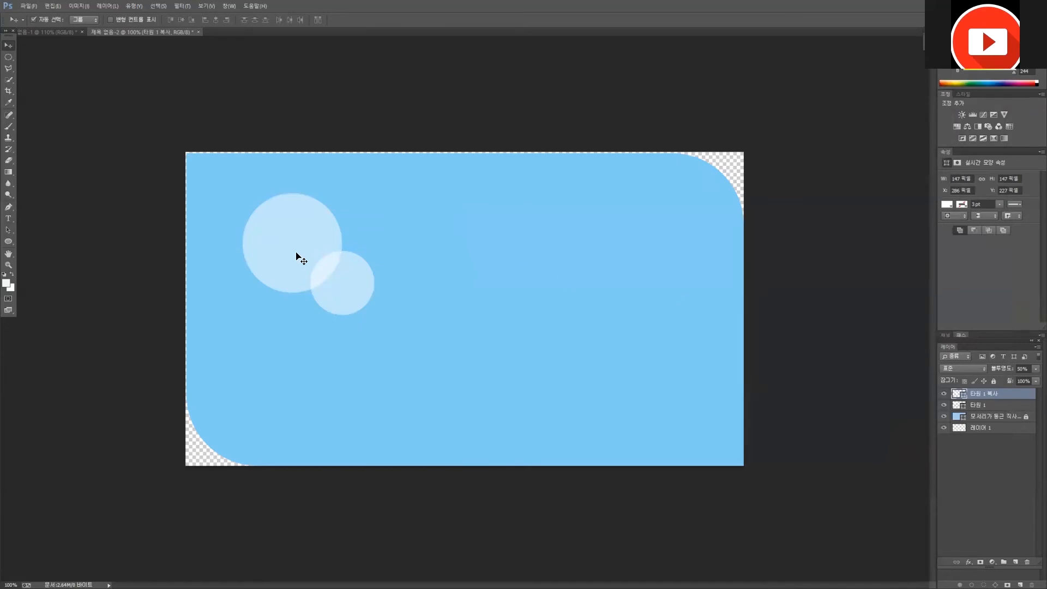
pyautogui.moveTo(306, 246); pyautogui.dragTo(599, 355)
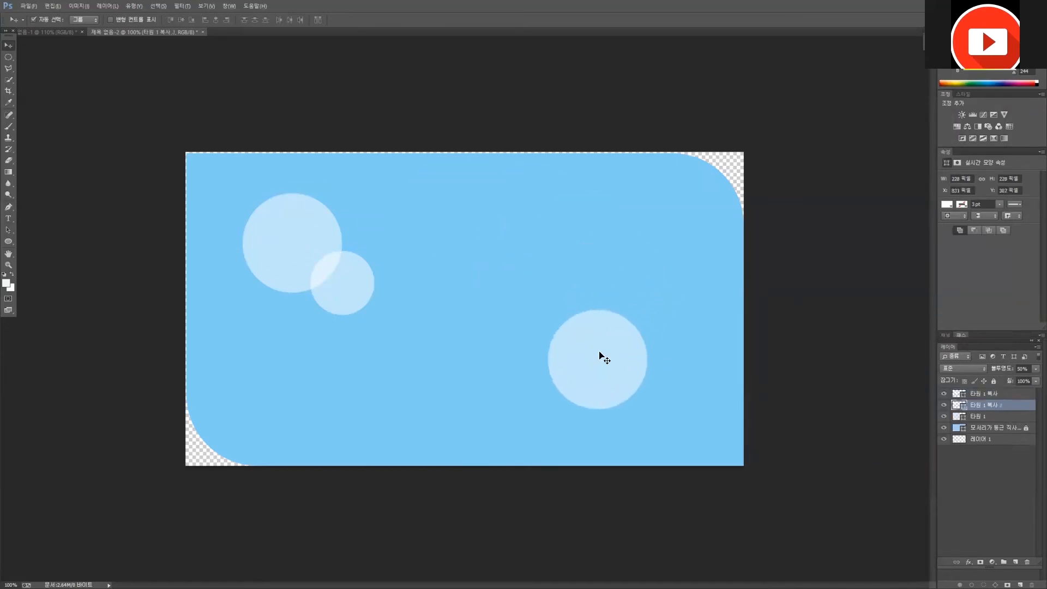
pyautogui.hotkey('ctrl', 't')
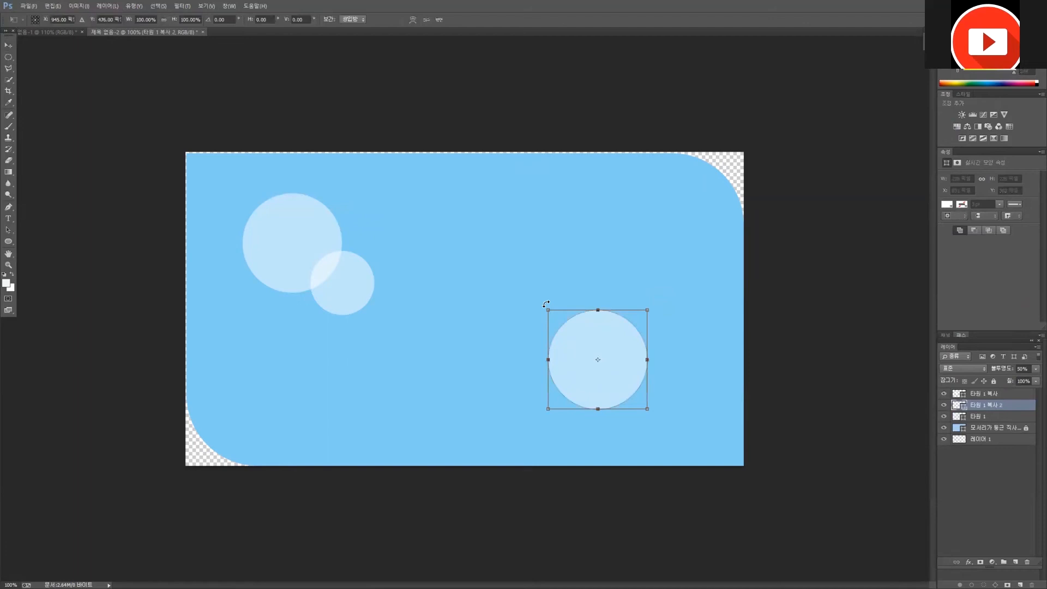
pyautogui.moveTo(546, 307); pyautogui.dragTo(516, 277)
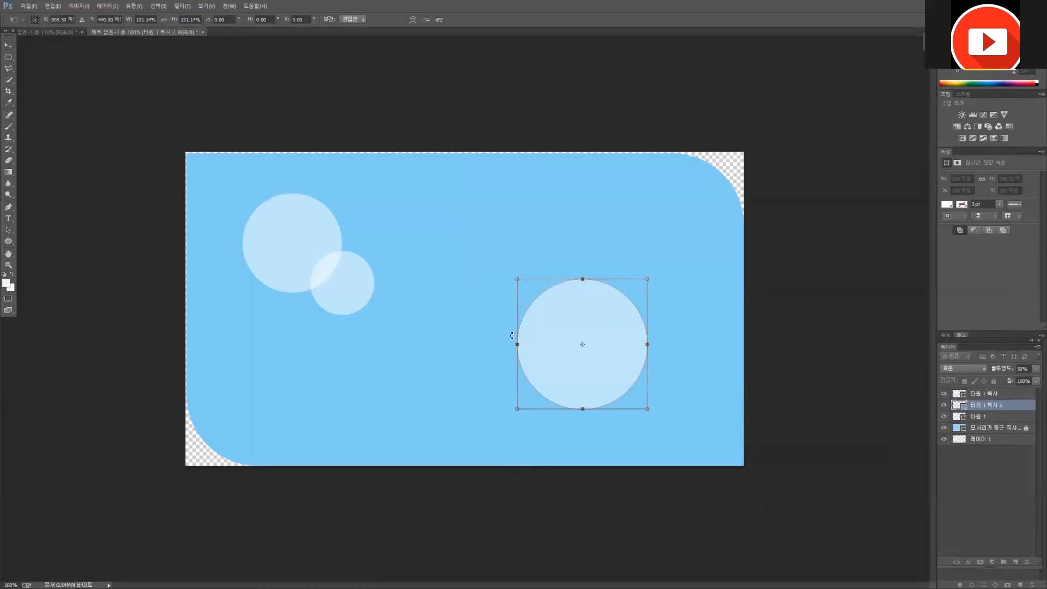
pyautogui.moveTo(627, 333); pyautogui.dragTo(680, 329)
pyautogui.press('Return')
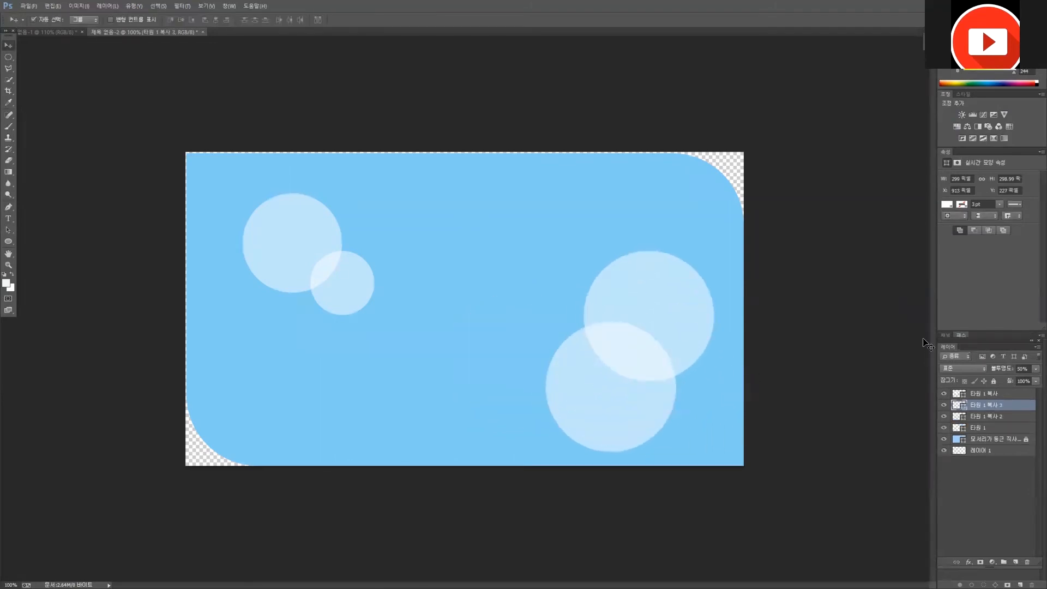
# Step: Reduce the upper of the two large right-hand circles to 29% opacity and about 217 px, and copy it to the lower-left area
pyautogui.moveTo(1007, 370)
pyautogui.mouseDown()
pyautogui.moveTo(980, 358)
pyautogui.moveTo(1015, 373)
pyautogui.mouseUp()
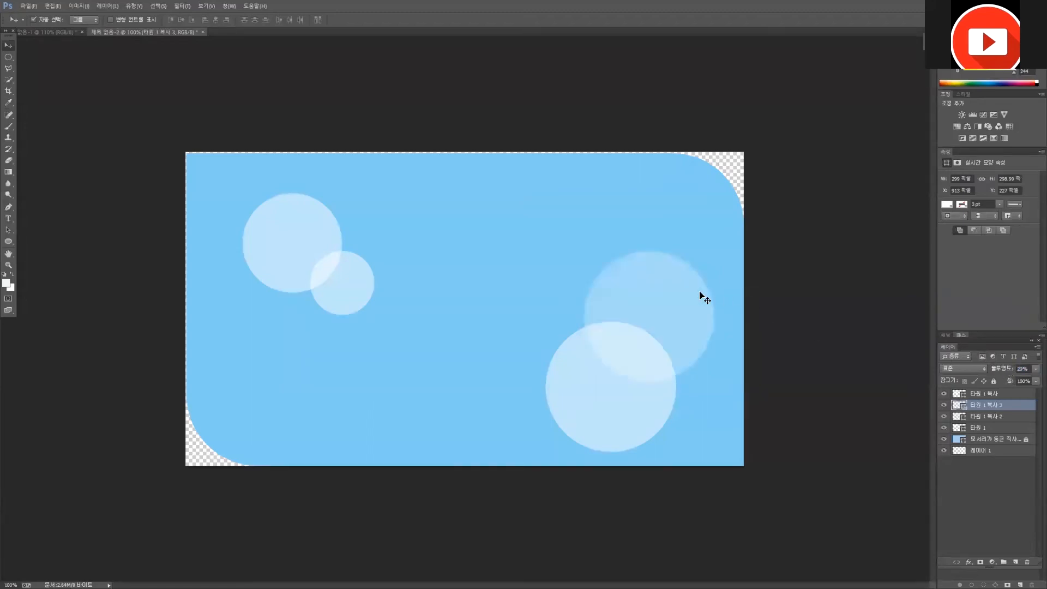
pyautogui.hotkey('ctrl', 't')
pyautogui.moveTo(711, 250); pyautogui.dragTo(359, 410)
pyautogui.press('Return')
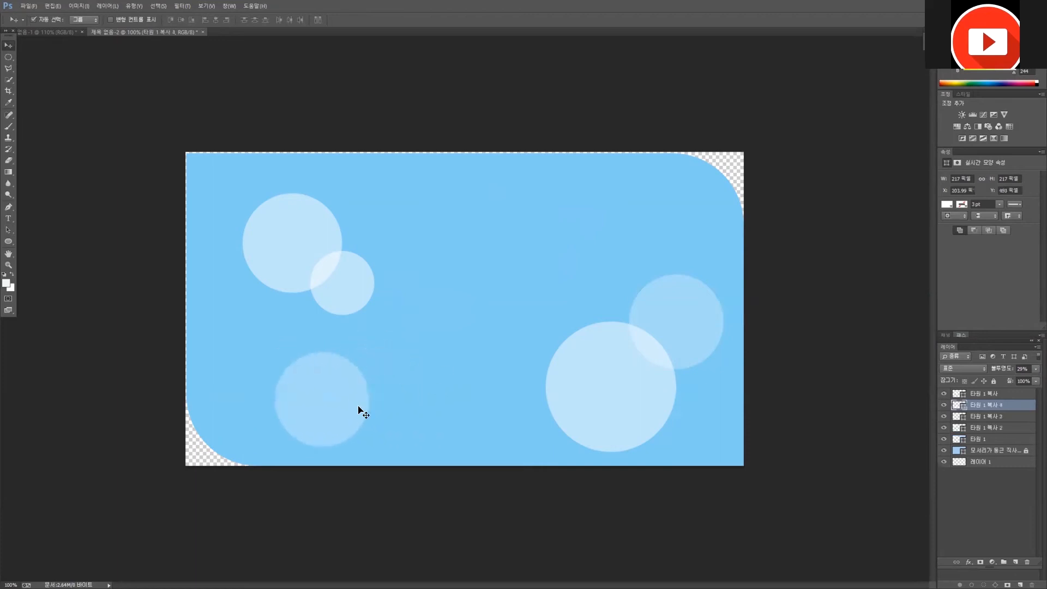
# Step: Scale the lower-left circle down to about 129 × 129 px
pyautogui.hotkey('ctrl', 't')
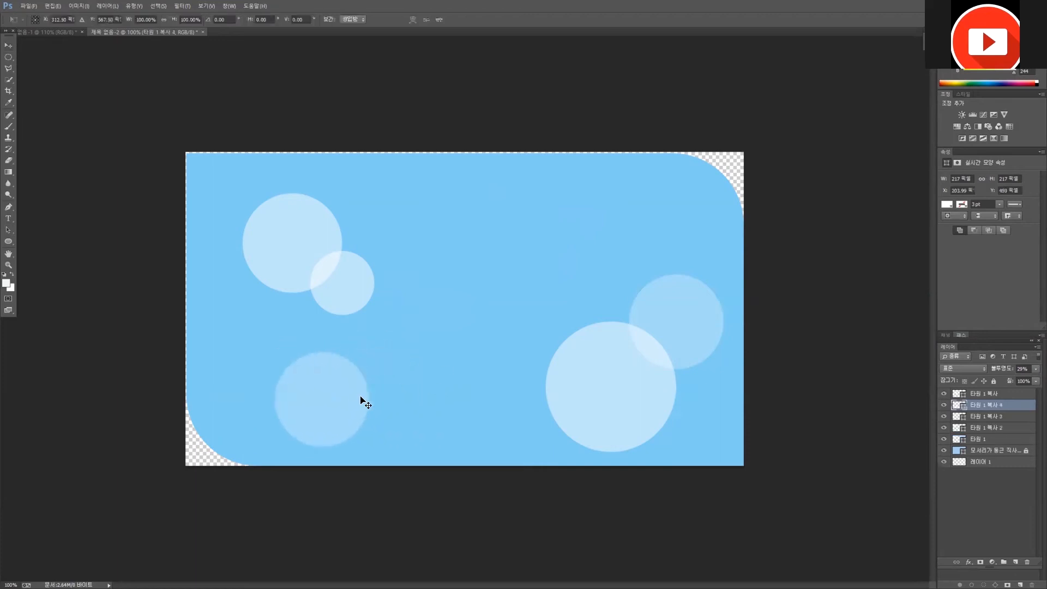
pyautogui.moveTo(370, 349); pyautogui.dragTo(339, 396)
pyautogui.press('Return')
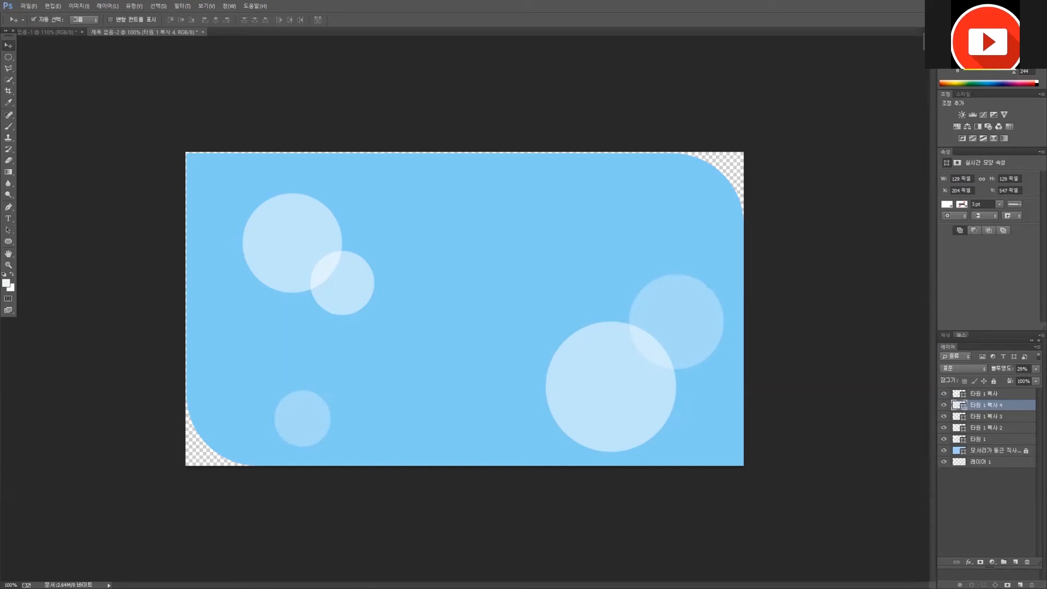
pyautogui.click(630, 294)
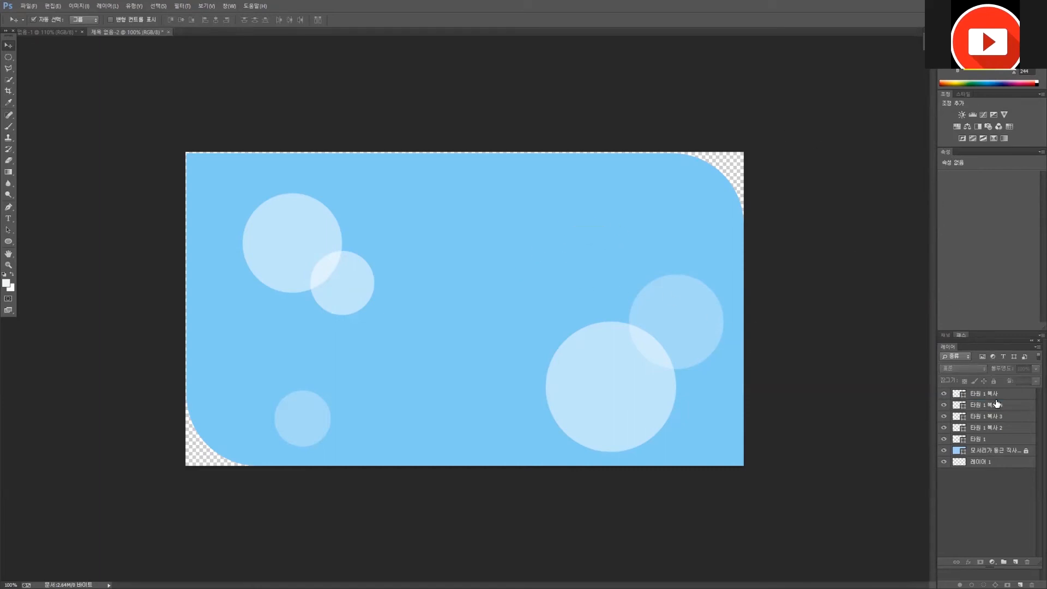
pyautogui.click(1016, 403)
pyautogui.click(1008, 393)
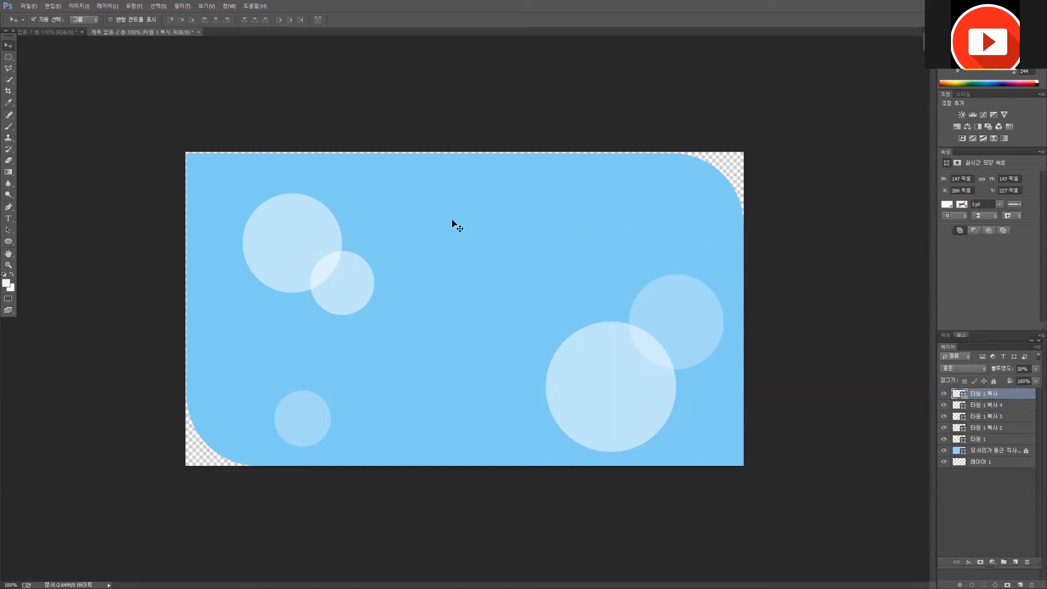
pyautogui.click(510, 218)
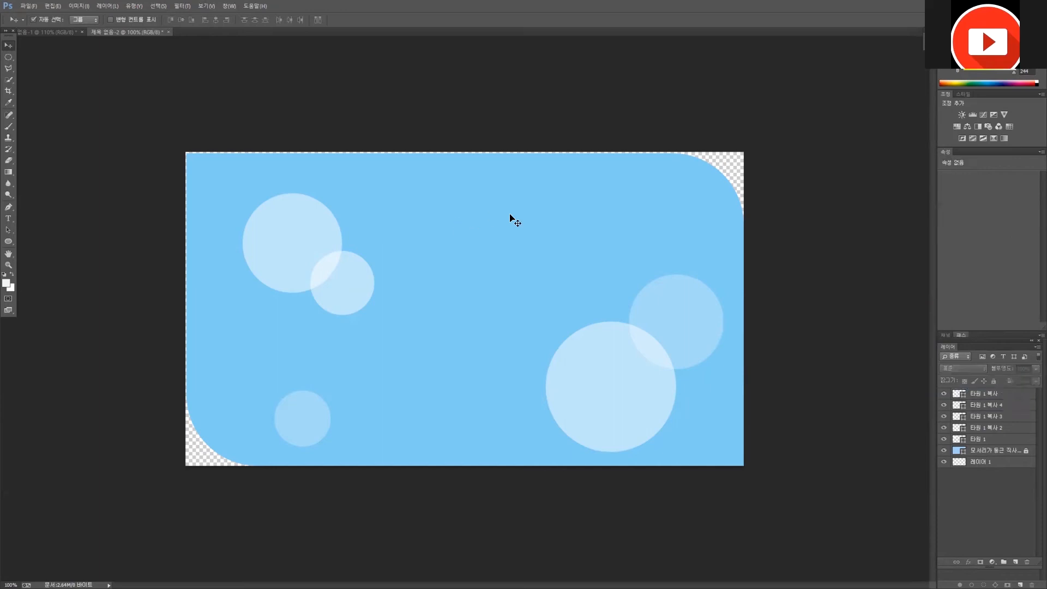
# Step: Unlock the blue rounded rectangle's layer and hide all five circle layers
pyautogui.click(989, 450)
pyautogui.click(992, 380)
pyautogui.moveTo(943, 439); pyautogui.dragTo(943, 394)
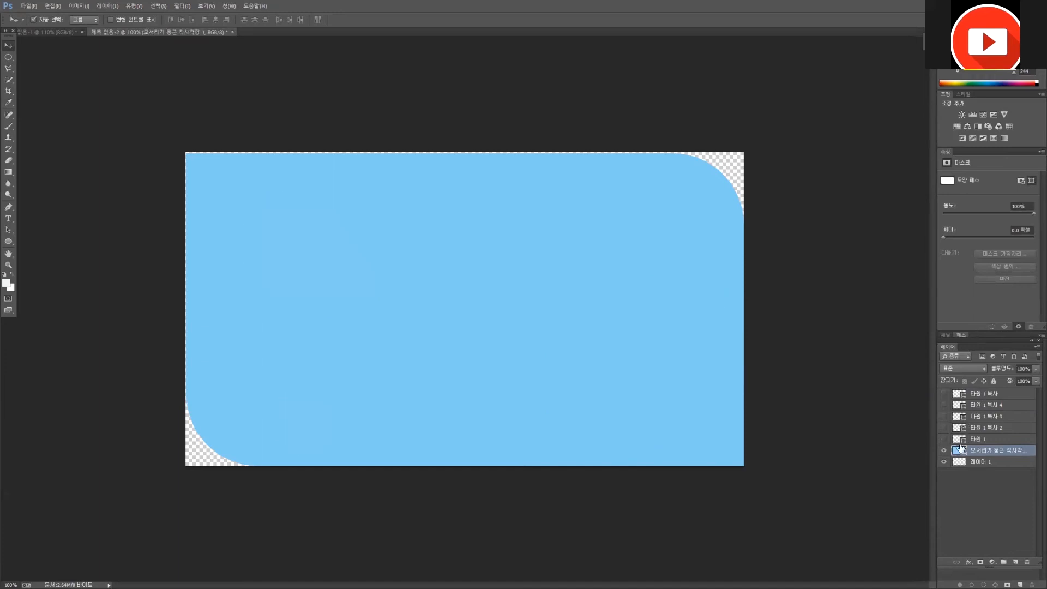
# Step: Reposition and transform the blue rounded rectangle to fill the 1280 × 720 px canvas edge to edge
pyautogui.click(944, 451)
pyautogui.click(944, 450)
pyautogui.moveTo(634, 318); pyautogui.dragTo(633, 321)
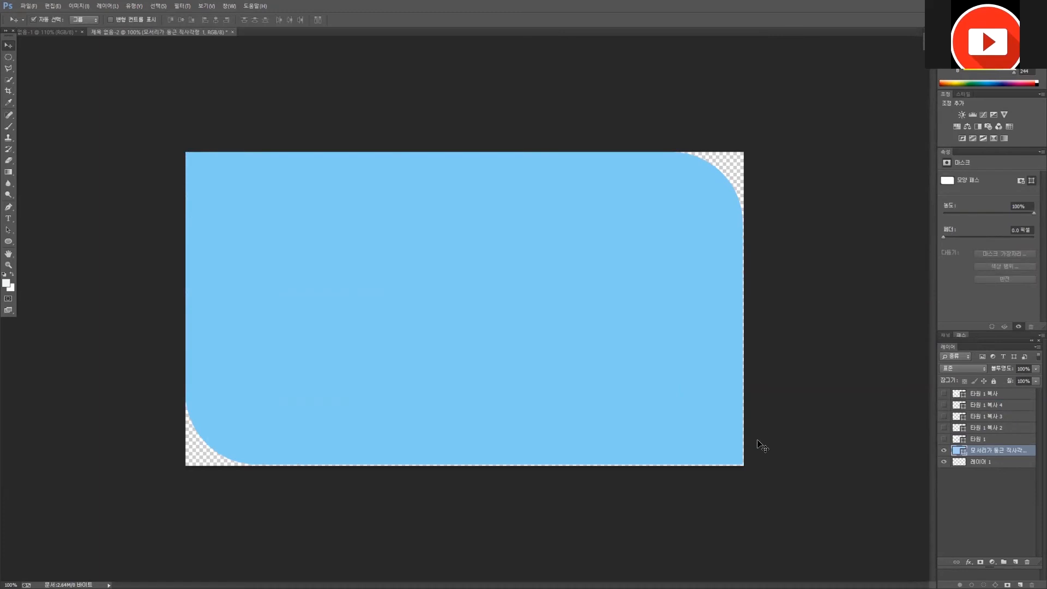
pyautogui.hotkey('ctrl', 't')
pyautogui.press('Return')
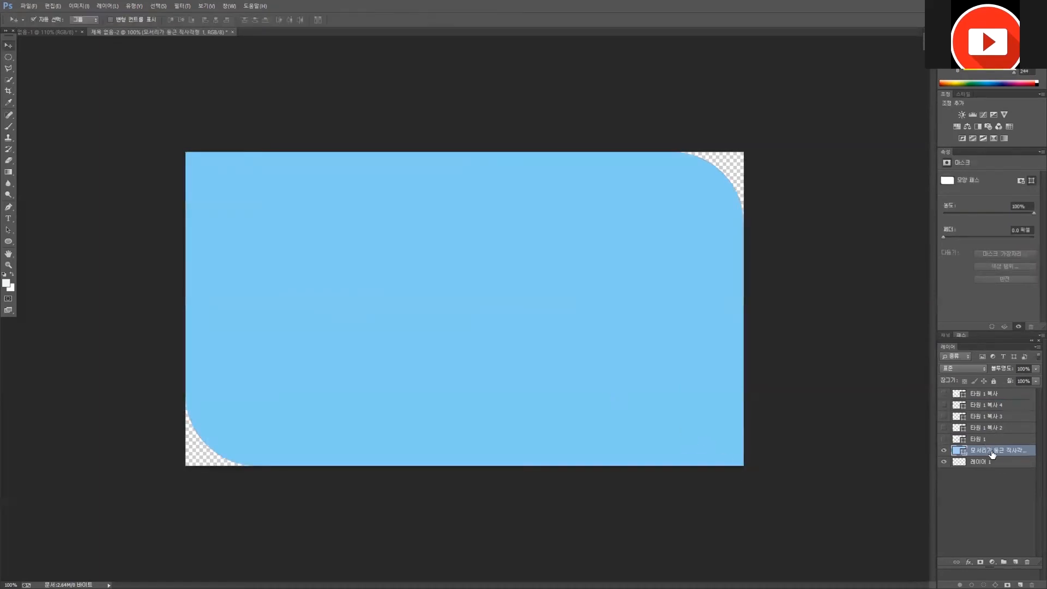
# Step: Hide the existing blue rectangle, draw a new 10 px rounded rectangle of about 1254 × 711 px, and display its live shape properties
pyautogui.moveTo(8, 241); pyautogui.dragTo(55, 247)
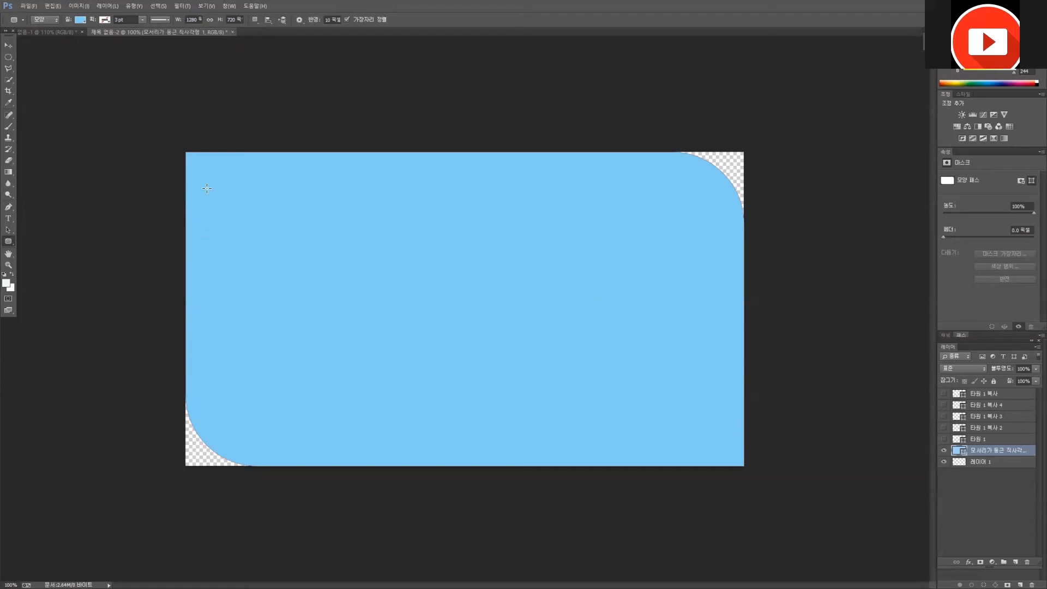
pyautogui.click(943, 452)
pyautogui.moveTo(218, 175); pyautogui.dragTo(733, 465)
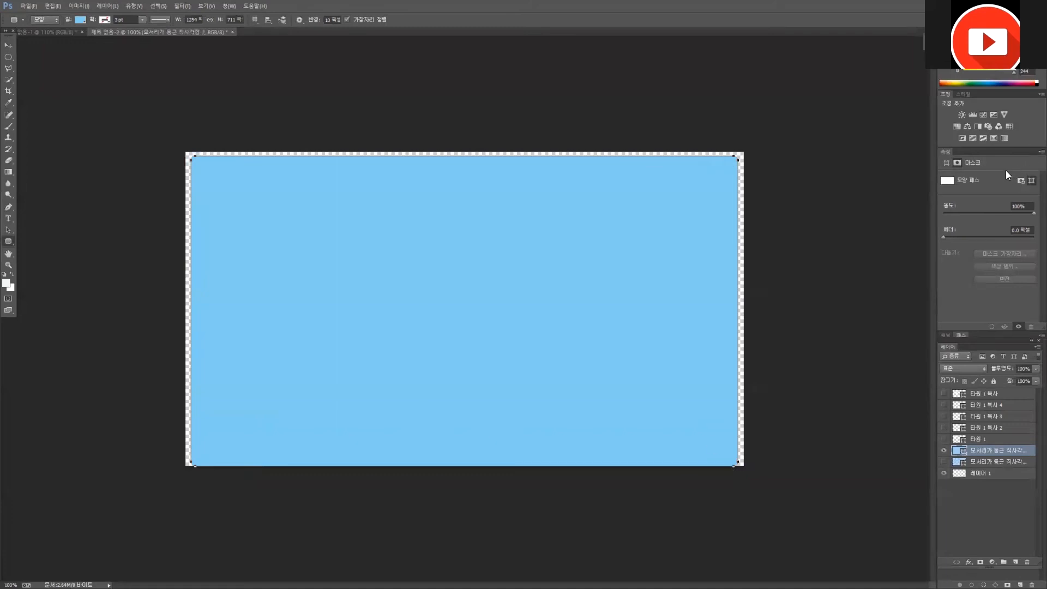
pyautogui.click(947, 232)
pyautogui.moveTo(929, 230); pyautogui.dragTo(930, 239)
pyautogui.click(946, 162)
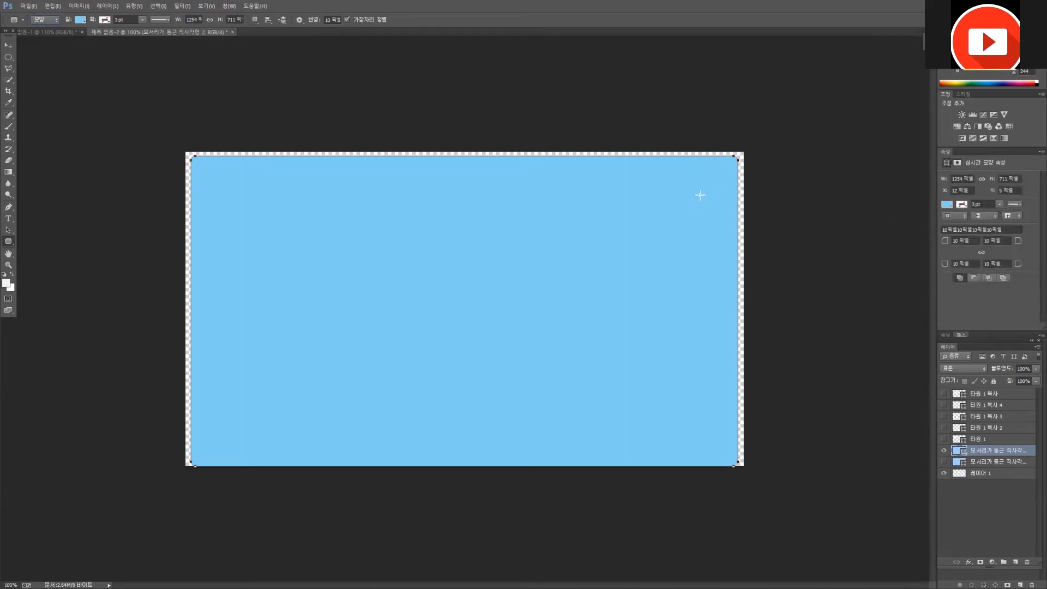
# Step: Move the new rounded rectangle to about X -151 px, Y 126 px, and show its mask properties
pyautogui.click(9, 46)
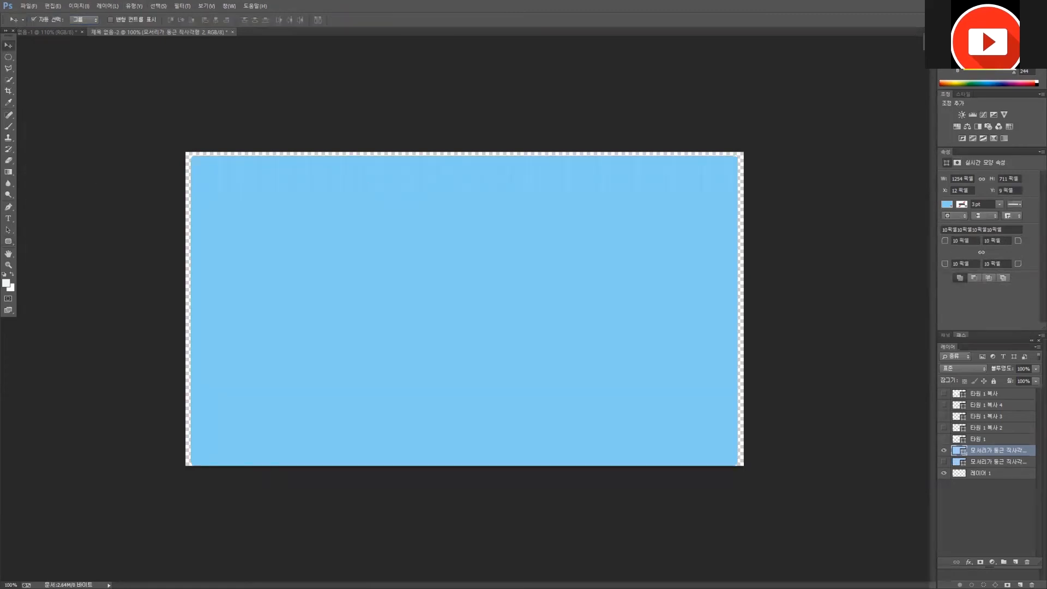
pyautogui.moveTo(346, 297); pyautogui.dragTo(248, 356)
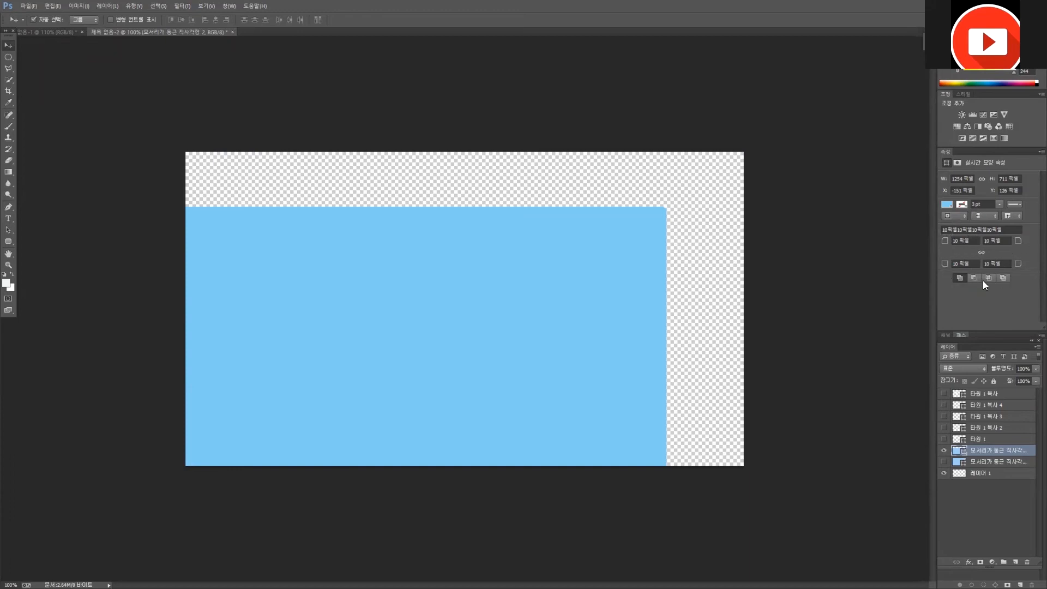
pyautogui.click(958, 163)
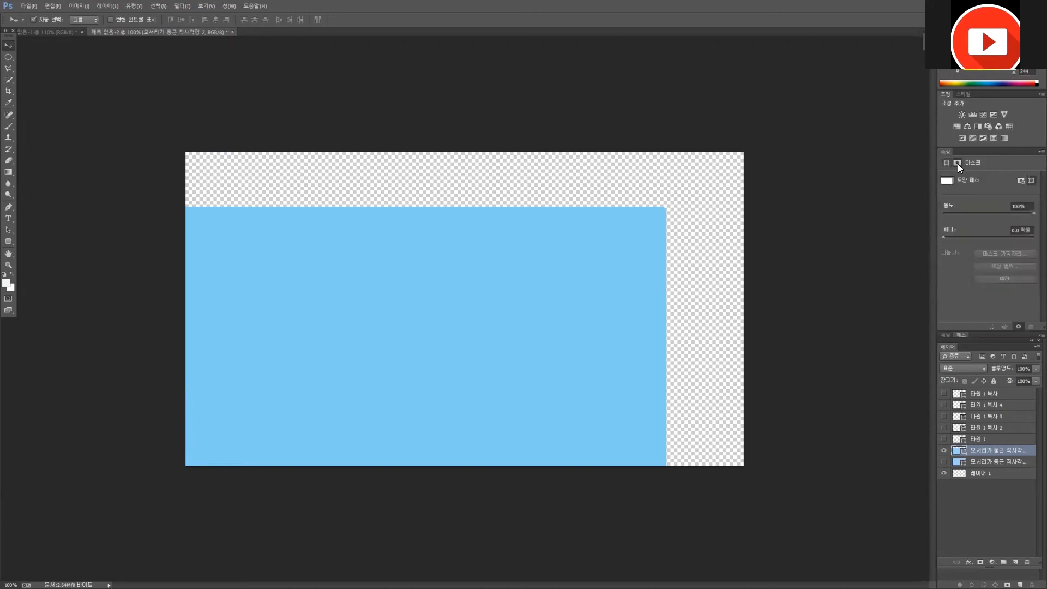
# Step: Show the rounded rectangle's live shape properties and move it near the canvas's upper-left corner, to about X 16 px
pyautogui.click(947, 163)
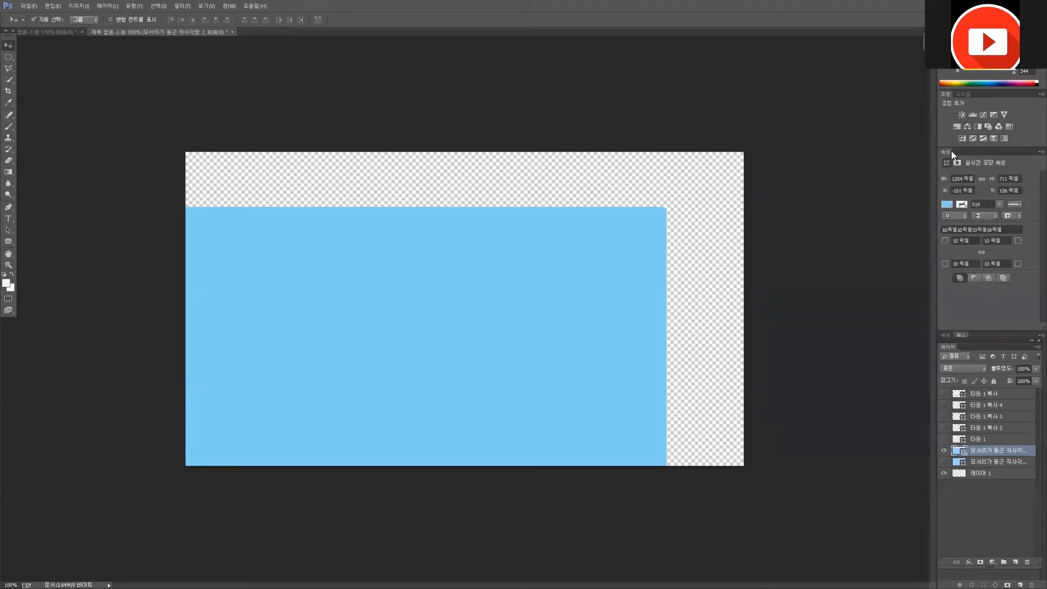
pyautogui.click(955, 162)
pyautogui.click(946, 162)
pyautogui.moveTo(615, 287); pyautogui.dragTo(686, 239)
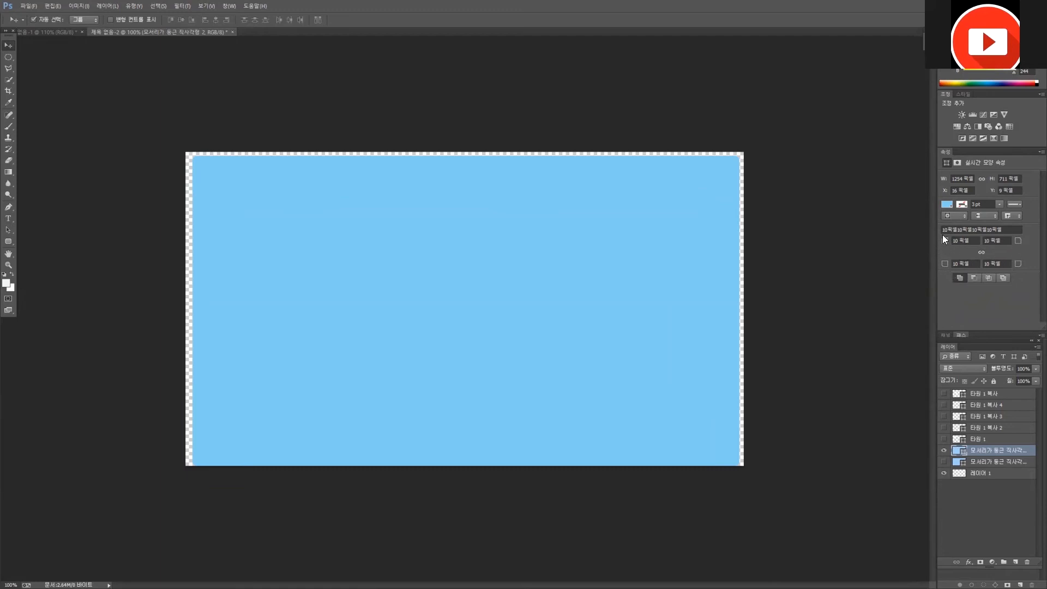
# Step: Round the rectangle's upper-left corner to 146 px and lower-right corner to 163 px, and align its upper edge with the canvas
pyautogui.moveTo(947, 243); pyautogui.dragTo(994, 257)
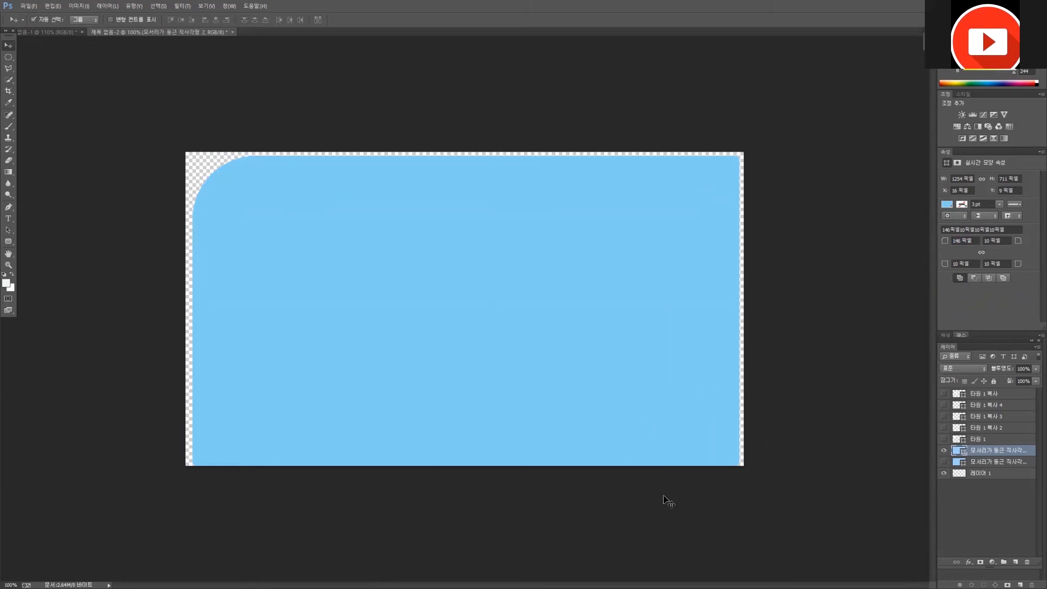
pyautogui.click(1018, 267)
pyautogui.moveTo(1018, 267)
pyautogui.mouseDown()
pyautogui.moveTo(973, 279)
pyautogui.moveTo(1029, 283)
pyautogui.mouseUp()
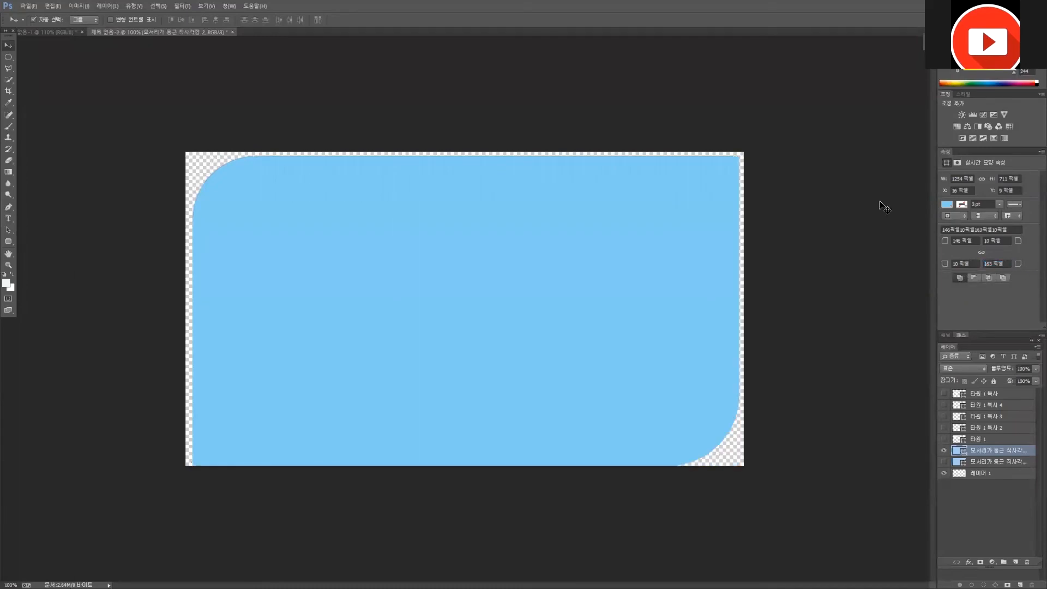
pyautogui.moveTo(548, 339); pyautogui.dragTo(546, 333)
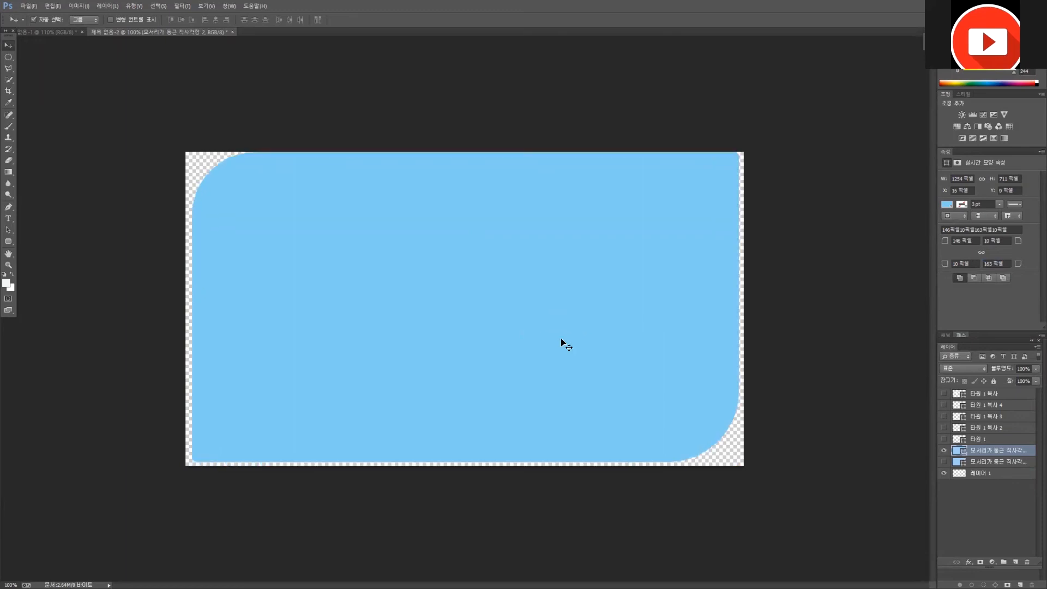
# Step: Hide the new rounded rectangle, and show the original blue rectangle and all five circle layers
pyautogui.click(943, 450)
pyautogui.moveTo(944, 393); pyautogui.dragTo(948, 445)
pyautogui.click(945, 461)
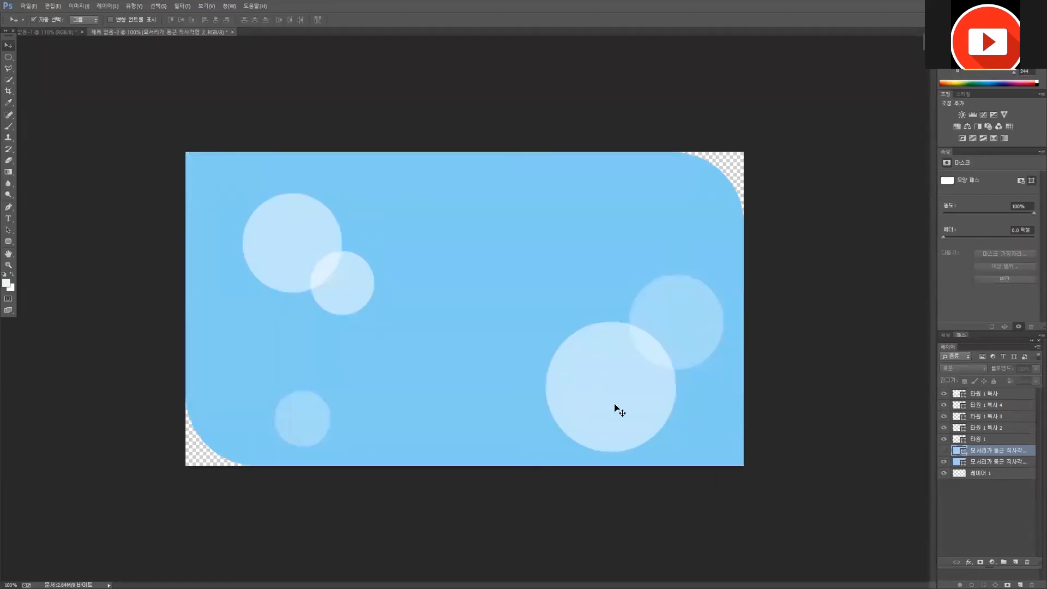
pyautogui.click(991, 393)
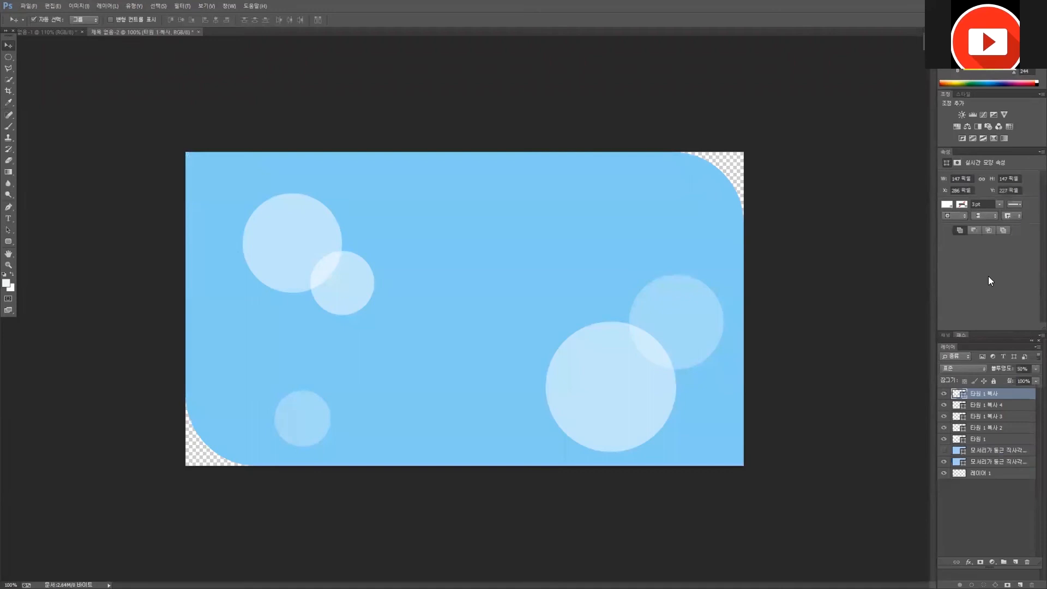
pyautogui.click(944, 393)
pyautogui.click(944, 393)
# Step: Duplicate the 217 px right-hand circle to the upper middle and the small lower-left circle to its own left side
pyautogui.moveTo(683, 322); pyautogui.dragTo(542, 226)
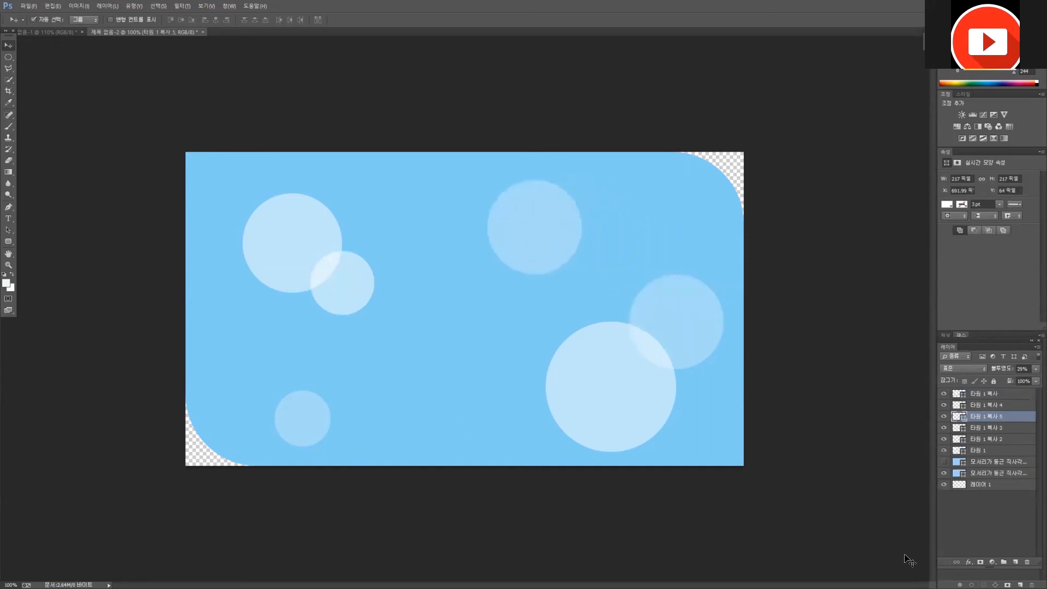
pyautogui.moveTo(309, 428); pyautogui.dragTo(252, 412)
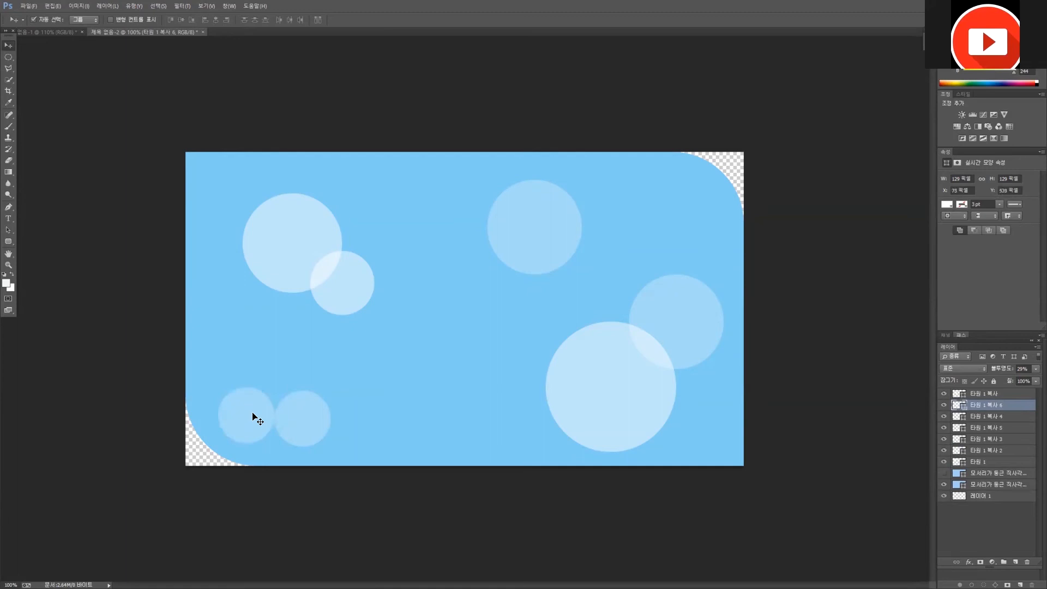
# Step: Scale the small circle copy to 88 px, place it at about X 77 px, Y 437 px, and set its opacity to 70%
pyautogui.hotkey('ctrl', 't')
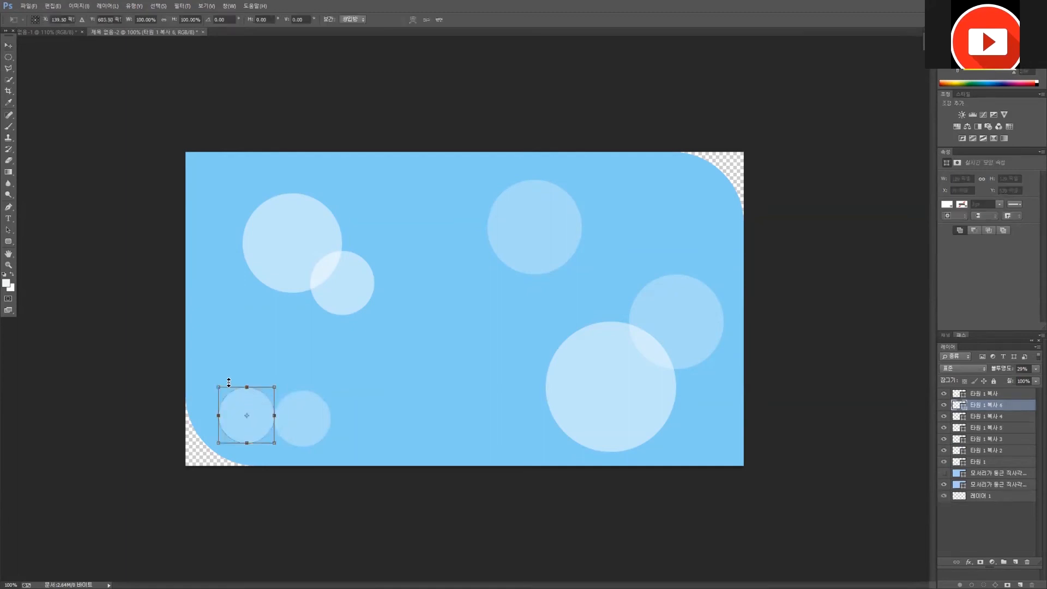
pyautogui.moveTo(219, 443); pyautogui.dragTo(239, 418)
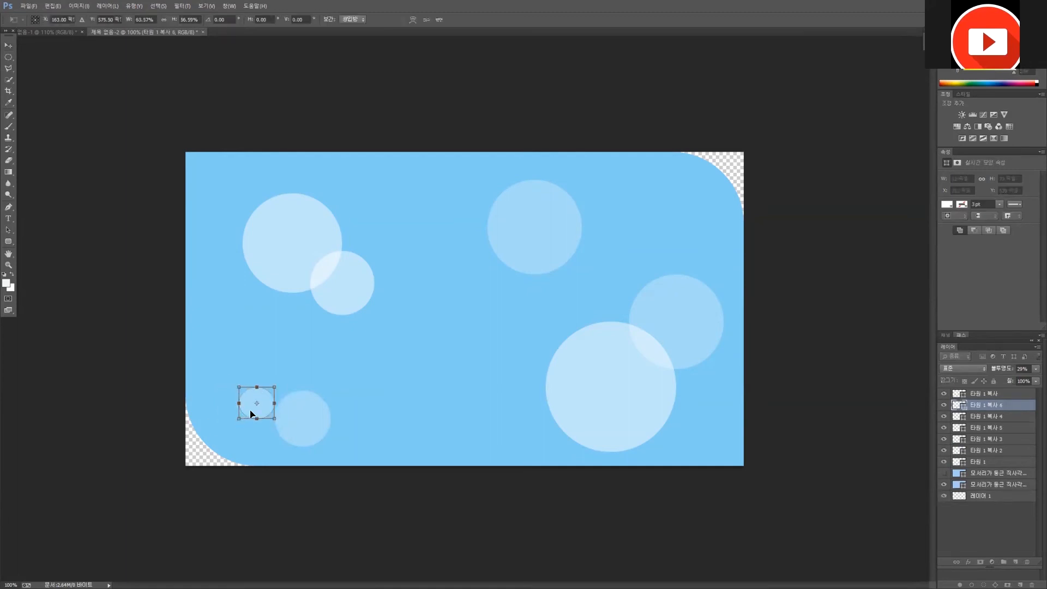
pyautogui.hotkey('ctrl', 'z')
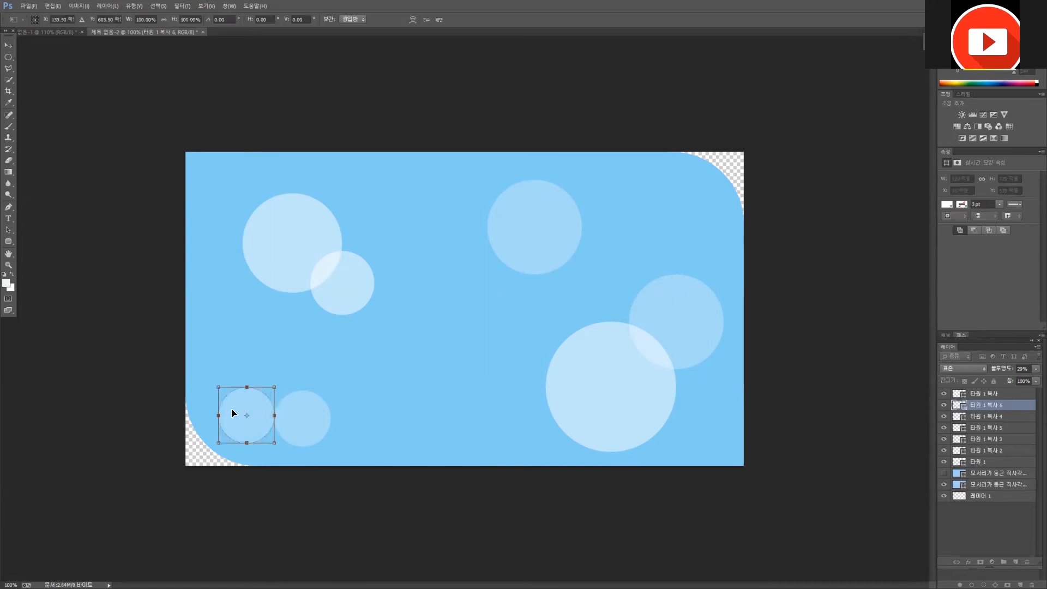
pyautogui.moveTo(216, 389); pyautogui.dragTo(240, 368)
pyautogui.press('Return')
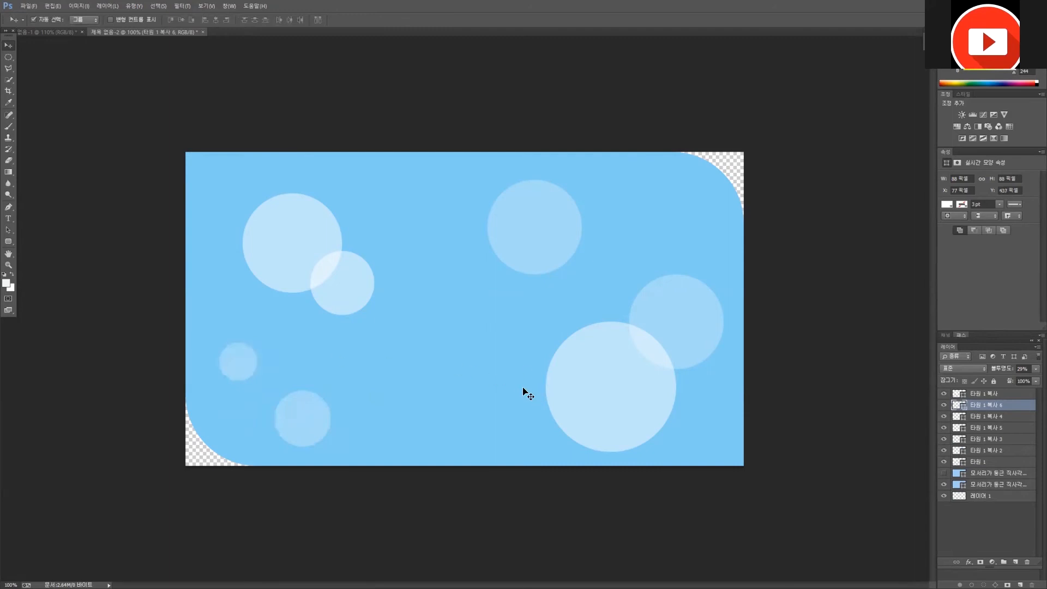
pyautogui.moveTo(1002, 372); pyautogui.dragTo(1011, 376)
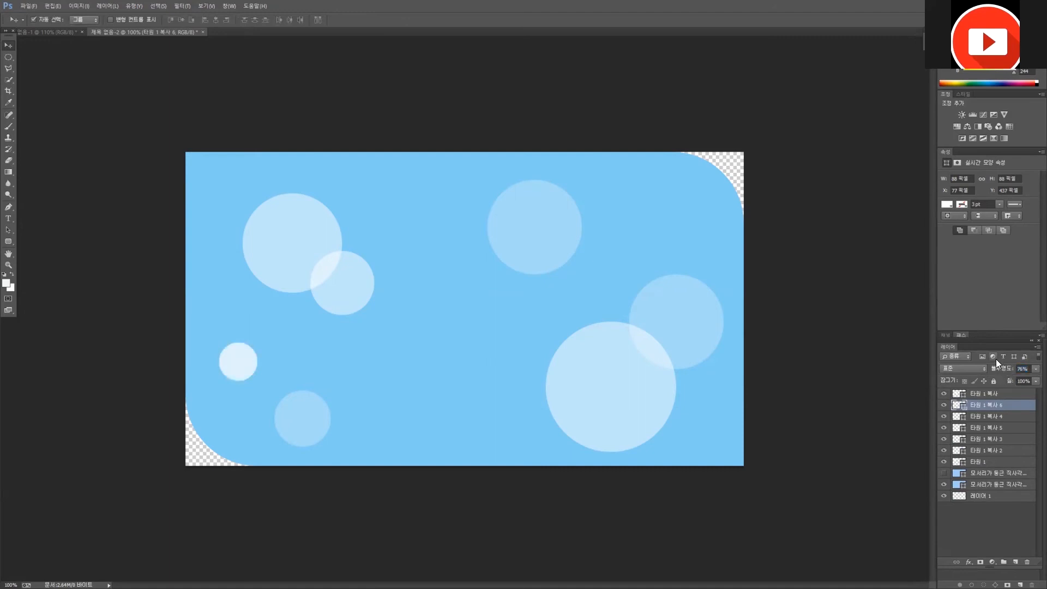
pyautogui.moveTo(1002, 371); pyautogui.dragTo(1000, 372)
# Step: Bring up the 부탁해.jpg reference image to compare its circle arrangement, and minimize it
pyautogui.hotkey('alt', 'Tab')
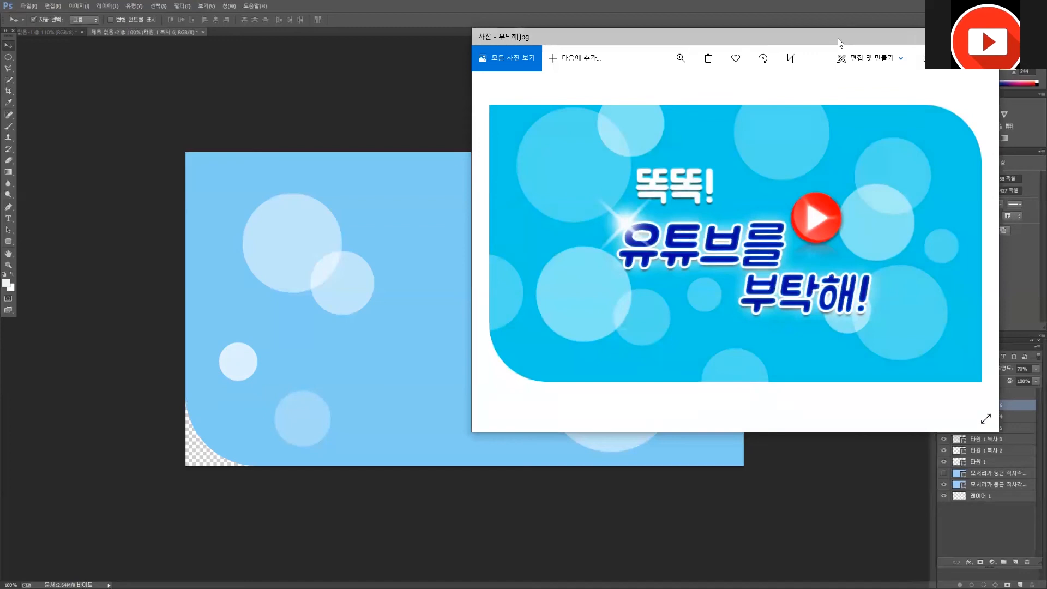
pyautogui.moveTo(837, 38); pyautogui.dragTo(819, 81)
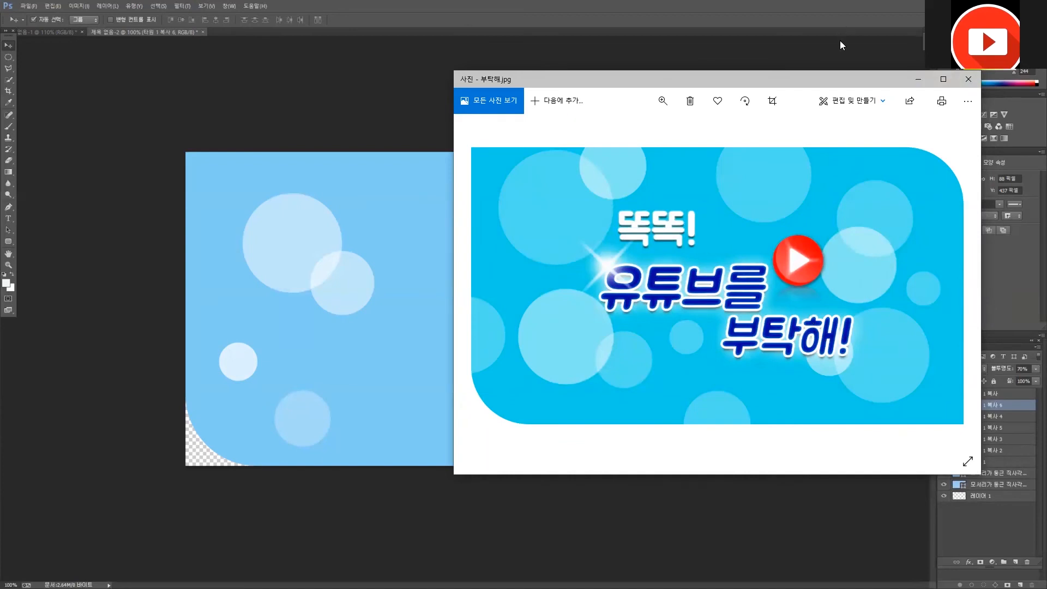
pyautogui.moveTo(822, 82); pyautogui.dragTo(797, 39)
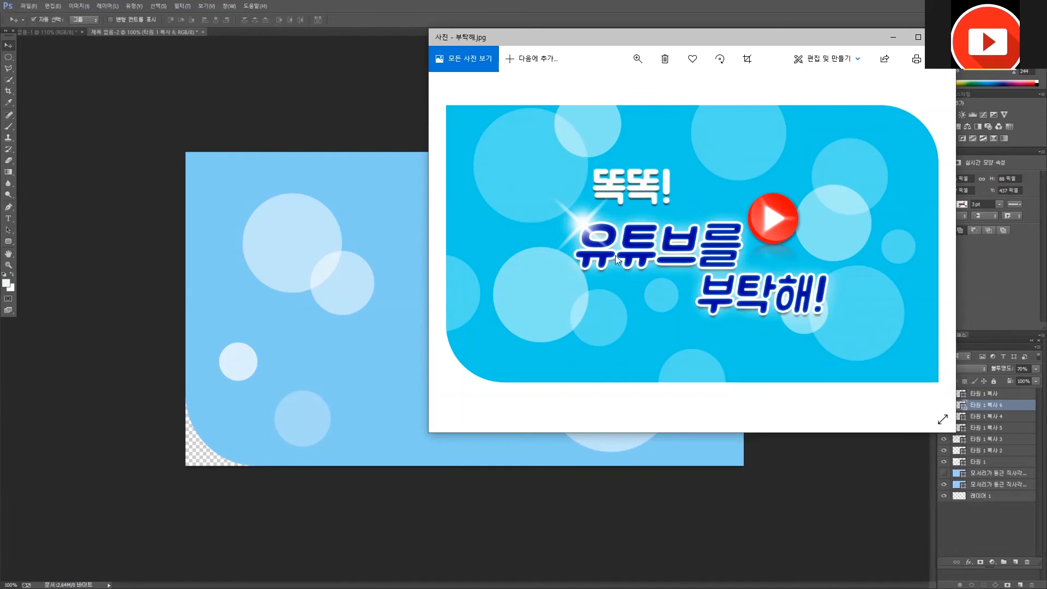
pyautogui.click(894, 37)
# Step: Try selecting the circle layers as a continuous range and as individual alternating layers
pyautogui.click(1008, 394)
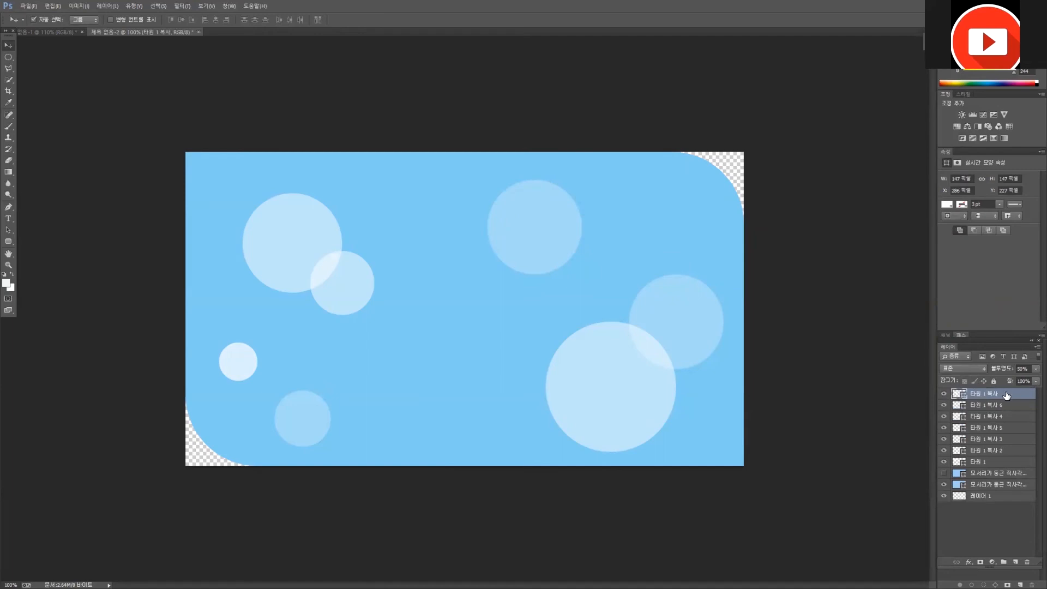
pyautogui.keyDown('shift'); pyautogui.click(984, 461); pyautogui.keyUp('shift')
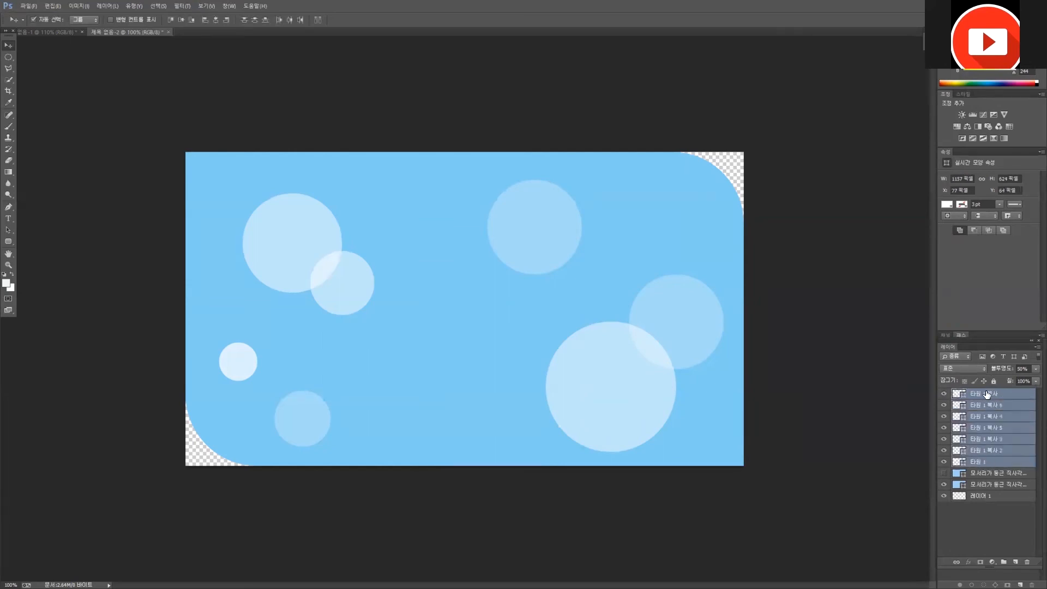
pyautogui.click(1007, 462)
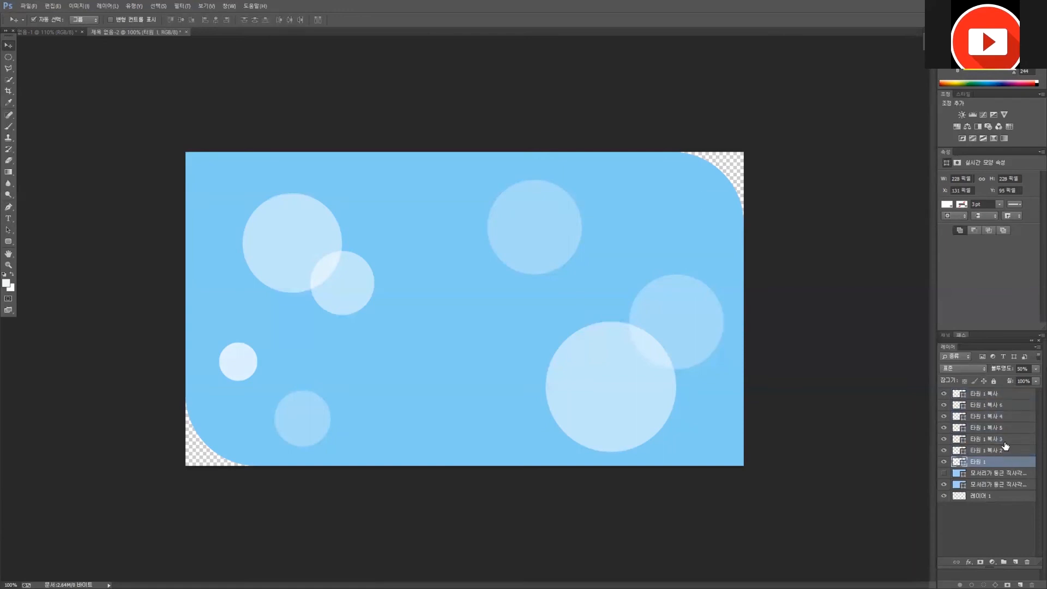
pyautogui.keyDown('ctrl'); pyautogui.click(1005, 439); pyautogui.keyUp('ctrl')
pyautogui.keyDown('ctrl'); pyautogui.click(1008, 417); pyautogui.keyUp('ctrl')
pyautogui.keyDown('ctrl'); pyautogui.click(1008, 397); pyautogui.keyUp('ctrl')
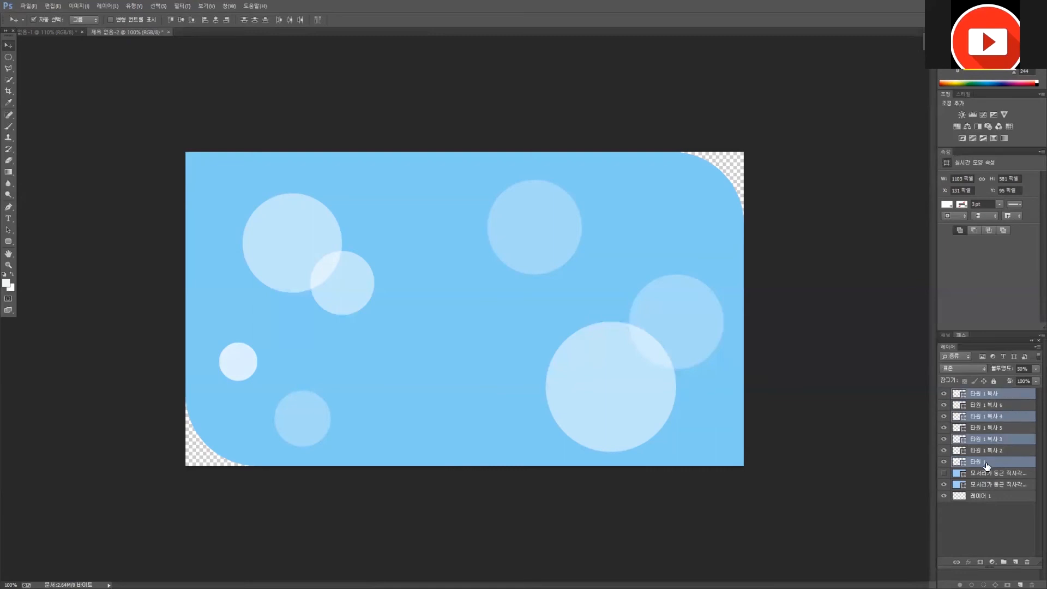
pyautogui.keyDown('ctrl'); pyautogui.click(1009, 397); pyautogui.keyUp('ctrl')
pyautogui.keyDown('ctrl'); pyautogui.click(1007, 397); pyautogui.keyUp('ctrl')
pyautogui.keyDown('ctrl'); pyautogui.click(1008, 397); pyautogui.keyUp('ctrl')
pyautogui.keyDown('ctrl'); pyautogui.click(1008, 417); pyautogui.keyUp('ctrl')
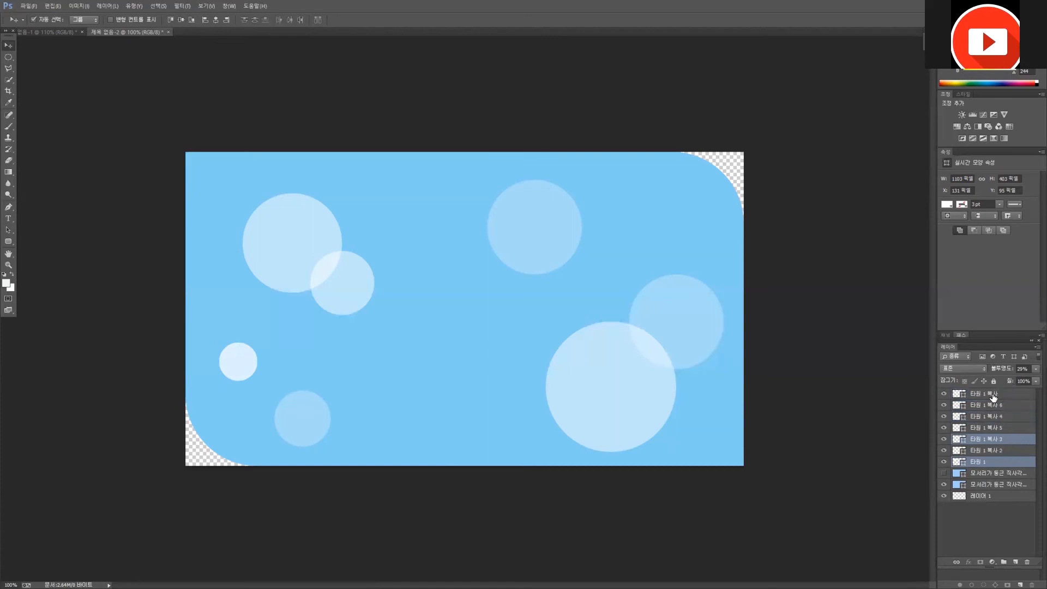
# Step: Group all the circle layers from 타원 1 to 타원 1 복사
pyautogui.click(996, 464)
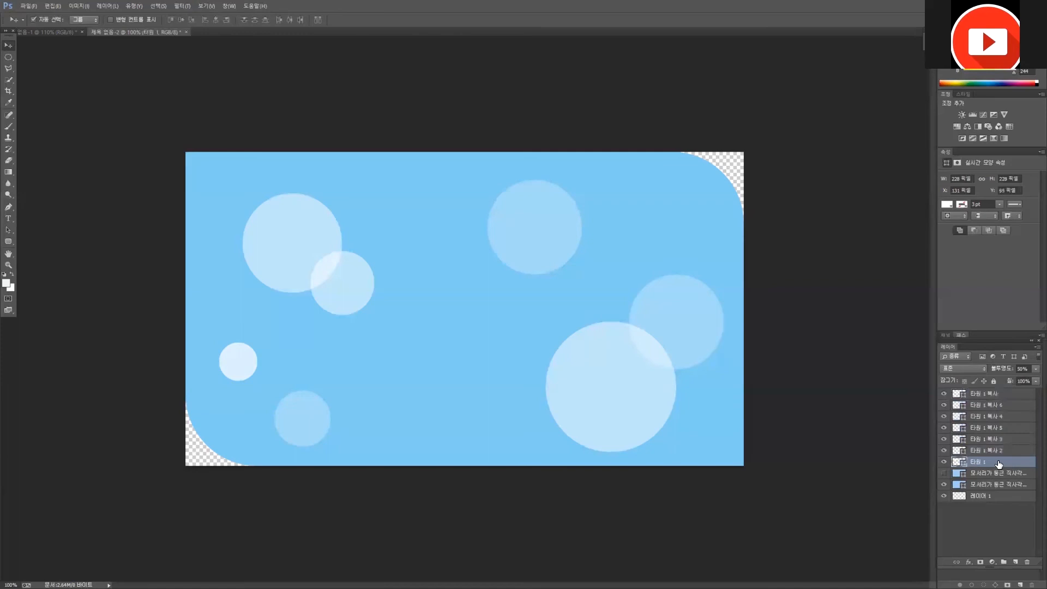
pyautogui.keyDown('shift'); pyautogui.click(1005, 394); pyautogui.keyUp('shift')
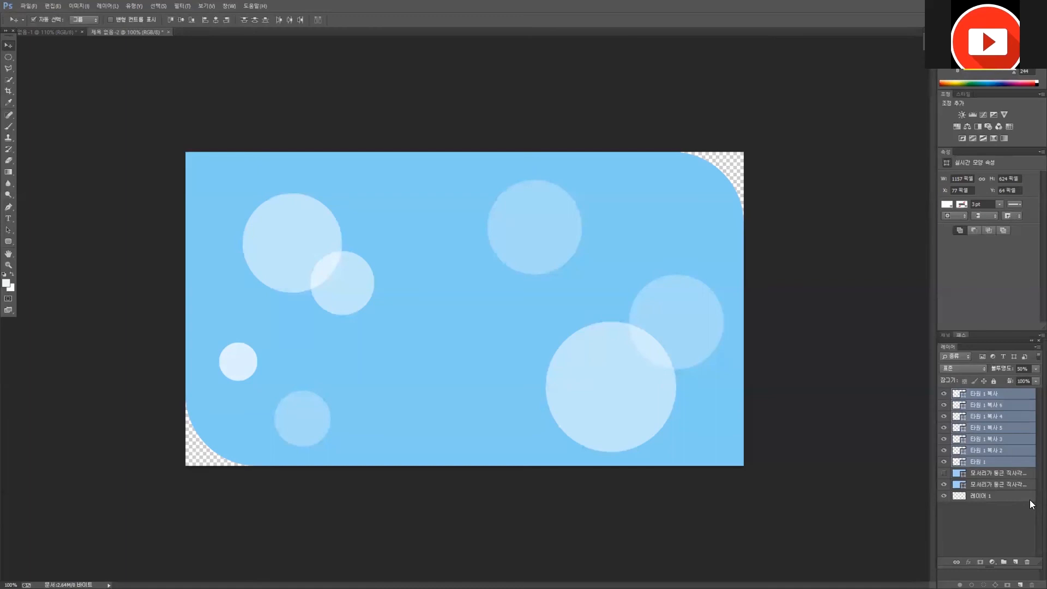
pyautogui.hotkey('ctrl', 'g')
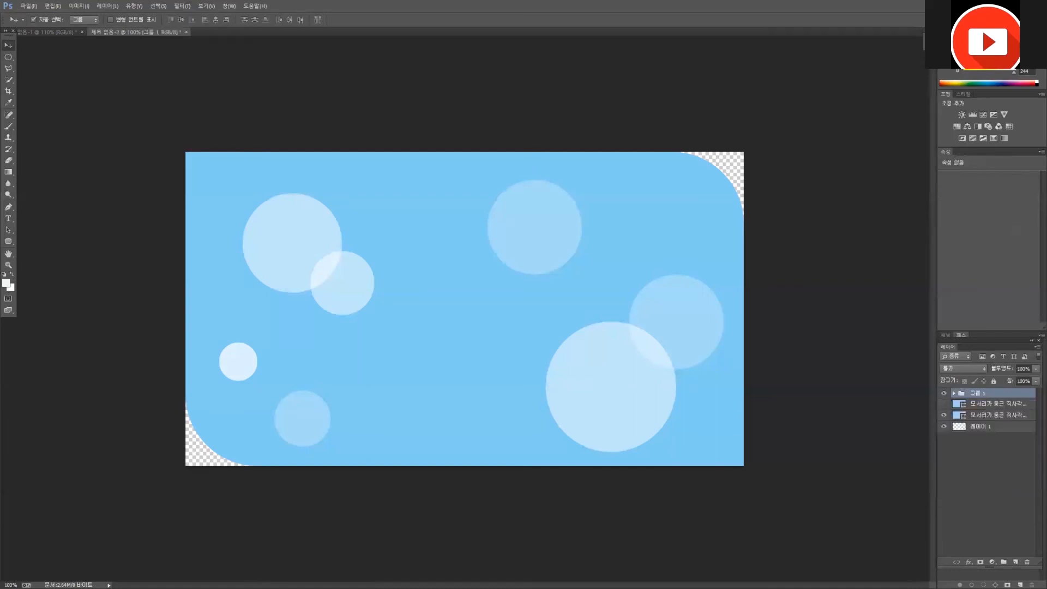
# Step: Toggle the circle group's visibility off and on repeatedly to check its contents, leaving it shown
pyautogui.click(944, 393)
pyautogui.click(943, 393)
pyautogui.click(944, 393)
pyautogui.click(944, 393)
pyautogui.click(944, 393)
pyautogui.click(943, 393)
pyautogui.click(944, 393)
pyautogui.click(944, 393)
pyautogui.click(944, 393)
pyautogui.click(943, 393)
pyautogui.click(944, 393)
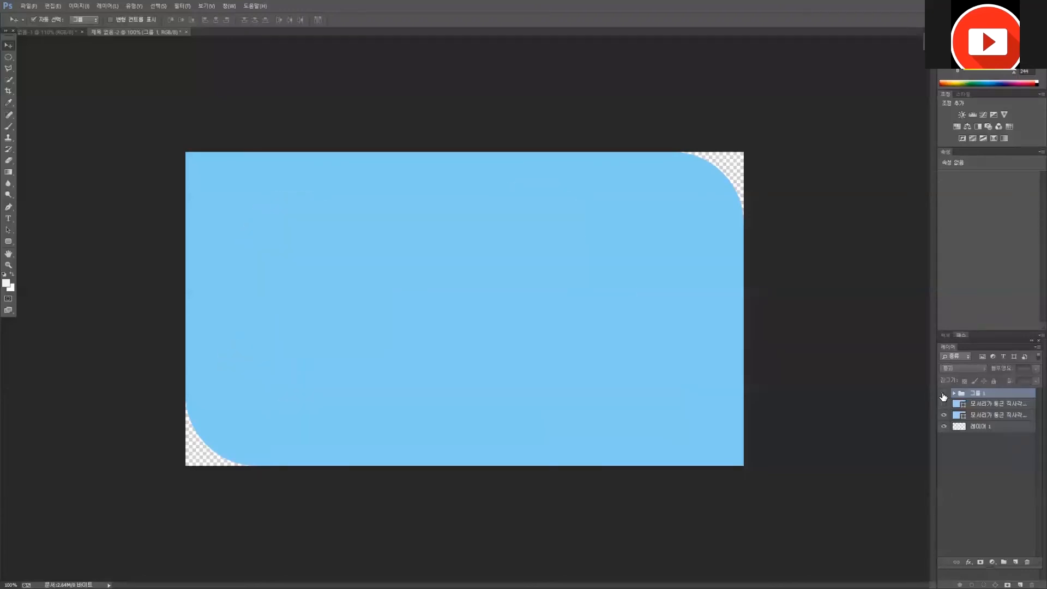
pyautogui.click(944, 393)
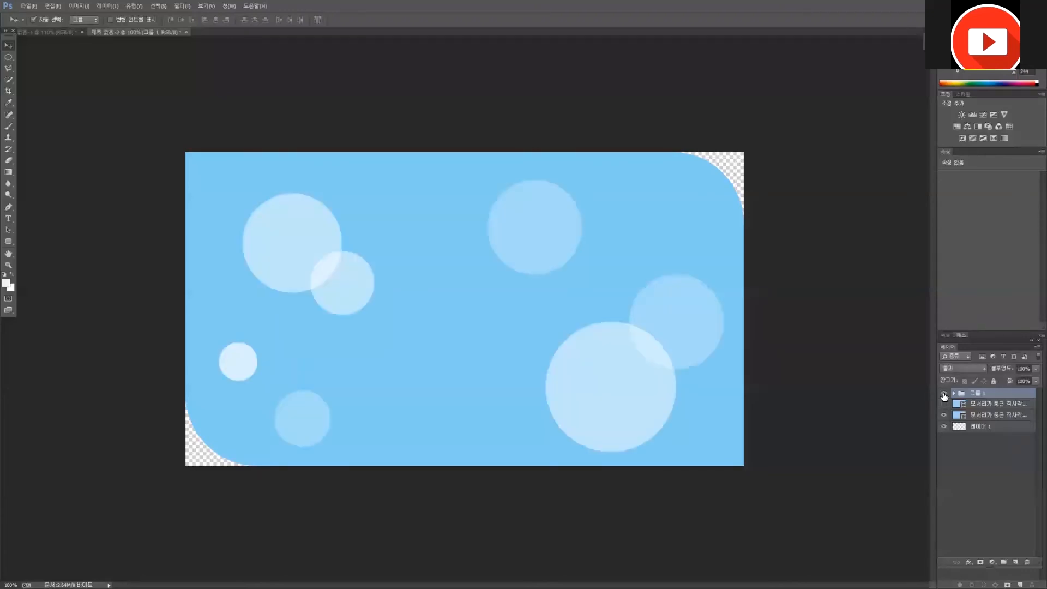
# Step: Rename the circle group as 배경원 and check it by toggling its visibility
pyautogui.doubleClick(976, 394)
pyautogui.write('d')
pyautogui.press('Return')
pyautogui.click(943, 393)
pyautogui.click(943, 393)
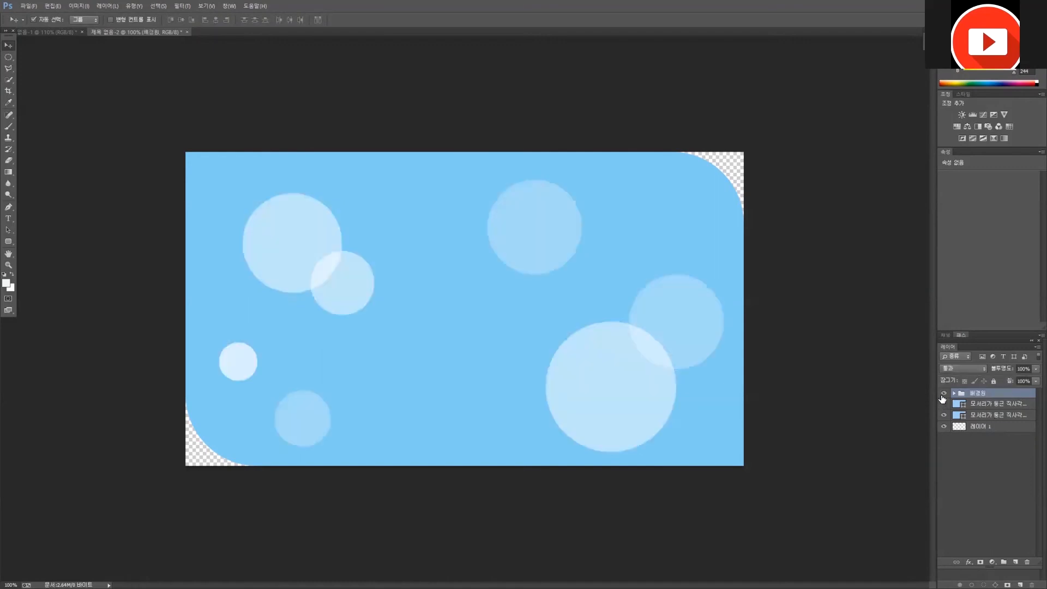
# Step: Lock the 배경원 group and the visible blue rounded rectangle's layer, and reselect the group
pyautogui.click(994, 382)
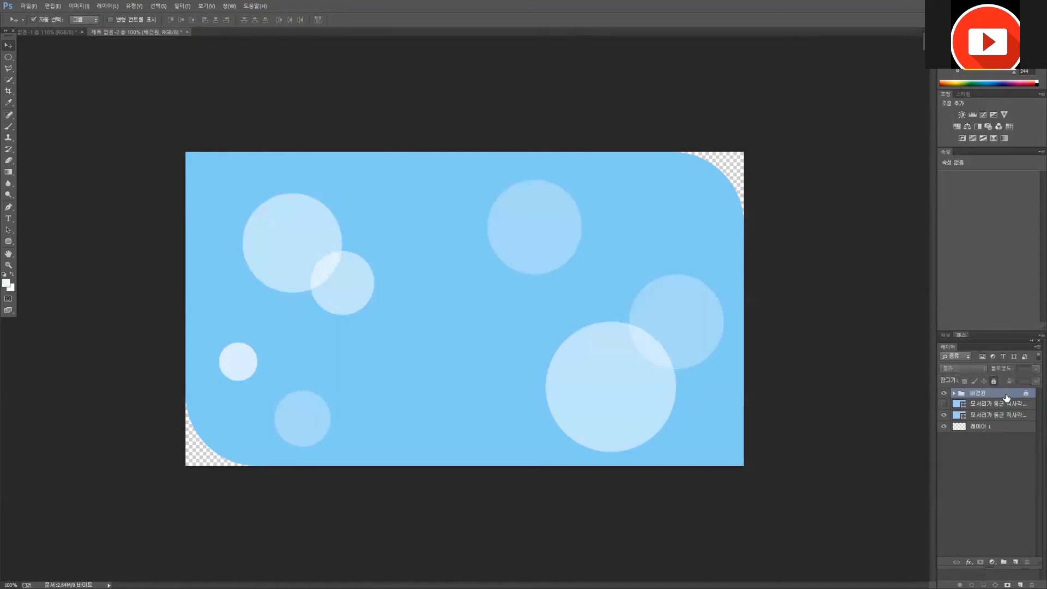
pyautogui.click(1017, 417)
pyautogui.click(994, 381)
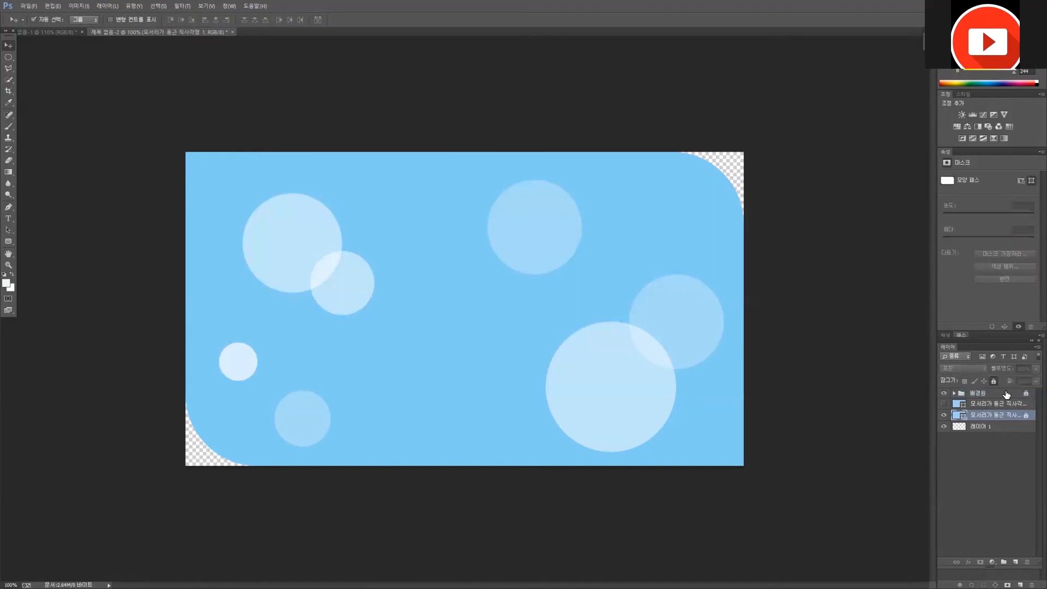
pyautogui.click(1010, 403)
pyautogui.click(1012, 394)
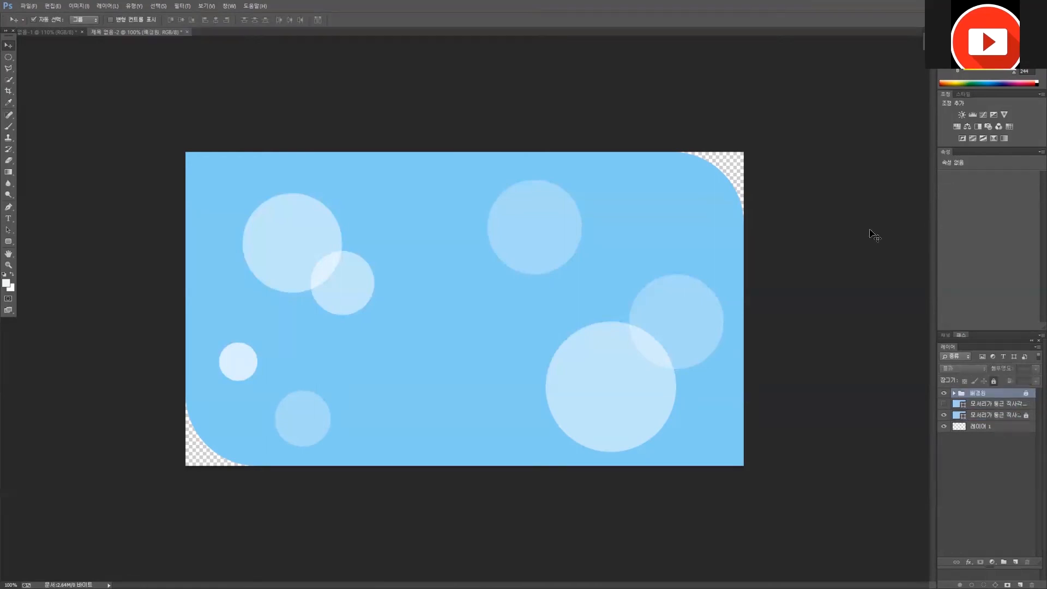
# Step: Try to move the circles and edit the locked 배경원 group, and leave the group collapsed
pyautogui.click(589, 420)
pyautogui.click(507, 240)
pyautogui.moveTo(493, 276); pyautogui.dragTo(600, 363)
pyautogui.click(963, 396)
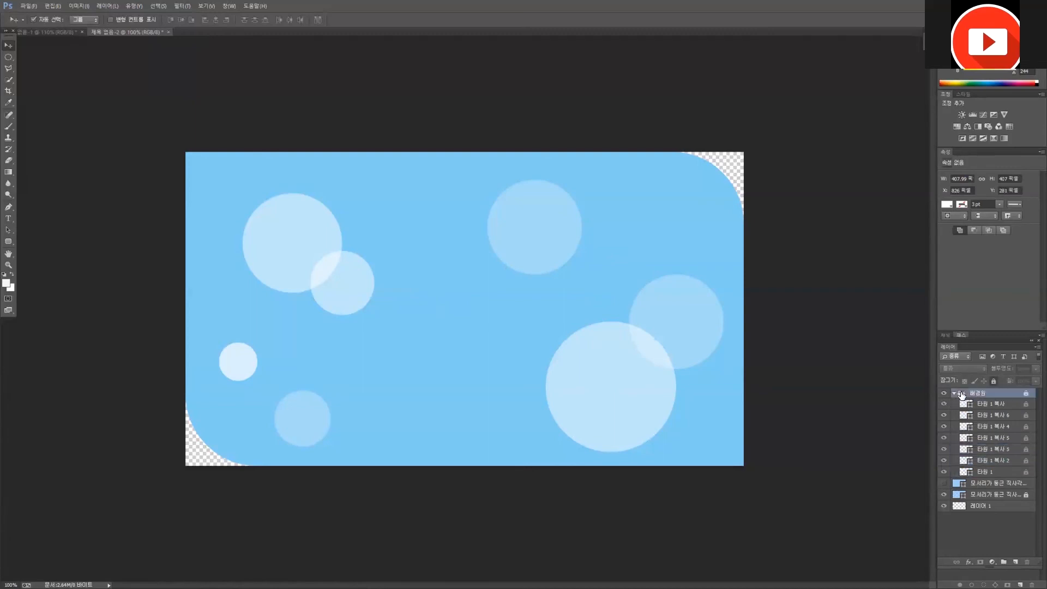
pyautogui.doubleClick(978, 395)
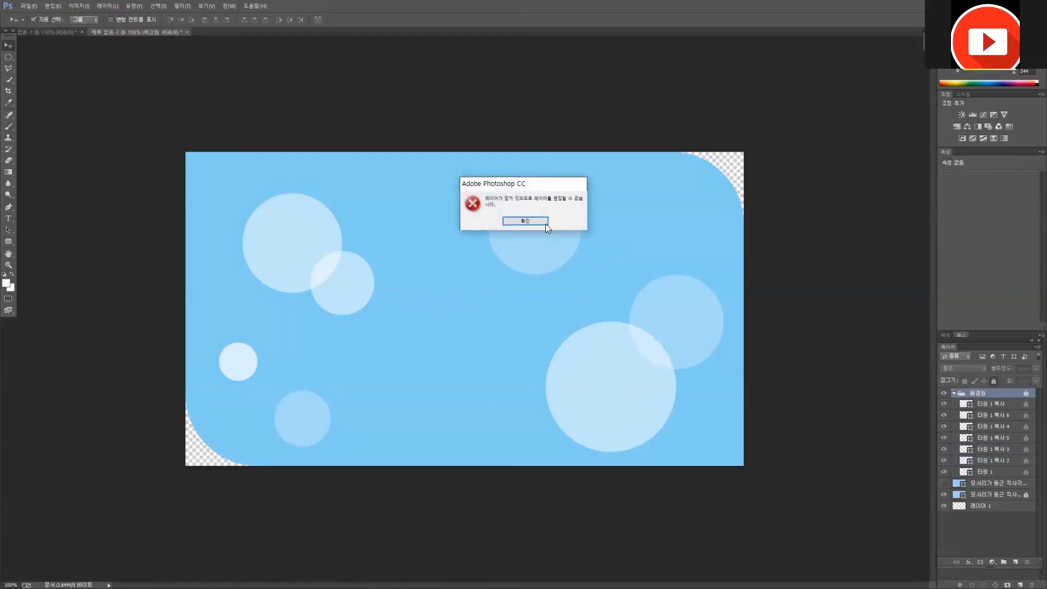
pyautogui.click(545, 223)
pyautogui.click(954, 393)
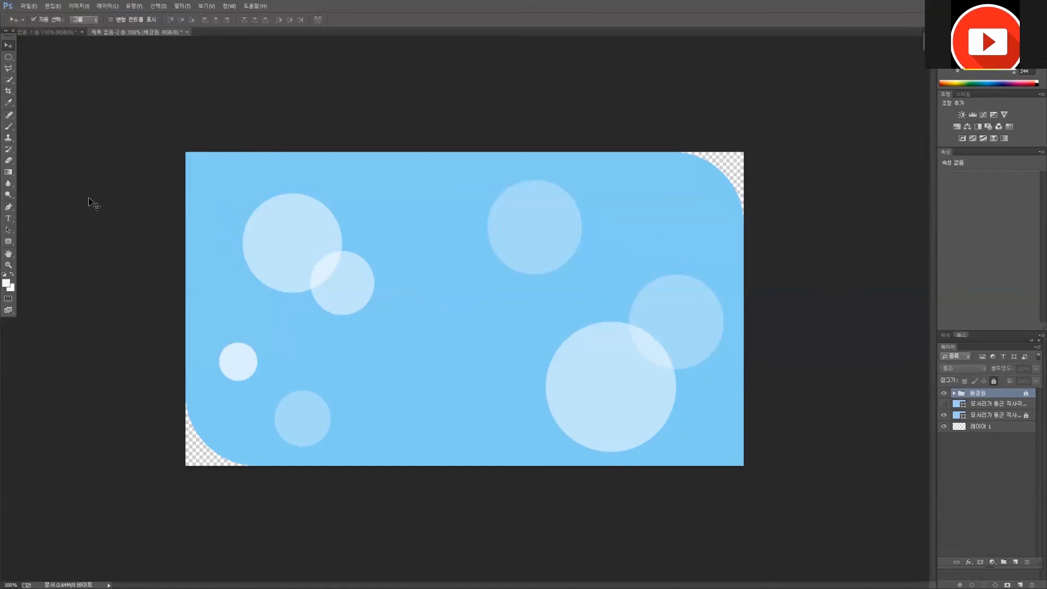
pyautogui.click(9, 219)
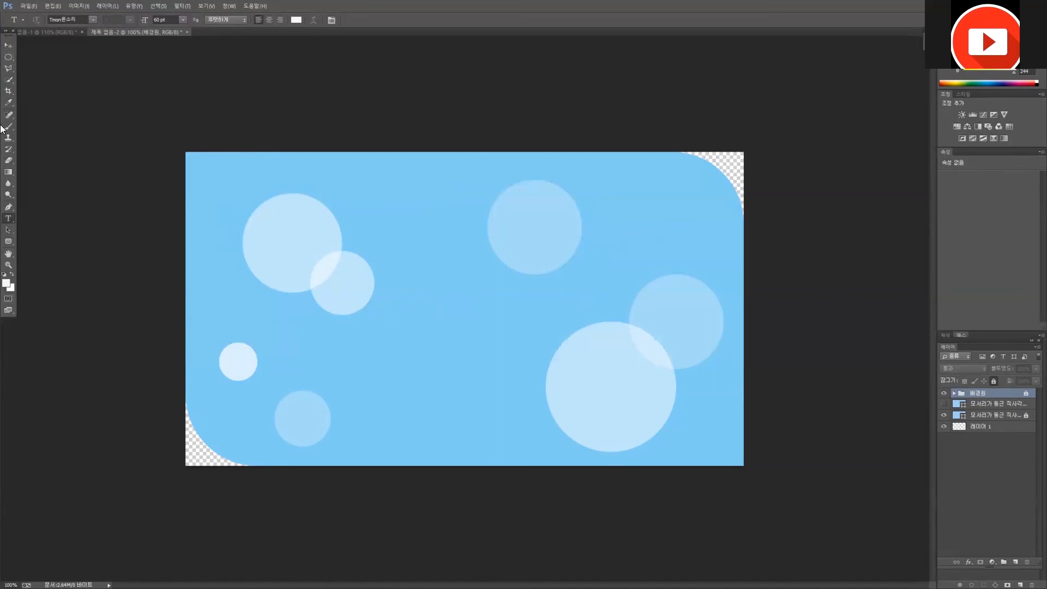
pyautogui.rightClick(9, 223)
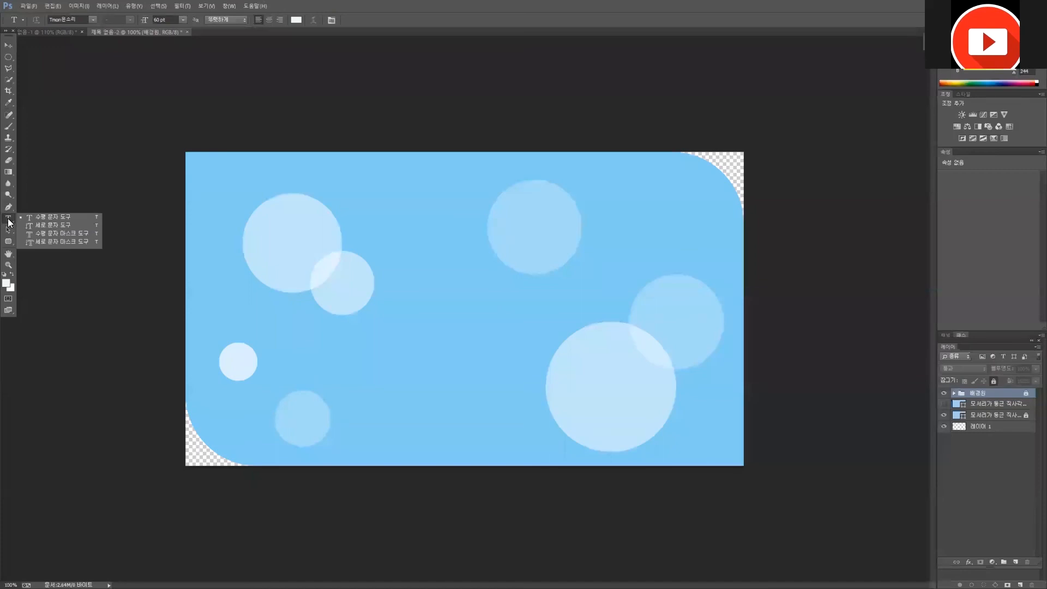
pyautogui.press('v')
# Step: Expand and unlock the 배경원 group, and shift all its circles slightly up and to the right
pyautogui.click(954, 393)
pyautogui.click(1027, 397)
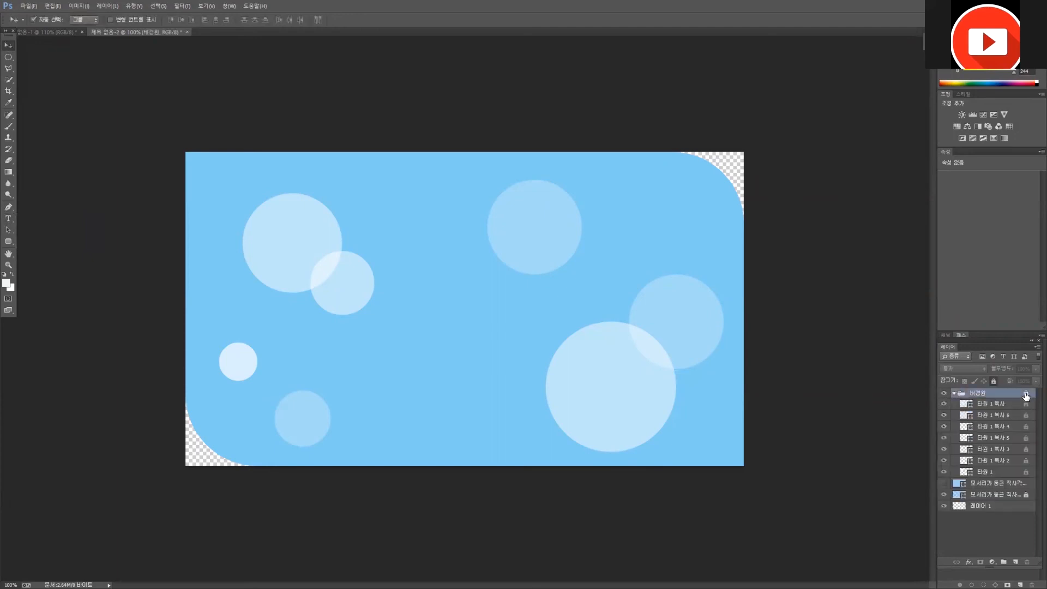
pyautogui.click(992, 404)
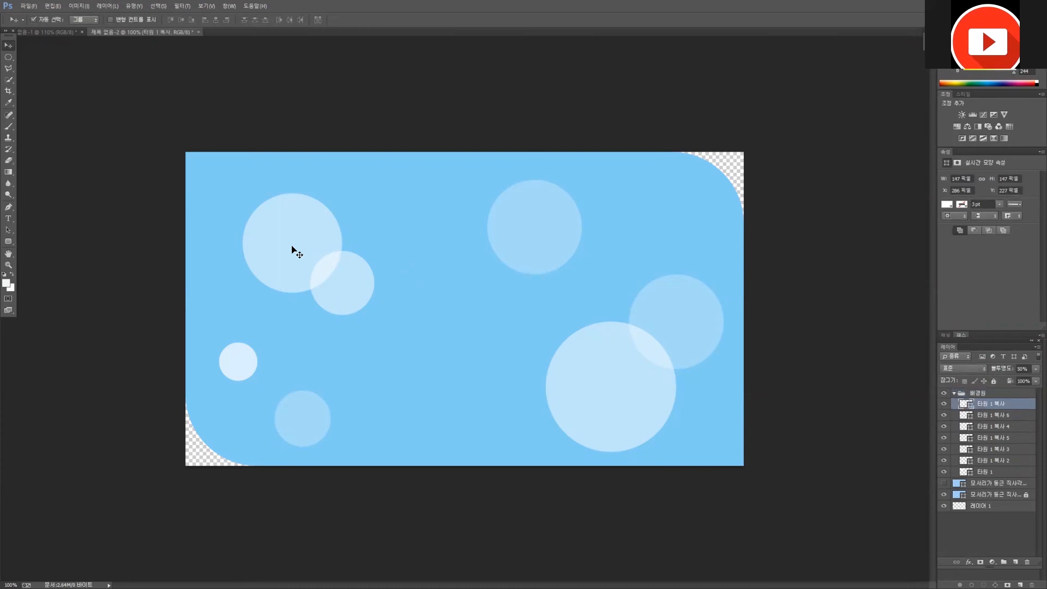
pyautogui.click(314, 254)
pyautogui.moveTo(299, 233)
pyautogui.mouseDown()
pyautogui.moveTo(334, 225)
pyautogui.moveTo(301, 229)
pyautogui.mouseUp()
# Step: Select the 타원 1 복사 6 layer and toggle its visibility to identify its circle, leaving it shown
pyautogui.click(991, 414)
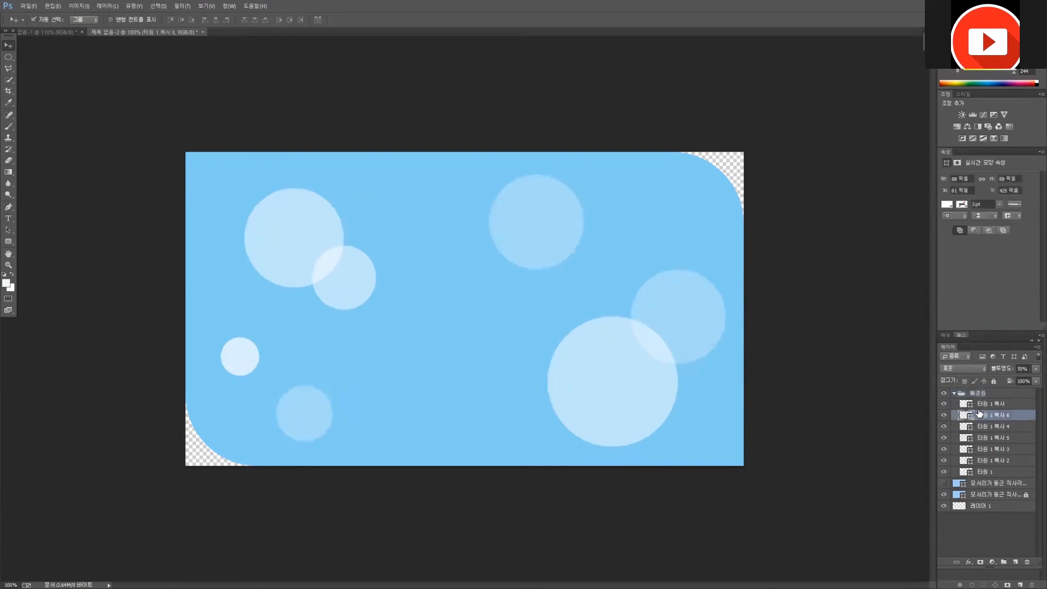
pyautogui.click(944, 415)
pyautogui.click(946, 415)
pyautogui.click(945, 416)
pyautogui.click(944, 415)
# Step: Enlarge the small 타원 1 복사 6 circle to about 218% and position it partly over the faint circle beside it
pyautogui.hotkey('ctrl', 't')
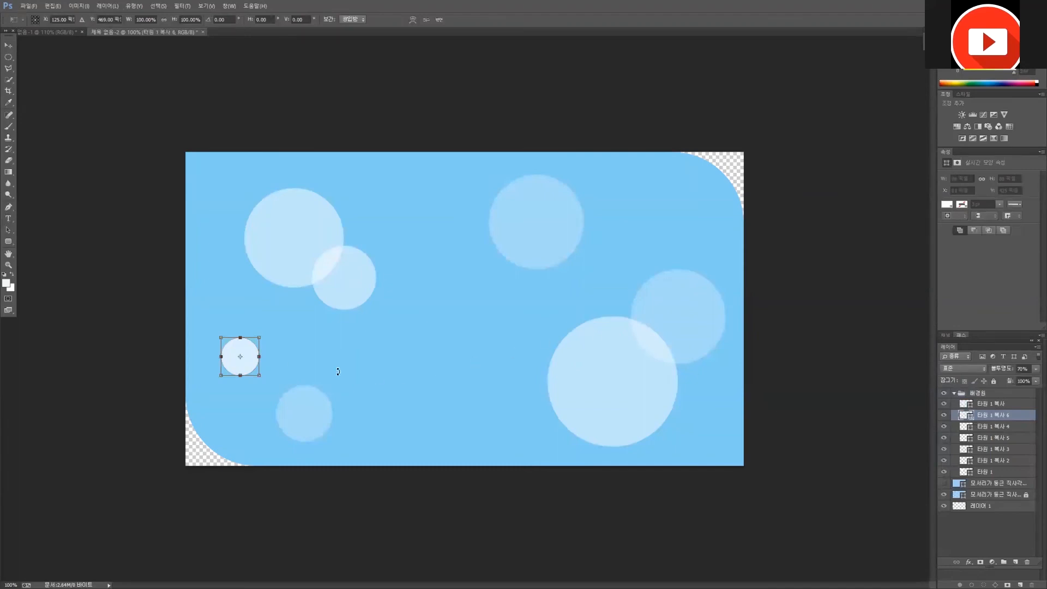
pyautogui.moveTo(240, 349); pyautogui.dragTo(268, 344)
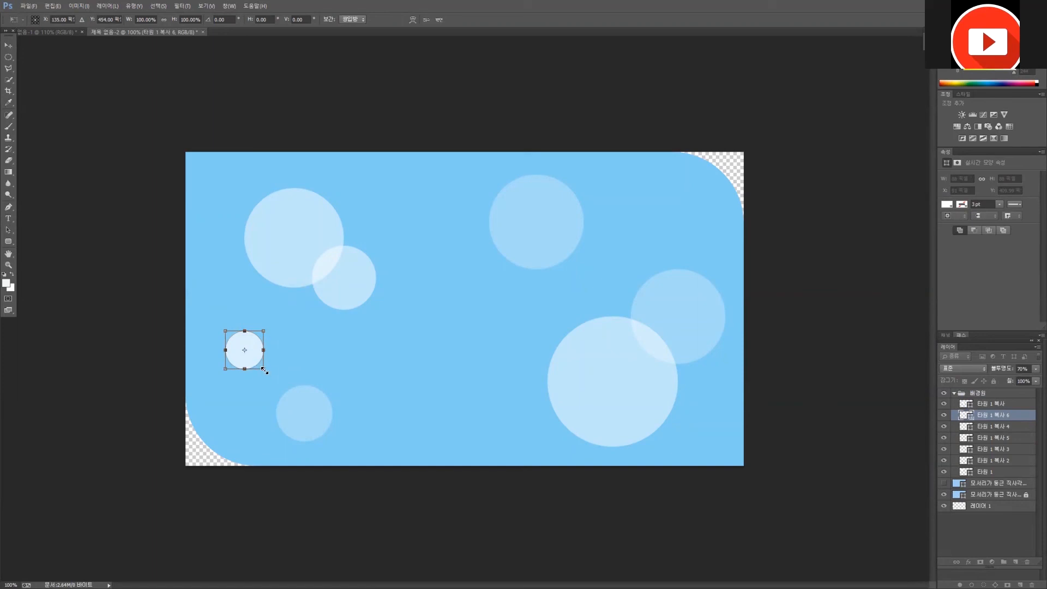
pyautogui.moveTo(264, 371); pyautogui.dragTo(302, 421)
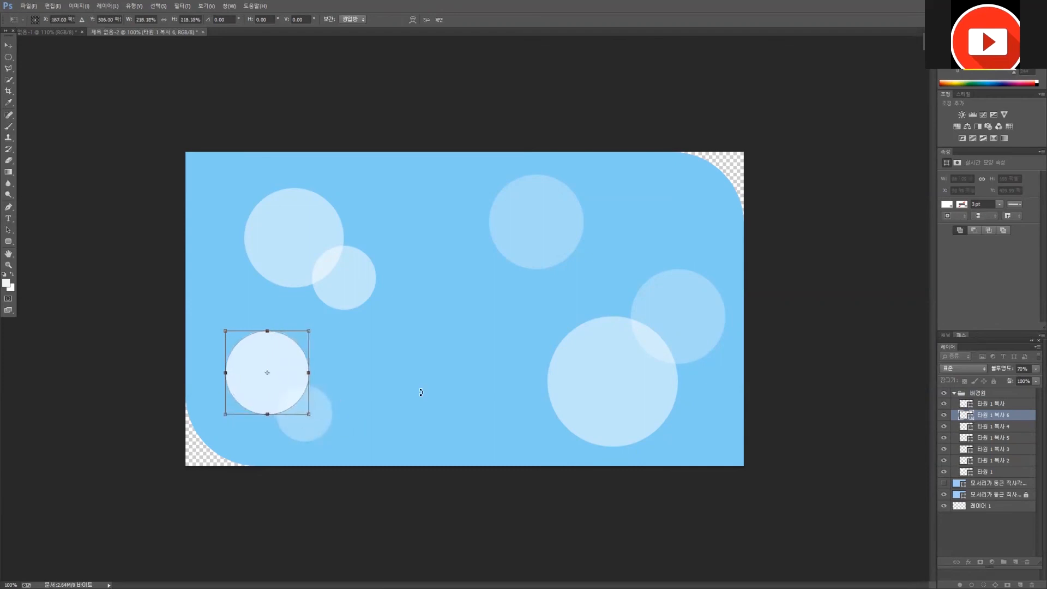
pyautogui.moveTo(293, 375); pyautogui.dragTo(288, 380)
pyautogui.press('Return')
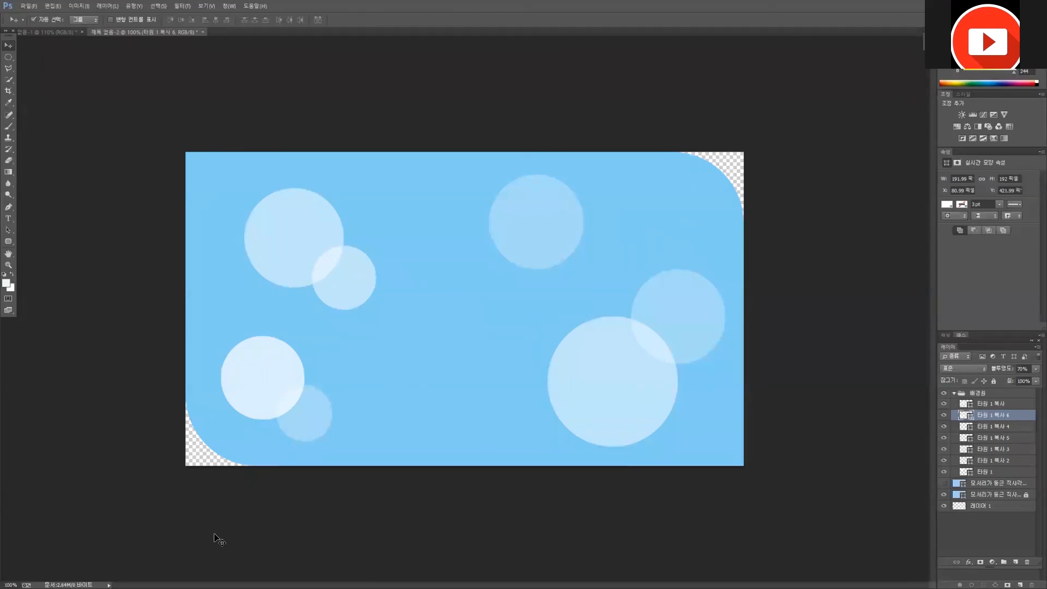
# Step: Nudge the whole 배경원 group slightly upward, and collapse and lock it again
pyautogui.click(252, 390)
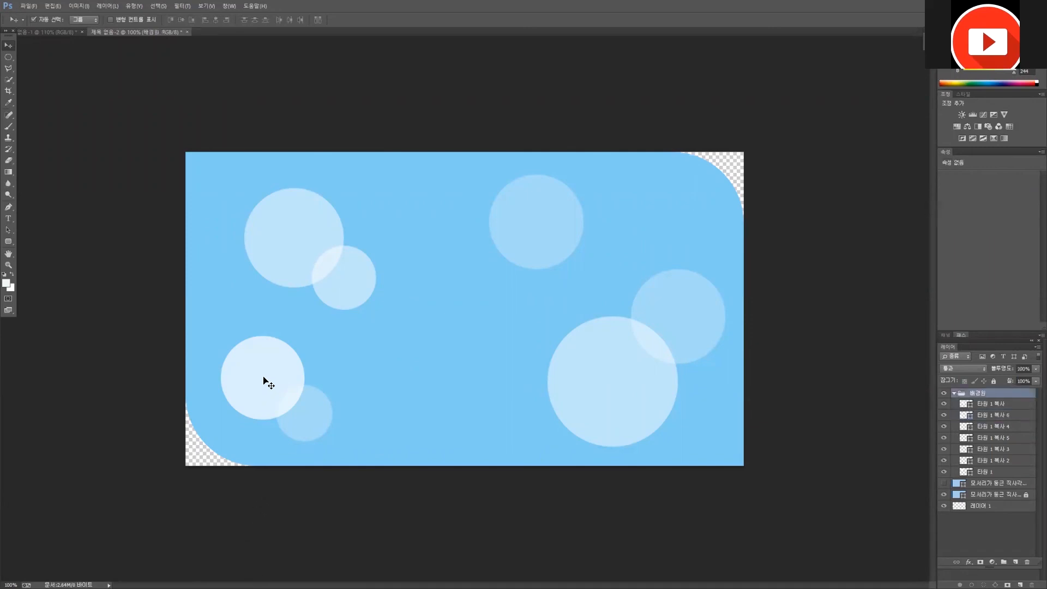
pyautogui.moveTo(266, 372)
pyautogui.mouseDown()
pyautogui.moveTo(272, 362)
pyautogui.moveTo(266, 370)
pyautogui.mouseUp()
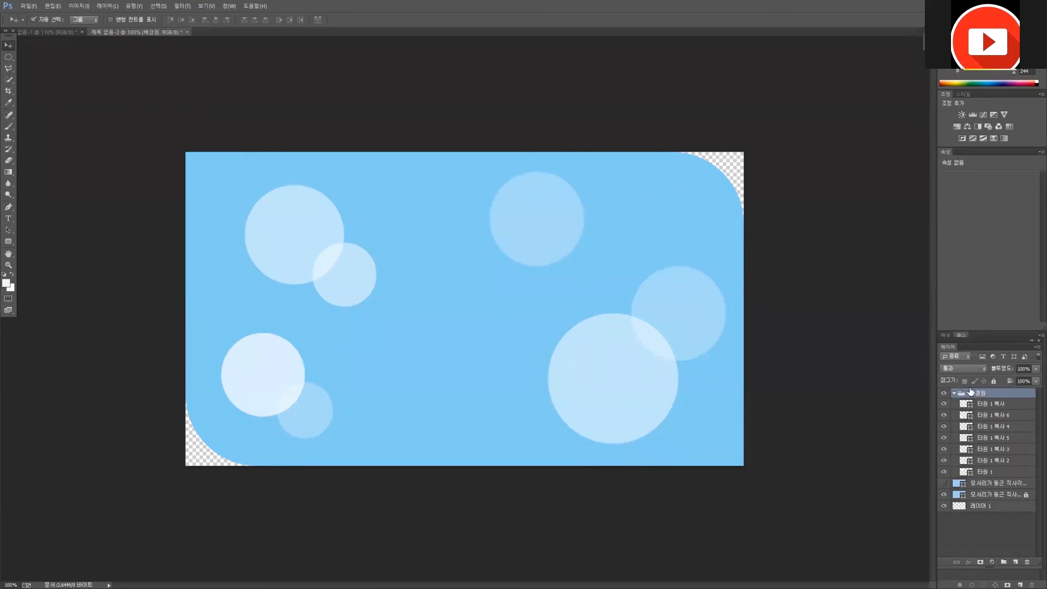
pyautogui.click(954, 393)
pyautogui.click(993, 381)
pyautogui.click(944, 393)
pyautogui.click(945, 392)
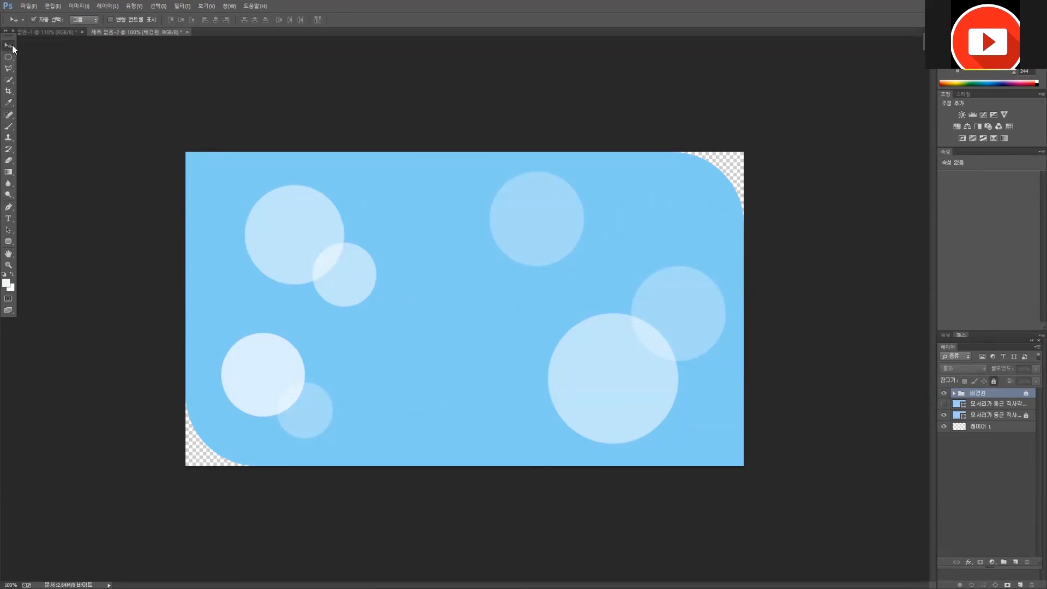
# Step: Dock the floating toolbox and add the text 똑똑! to the right of the upper-left pair of circles
pyautogui.moveTo(9, 37); pyautogui.dragTo(2, 54)
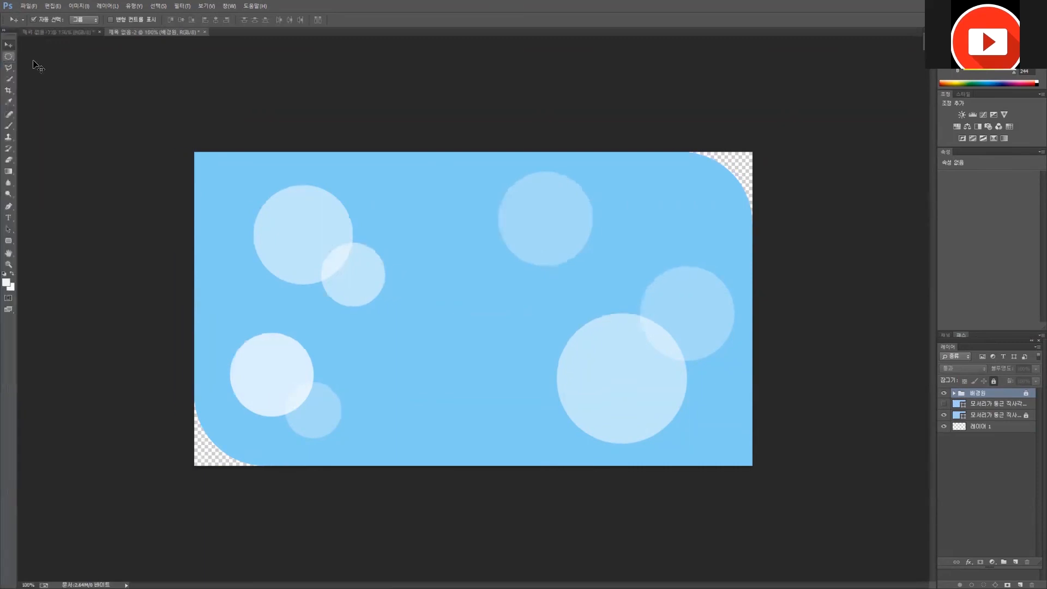
pyautogui.click(9, 218)
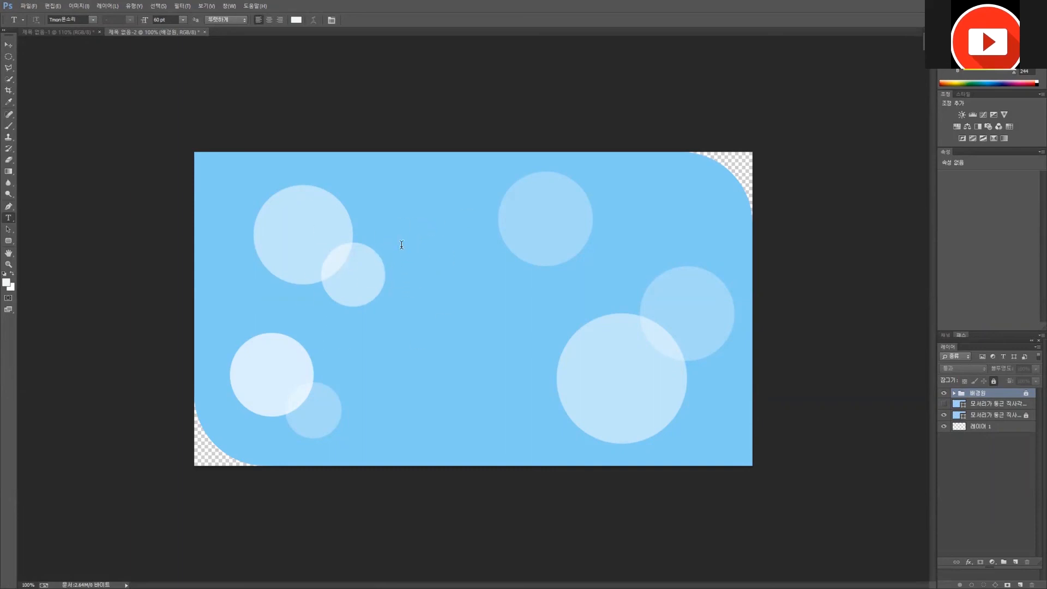
pyautogui.click(401, 244)
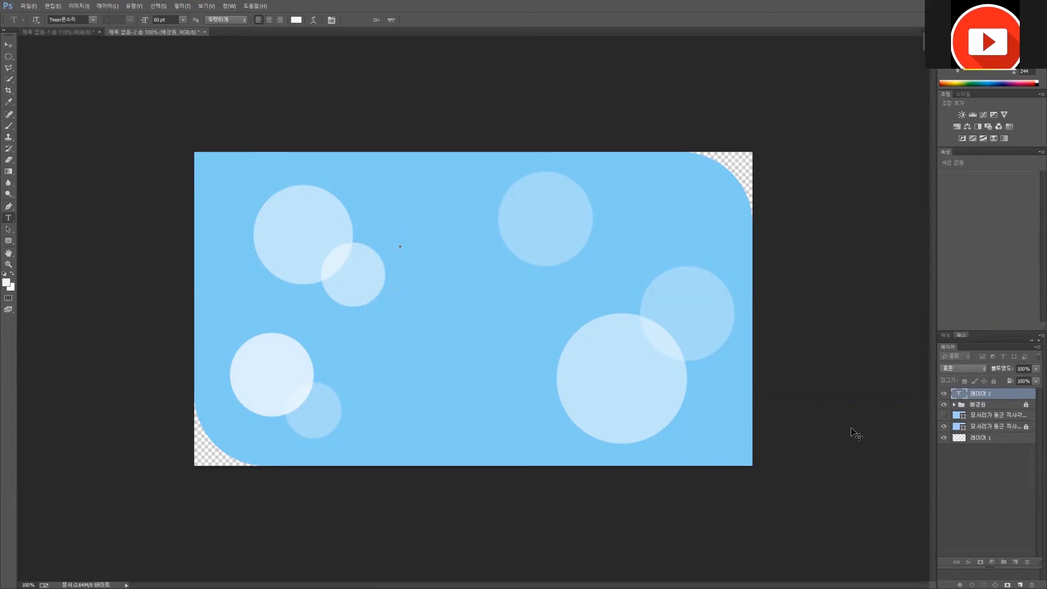
pyautogui.write('톡톡')
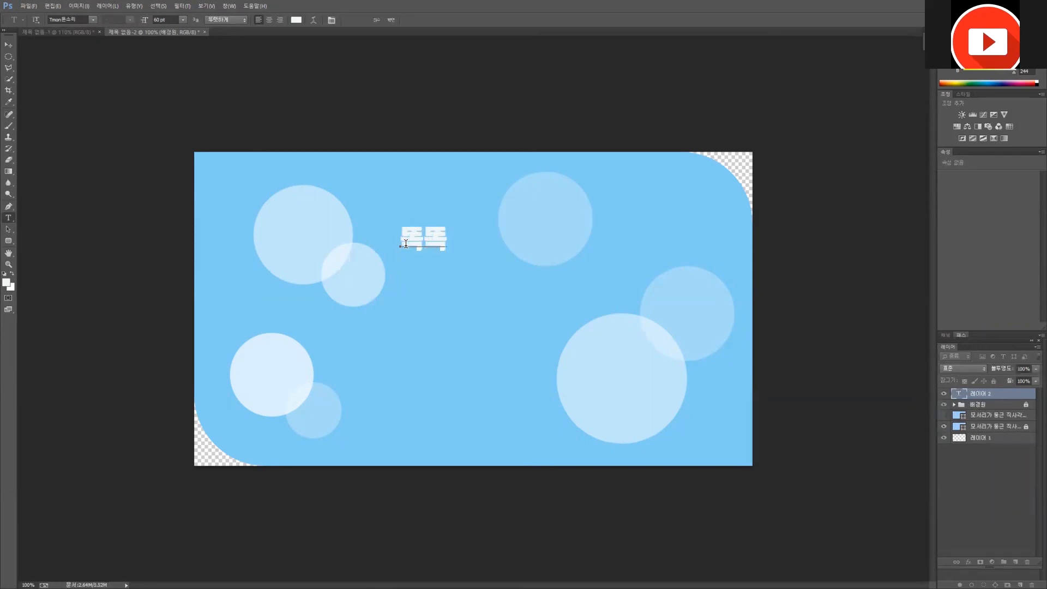
pyautogui.write('!')
# Step: Move the 똑똑! text slightly left, close to the upper-left pair of circles
pyautogui.click(8, 47)
pyautogui.moveTo(443, 231); pyautogui.dragTo(419, 238)
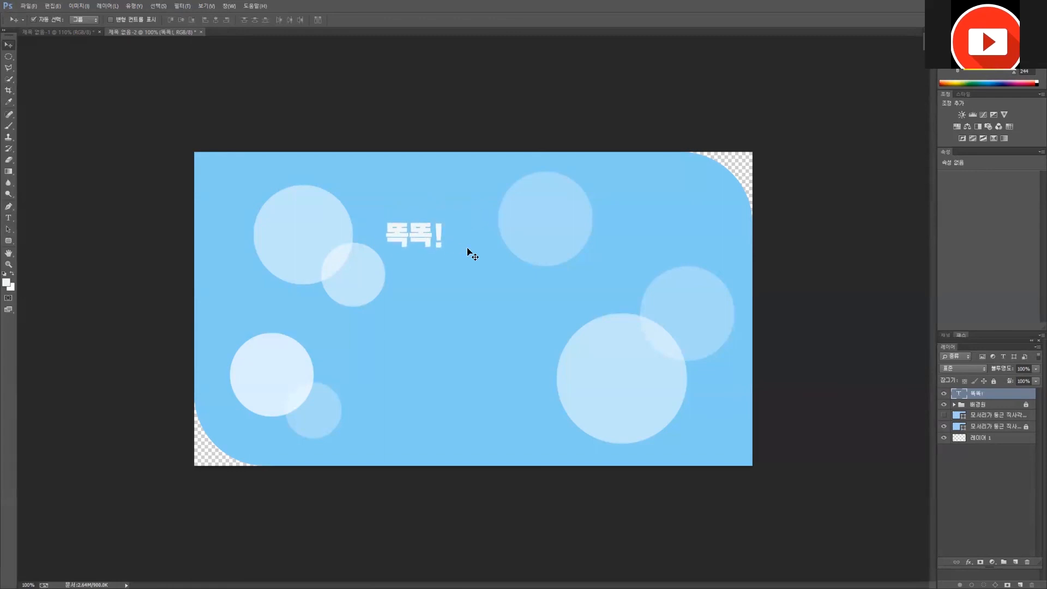
pyautogui.click(80, 7)
pyautogui.click(423, 12)
pyautogui.moveTo(423, 240)
pyautogui.mouseDown()
pyautogui.moveTo(434, 235)
pyautogui.moveTo(420, 235)
pyautogui.mouseUp()
# Step: Scale the 똑똑! text up to about 82.76 pt and fine-tune its position beside the upper-left circles
pyautogui.hotkey('ctrl', 't')
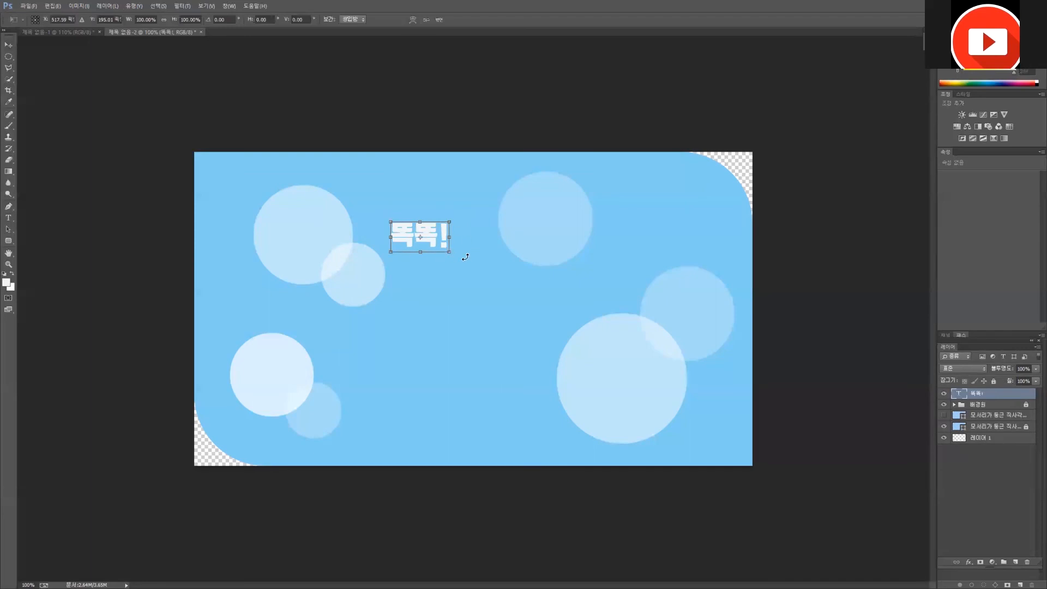
pyautogui.moveTo(446, 248); pyautogui.dragTo(469, 286)
pyautogui.press('Return')
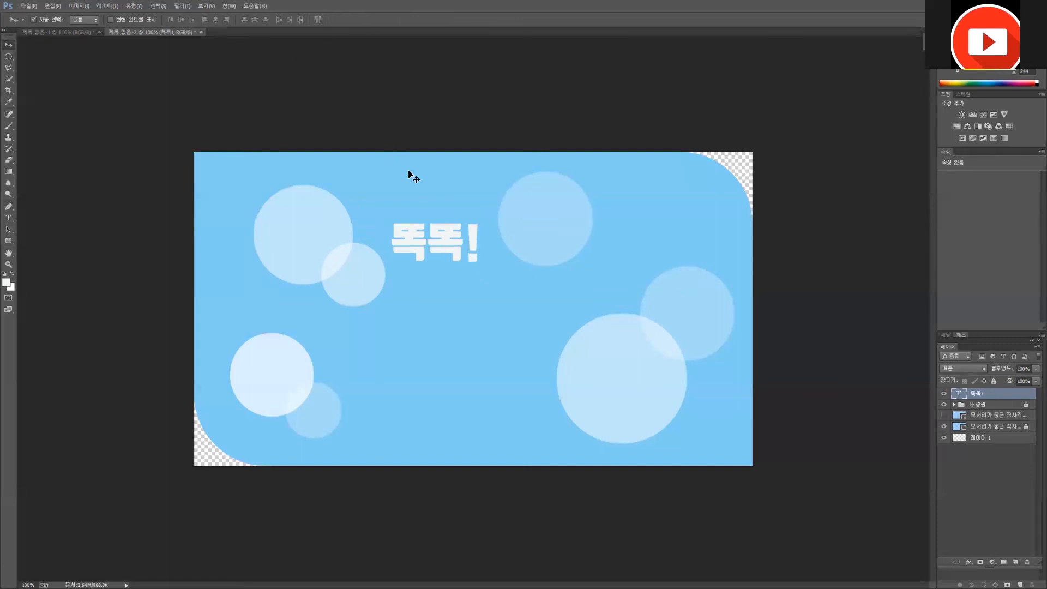
pyautogui.moveTo(472, 242); pyautogui.dragTo(451, 231)
pyautogui.hotkey('ctrl', 't')
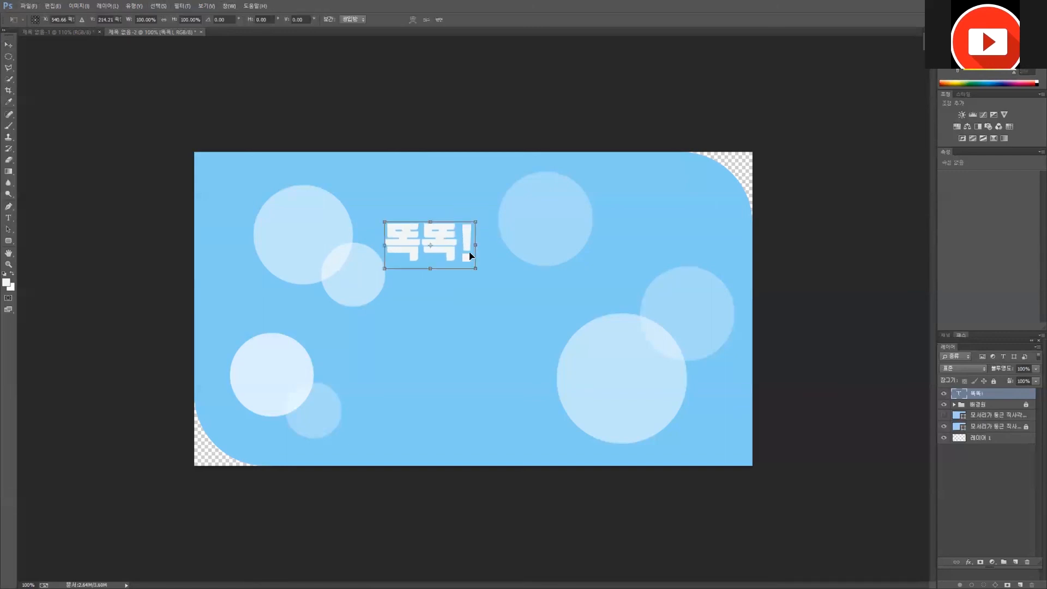
pyautogui.moveTo(474, 267)
pyautogui.mouseDown()
pyautogui.moveTo(468, 254)
pyautogui.moveTo(521, 295)
pyautogui.moveTo(490, 297)
pyautogui.moveTo(458, 275)
pyautogui.moveTo(480, 278)
pyautogui.mouseUp()
pyautogui.press('Return')
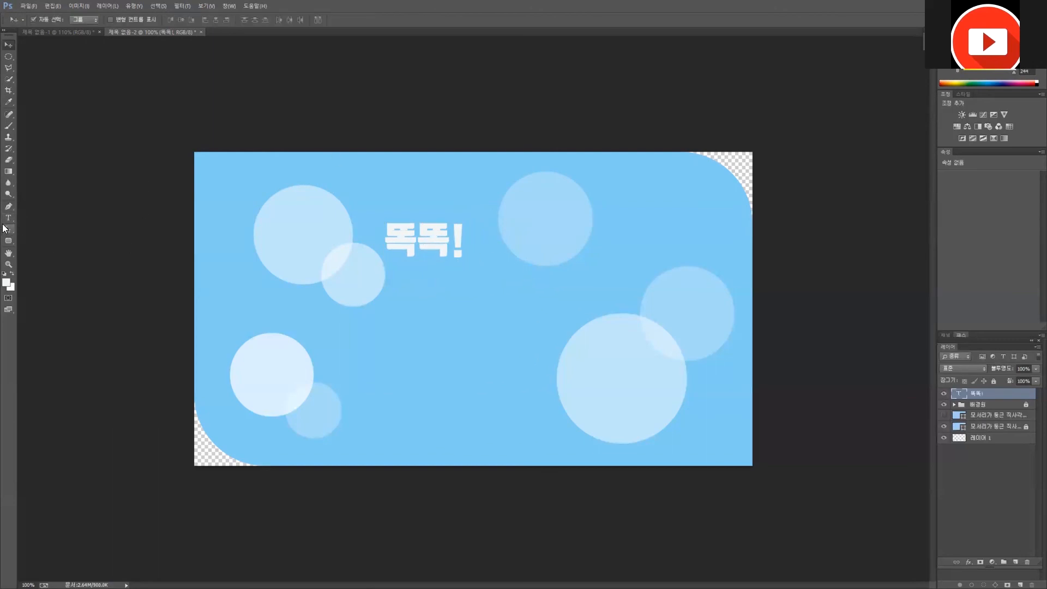
pyautogui.moveTo(431, 239); pyautogui.dragTo(431, 241)
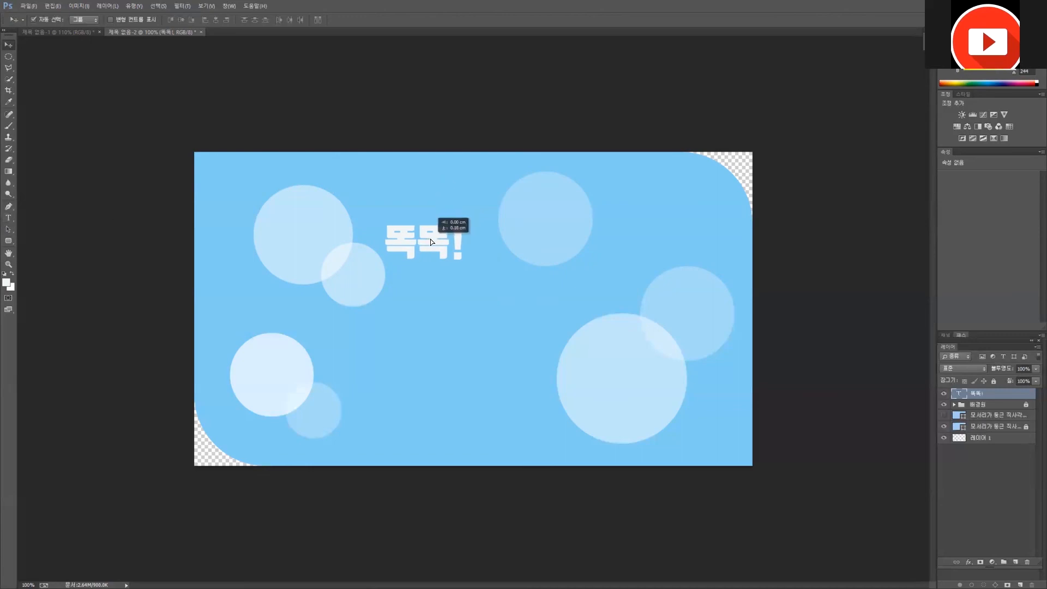
# Step: Look through the available fonts without changing the font, and set the 똑똑! text colour to pure white (ffffff)
pyautogui.click(8, 219)
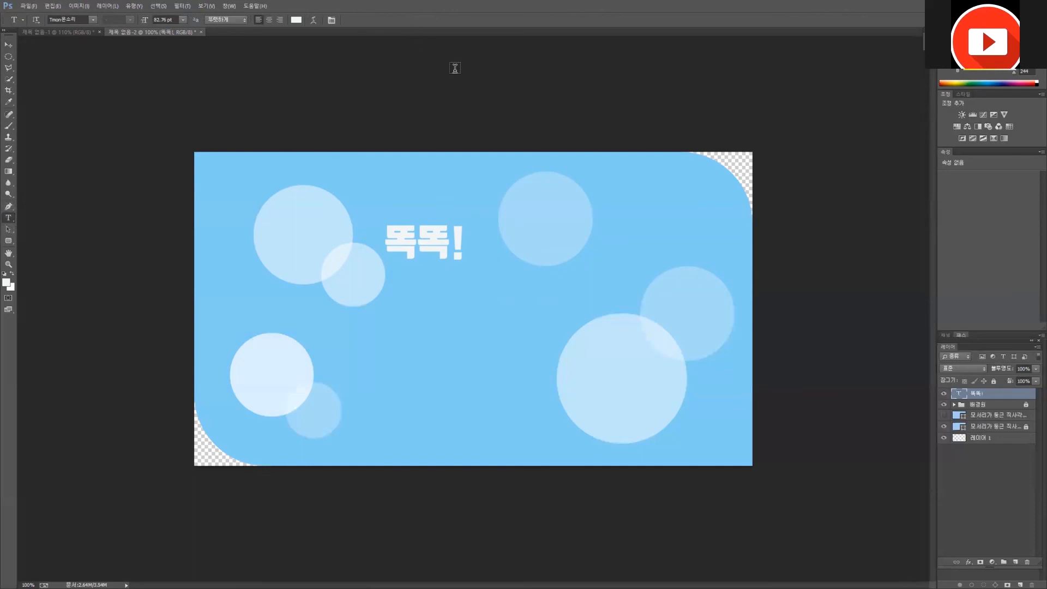
pyautogui.click(92, 19)
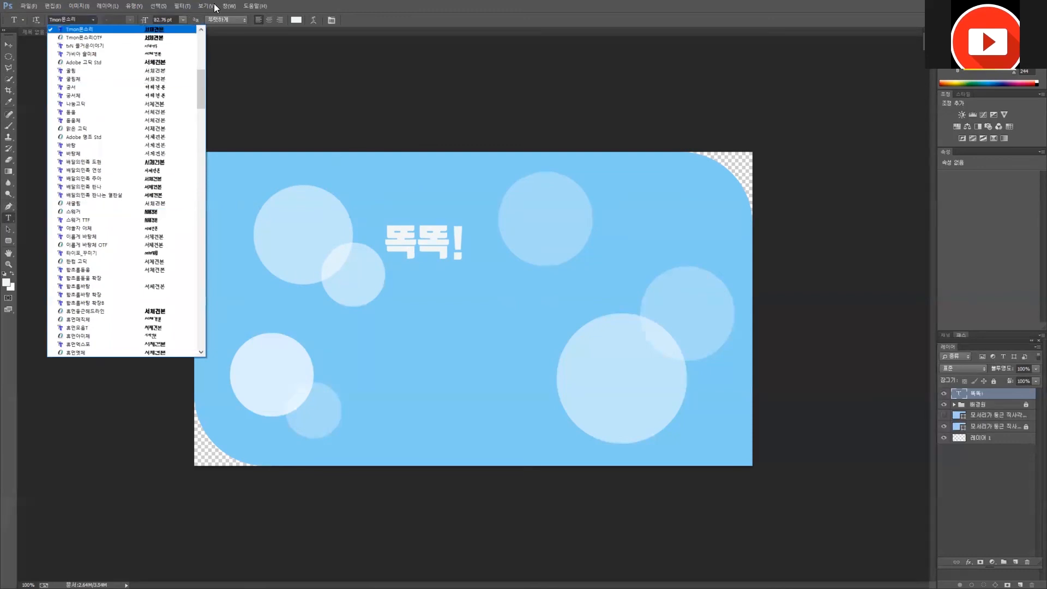
pyautogui.click(316, 9)
pyautogui.click(298, 20)
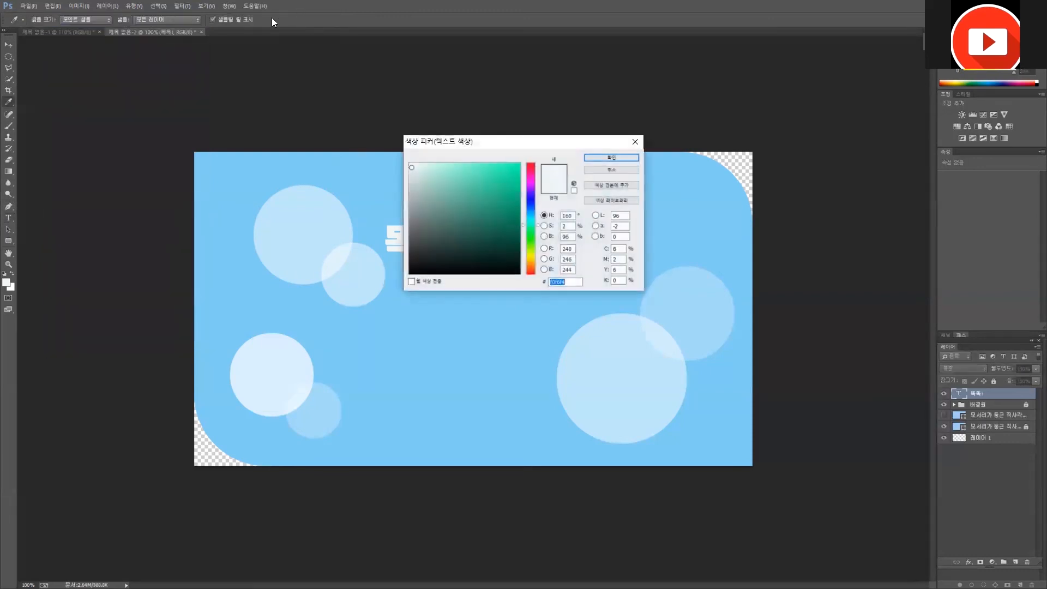
pyautogui.click(457, 174)
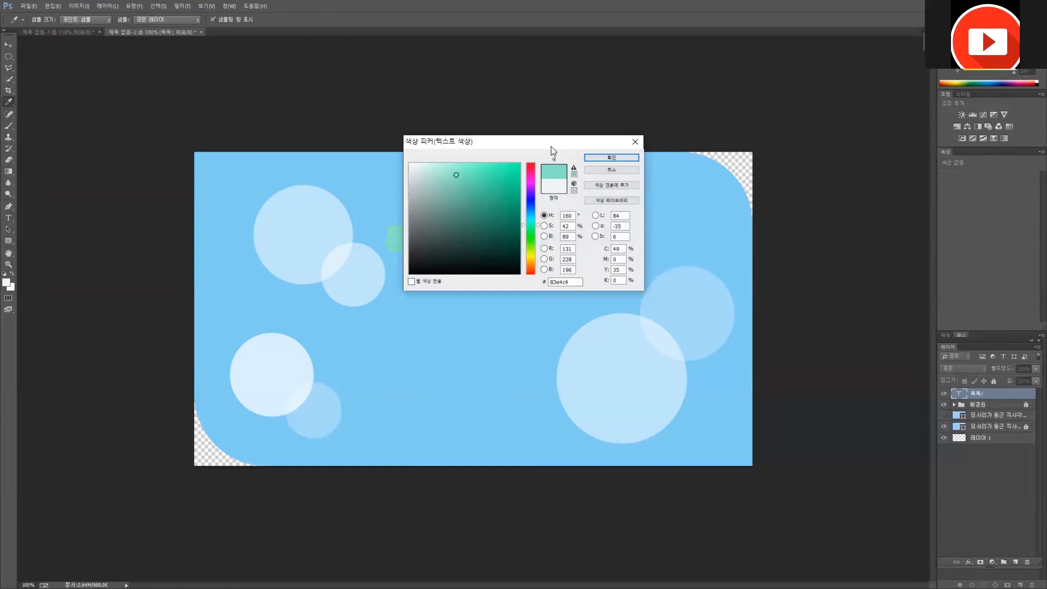
pyautogui.moveTo(554, 144); pyautogui.dragTo(658, 133)
pyautogui.click(609, 191)
pyautogui.click(515, 154)
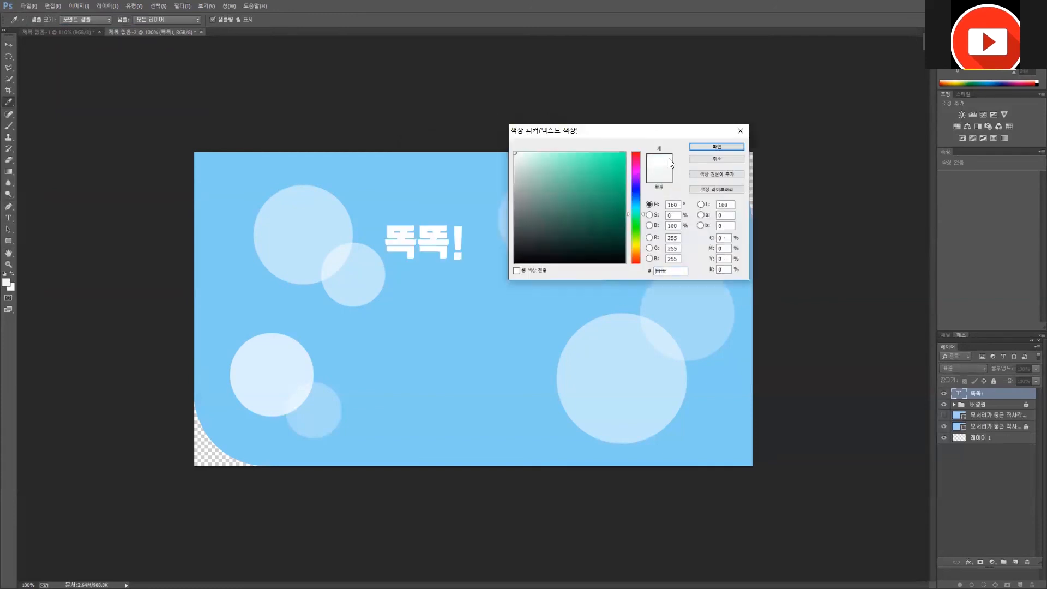
pyautogui.click(701, 146)
pyautogui.click(9, 45)
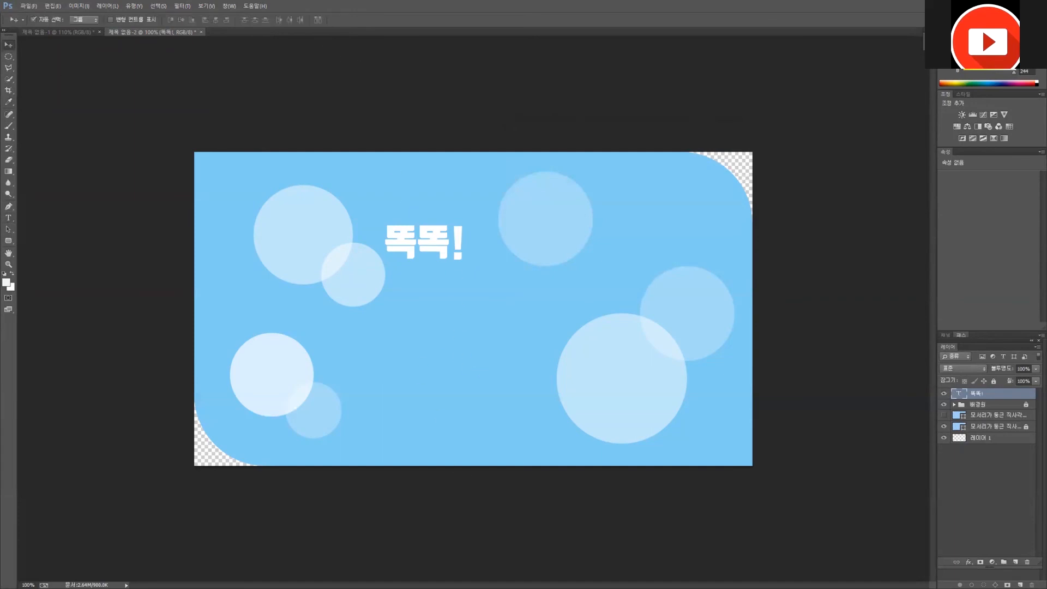
# Step: Check the title layout in the 부탁해.jpg reference in Photos, and return to Photoshop with the Type tool ready
pyautogui.hotkey('alt', 'Tab')
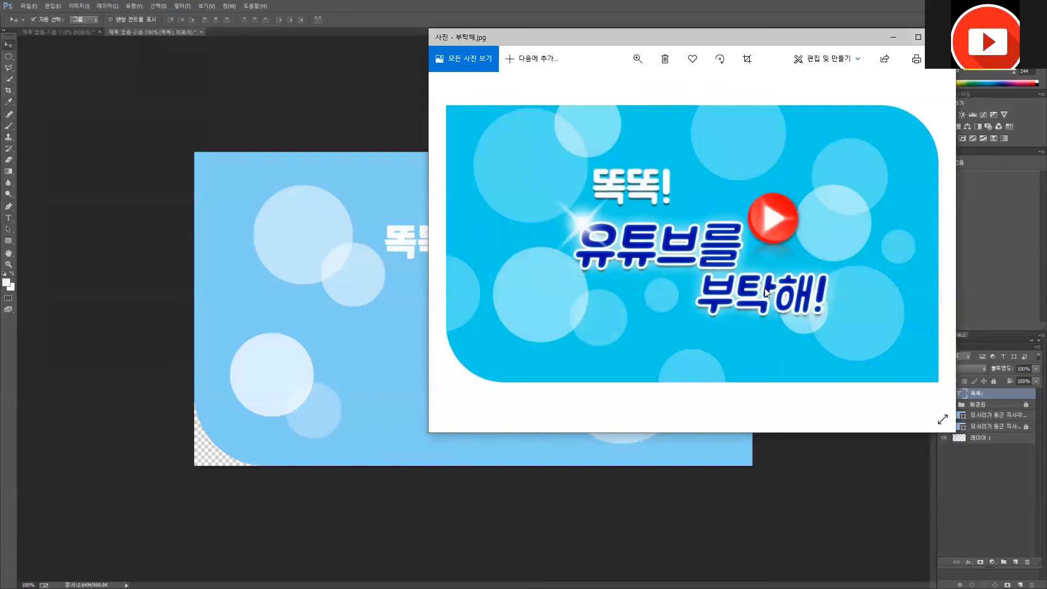
pyautogui.click(893, 37)
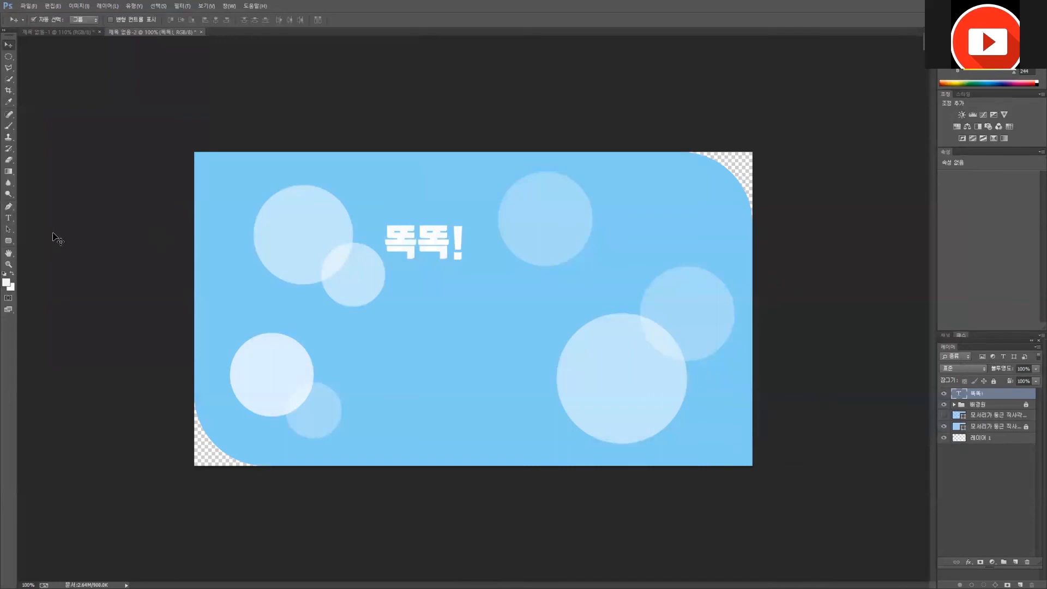
pyautogui.click(8, 218)
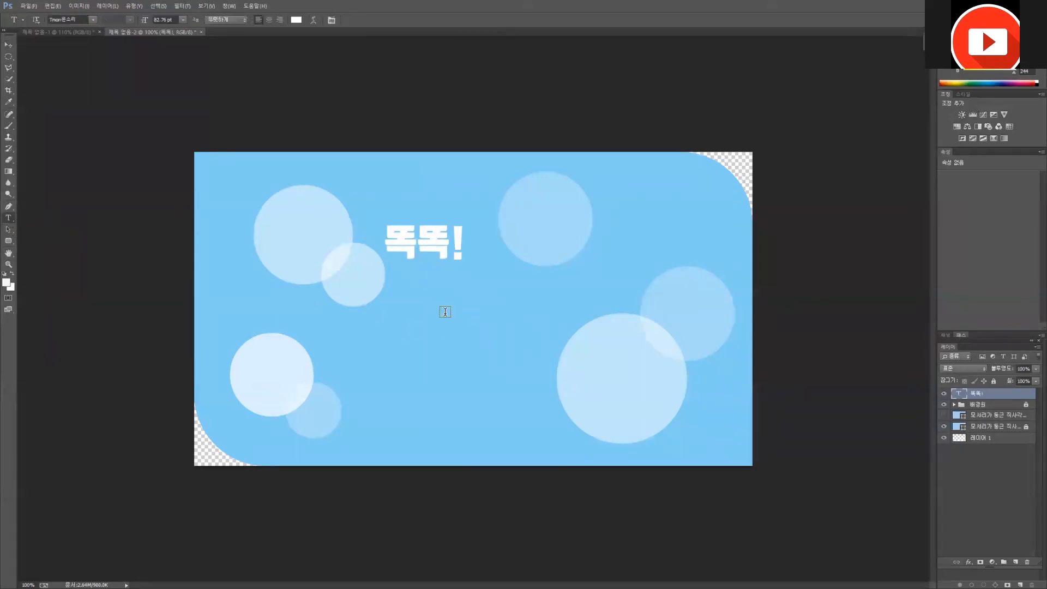